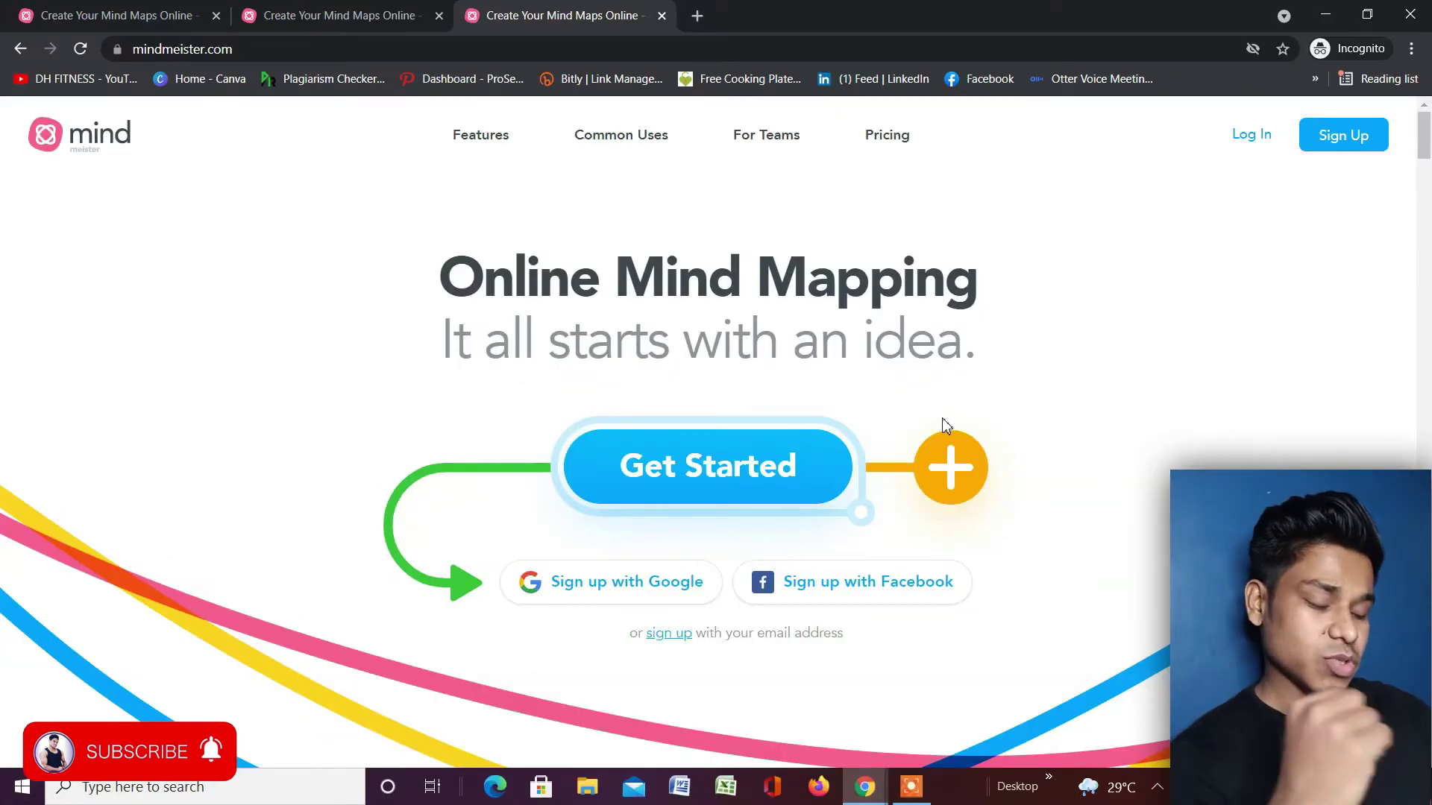
# Search Google for 'mindmeister' in a new tab and open the official MindMeister site.
pyautogui.click(698, 16)
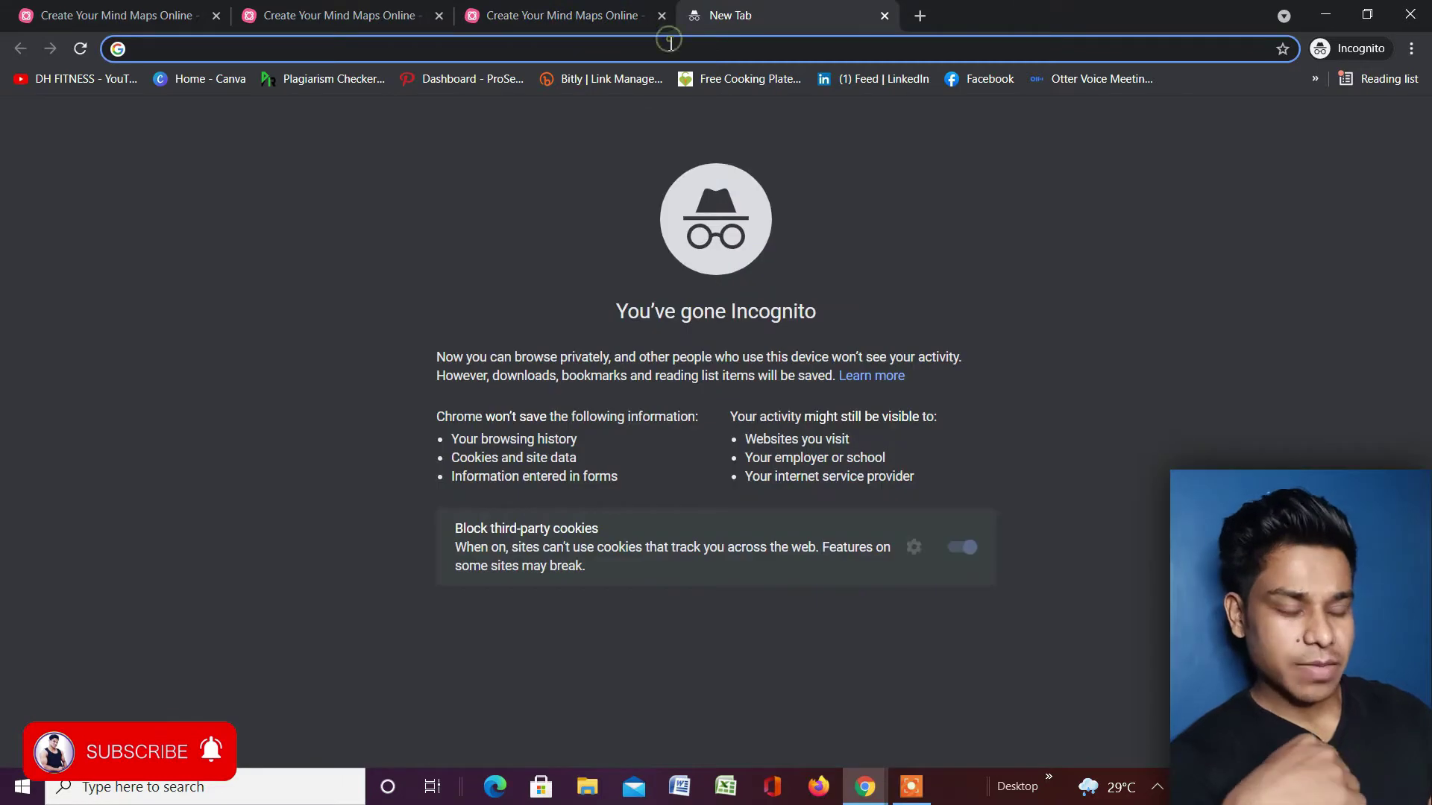
pyautogui.write('mind')
pyautogui.press('Down')
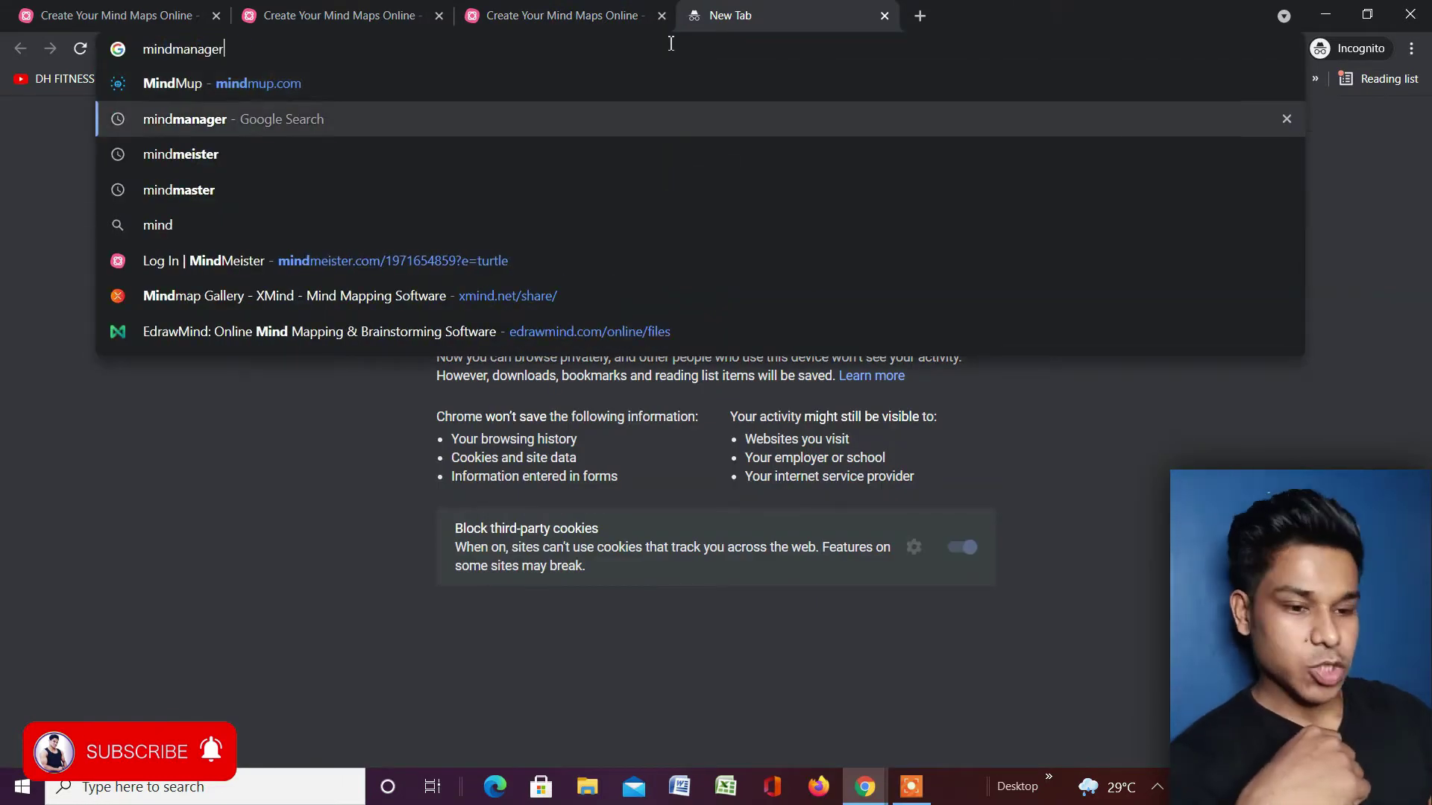
pyautogui.press('Down')
pyautogui.press('Return')
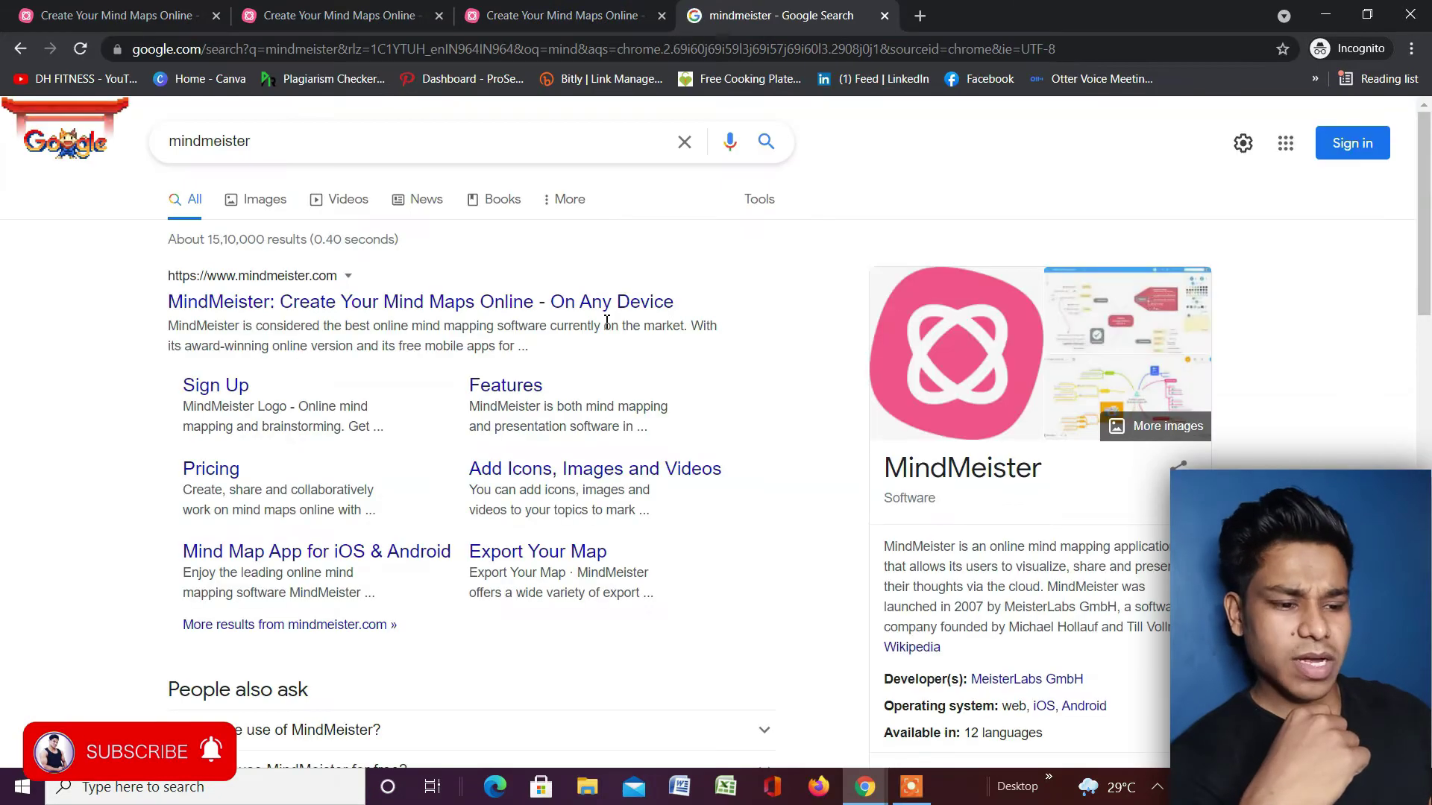
pyautogui.click(427, 307)
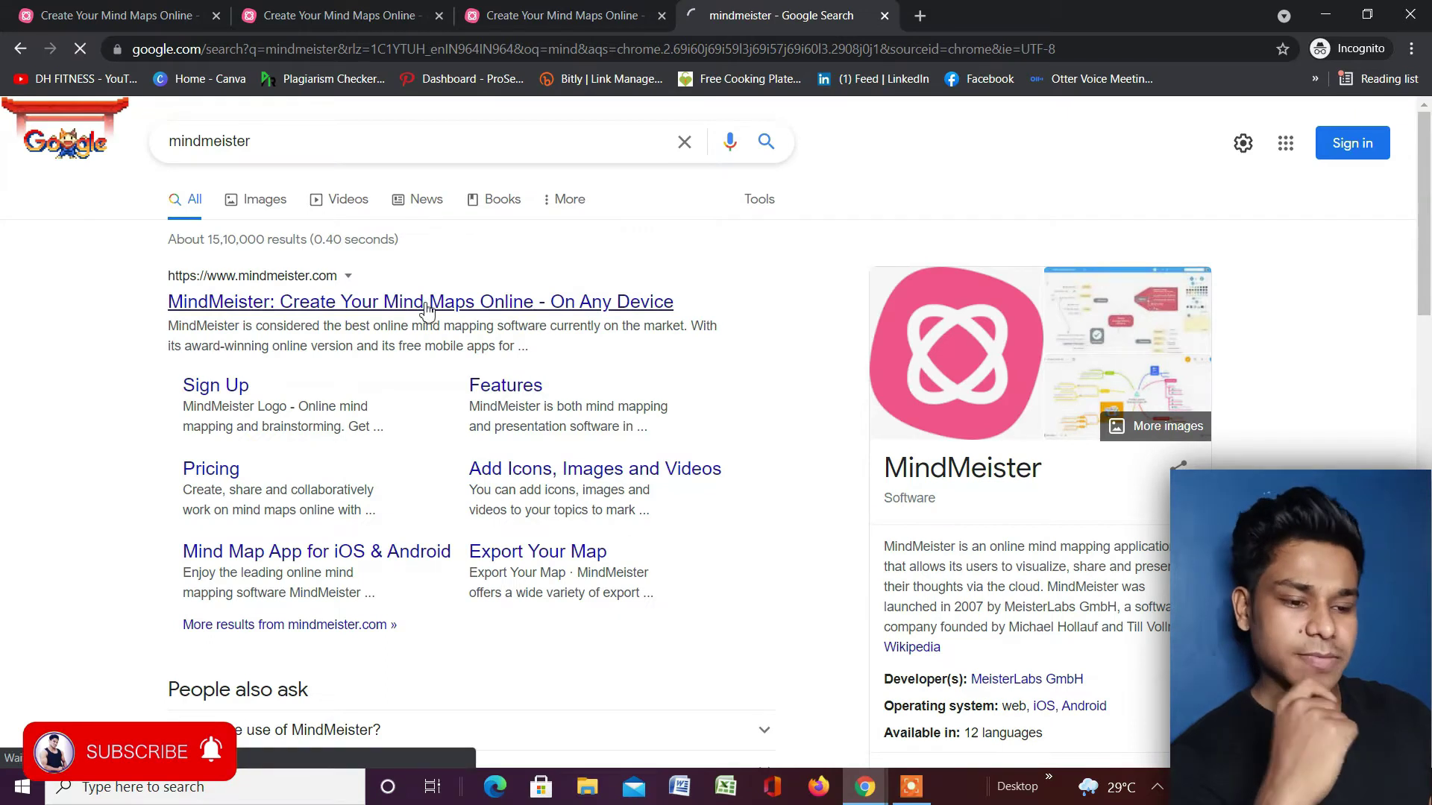
pyautogui.scroll(-5, 641, 320)
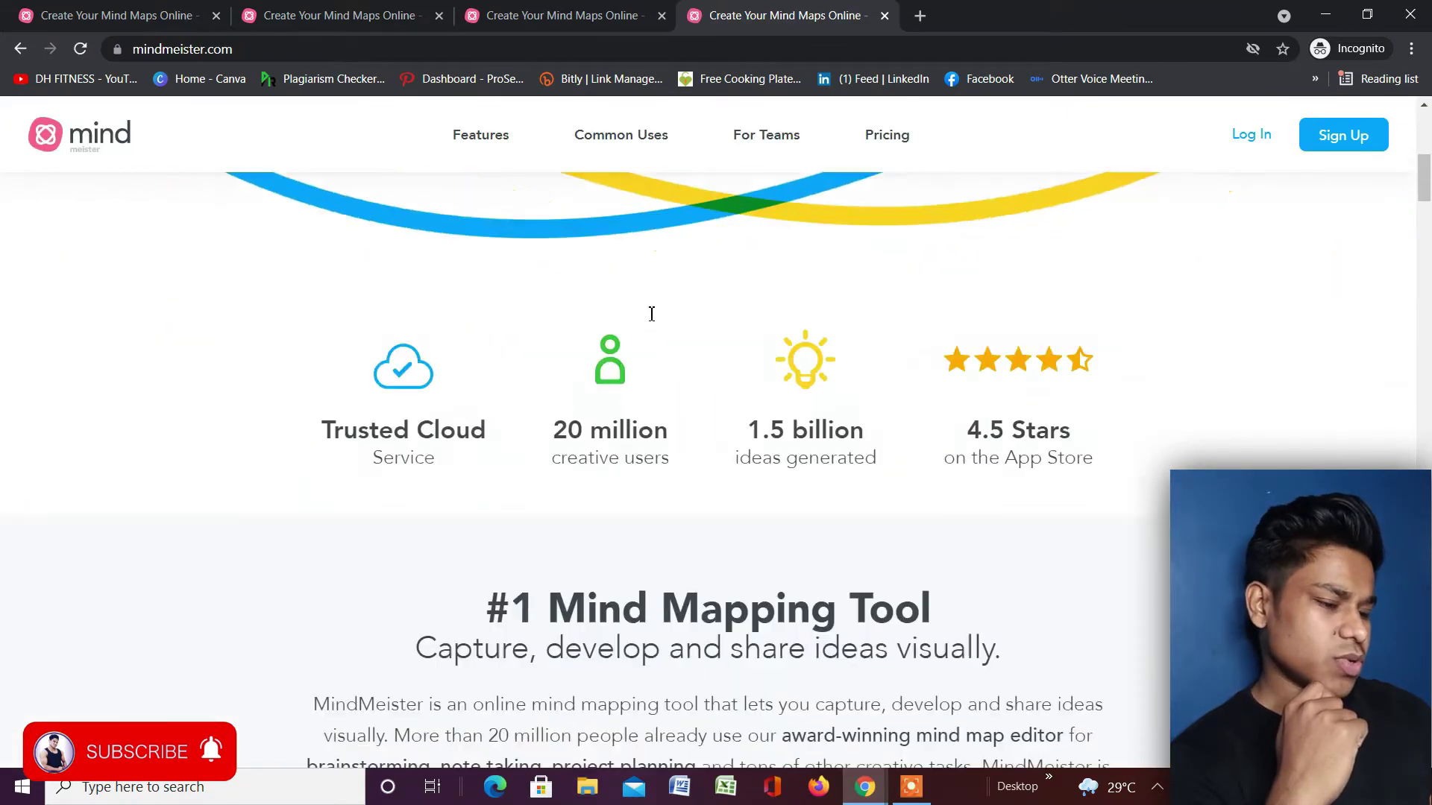
pyautogui.scroll(-5, 652, 314)
pyautogui.scroll(15, 652, 317)
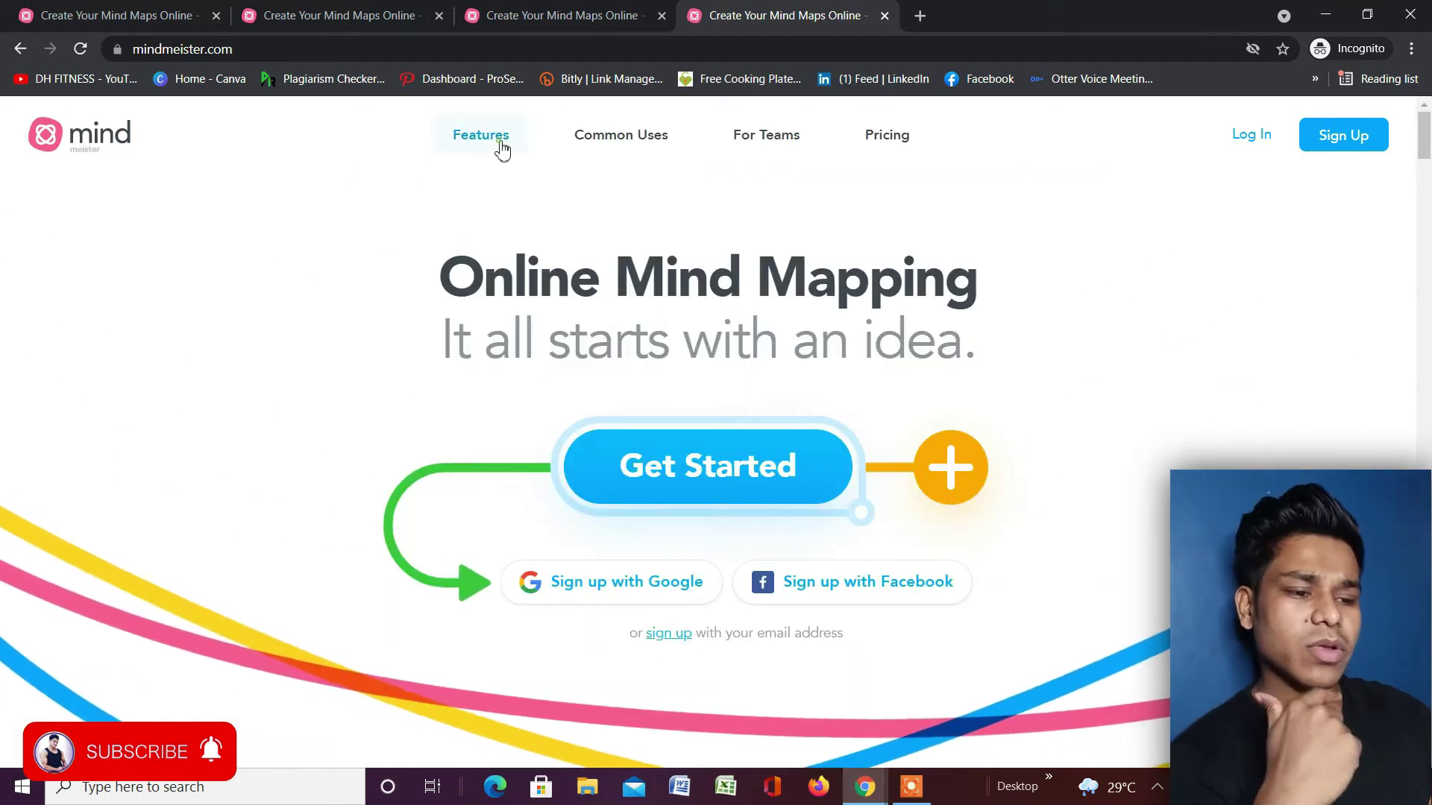
pyautogui.moveTo(503, 147)
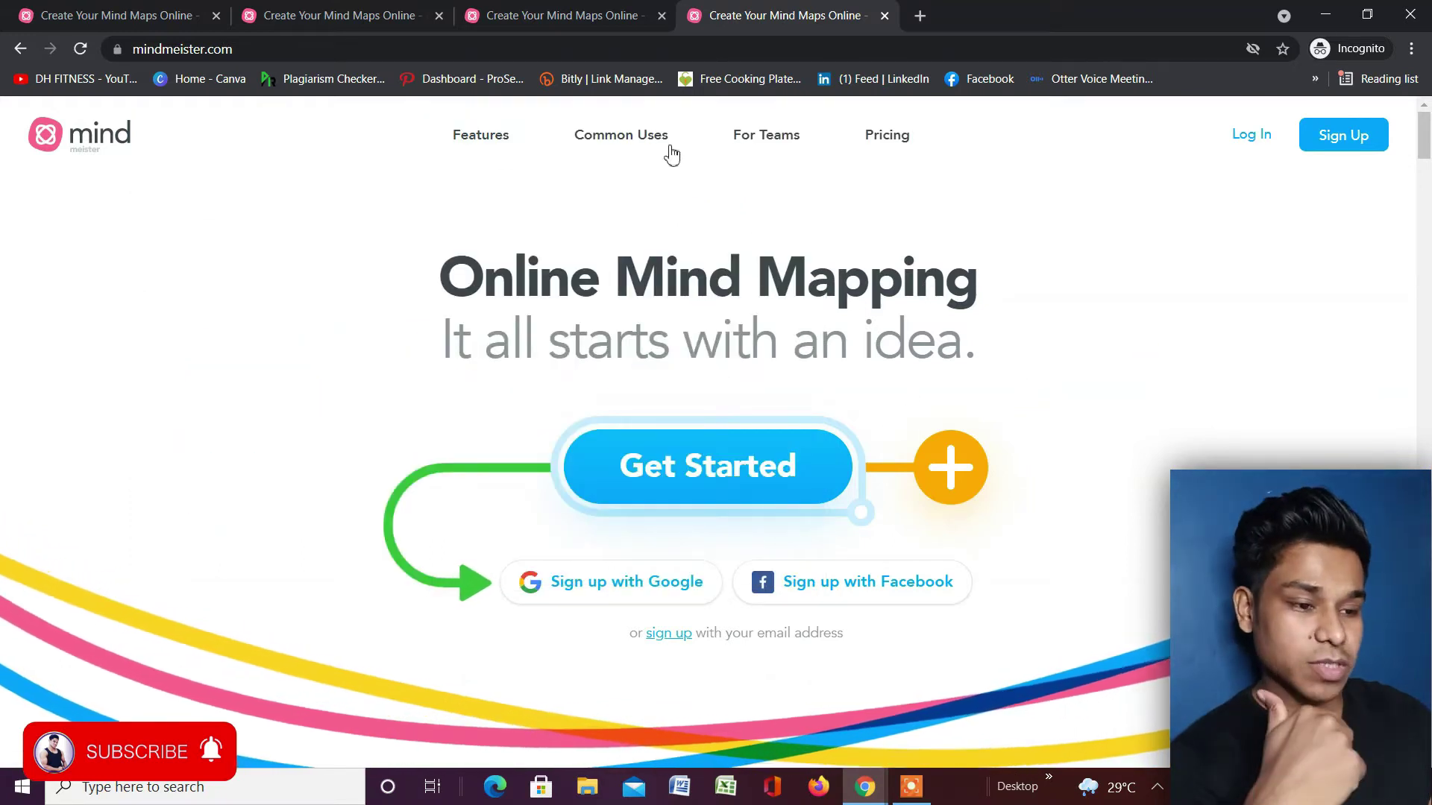
pyautogui.moveTo(655, 135)
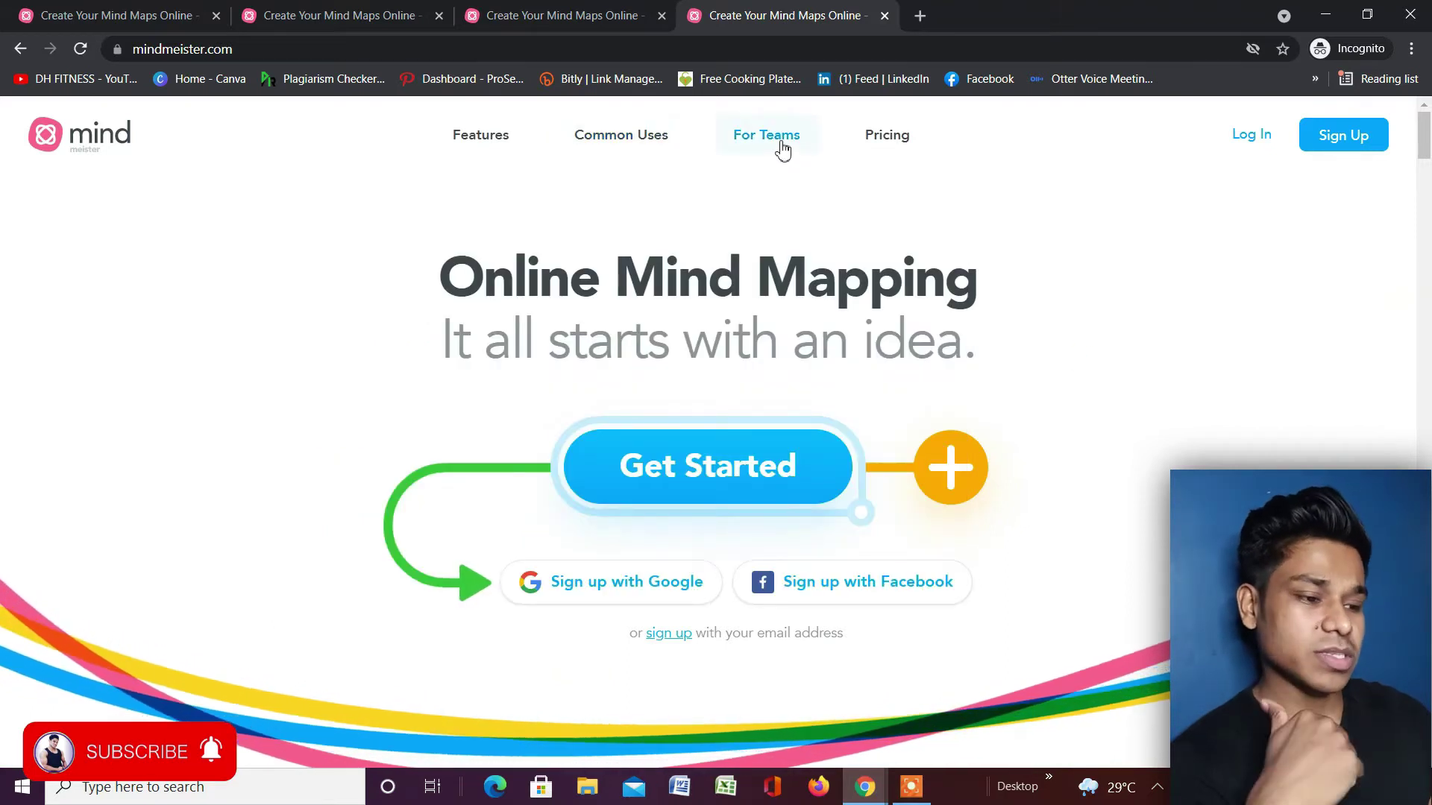
pyautogui.moveTo(782, 149)
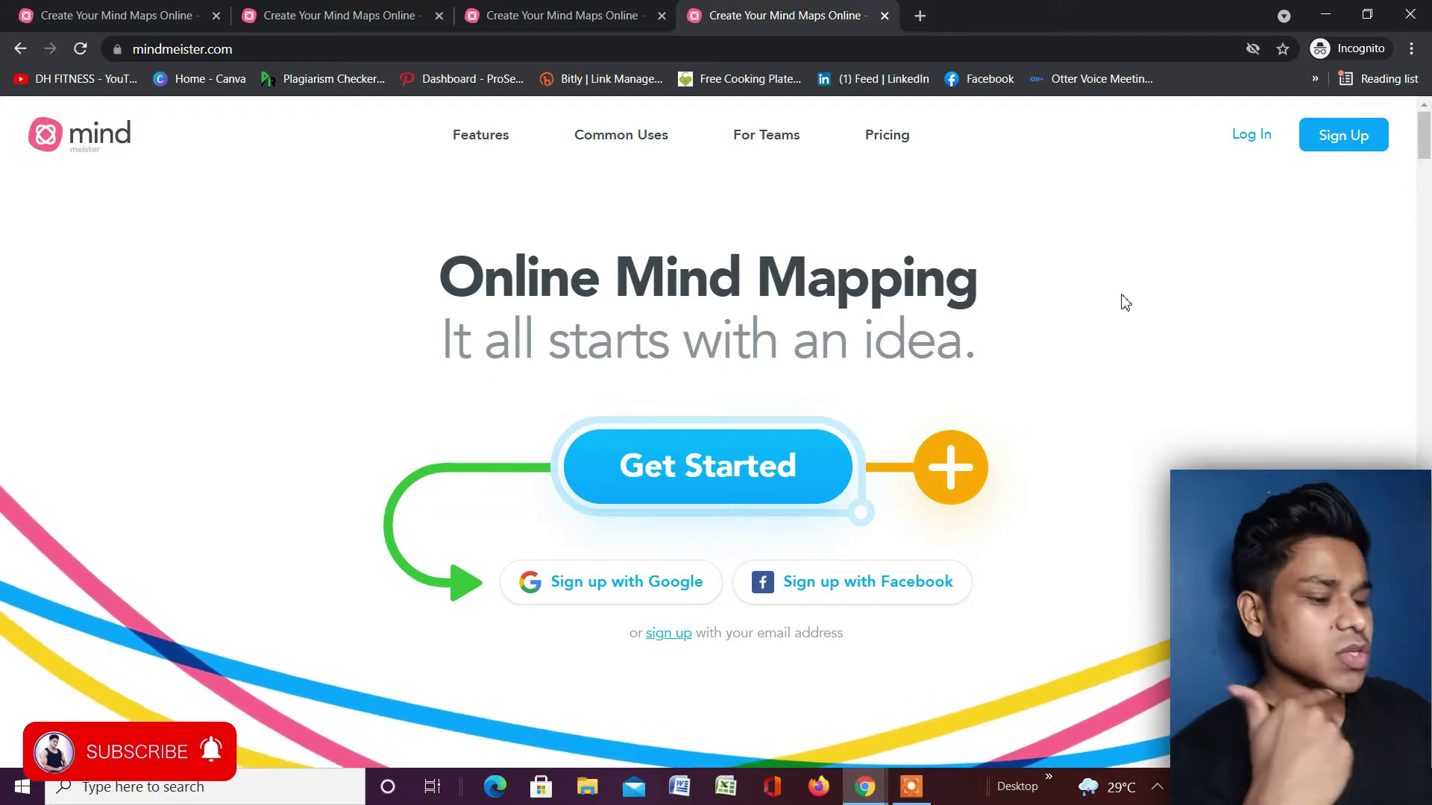
pyautogui.scroll(-1, 1089, 306)
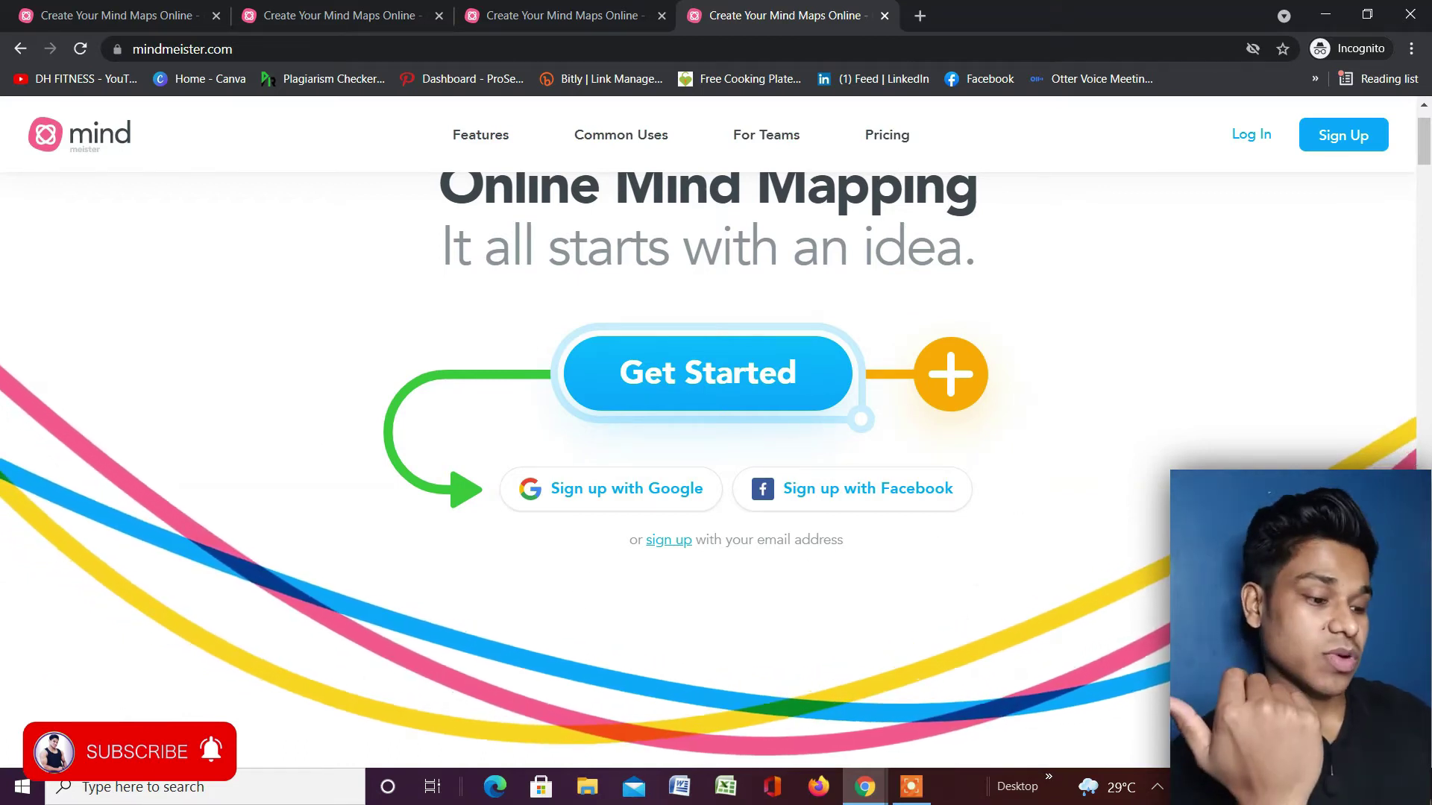
pyautogui.scroll(-6, 1223, 425)
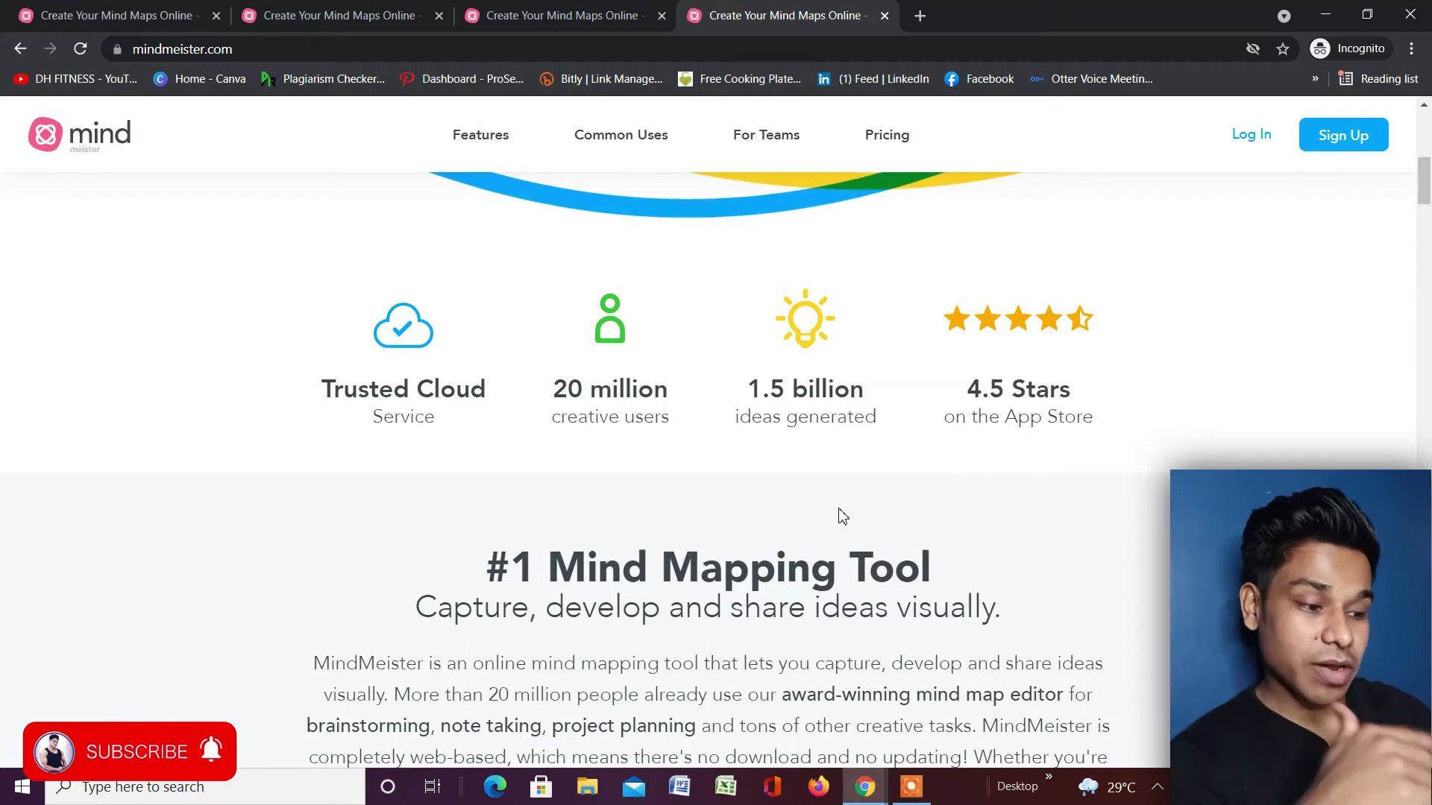
# Scroll through the MindMeister homepage back up to the 'What Is Mind Mapping?' section.
pyautogui.scroll(-4, 1101, 468)
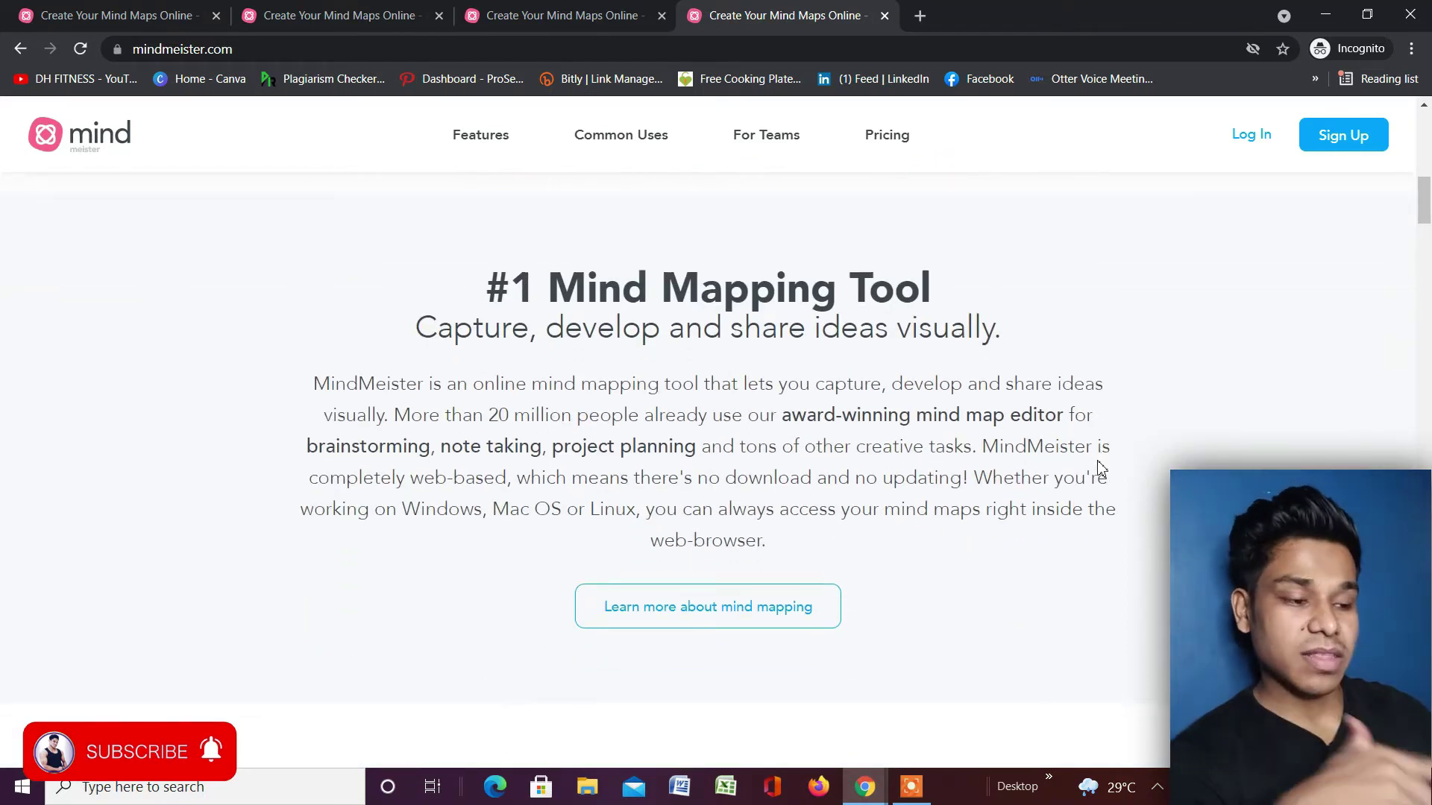
pyautogui.scroll(1, 1101, 468)
pyautogui.scroll(1, 1094, 467)
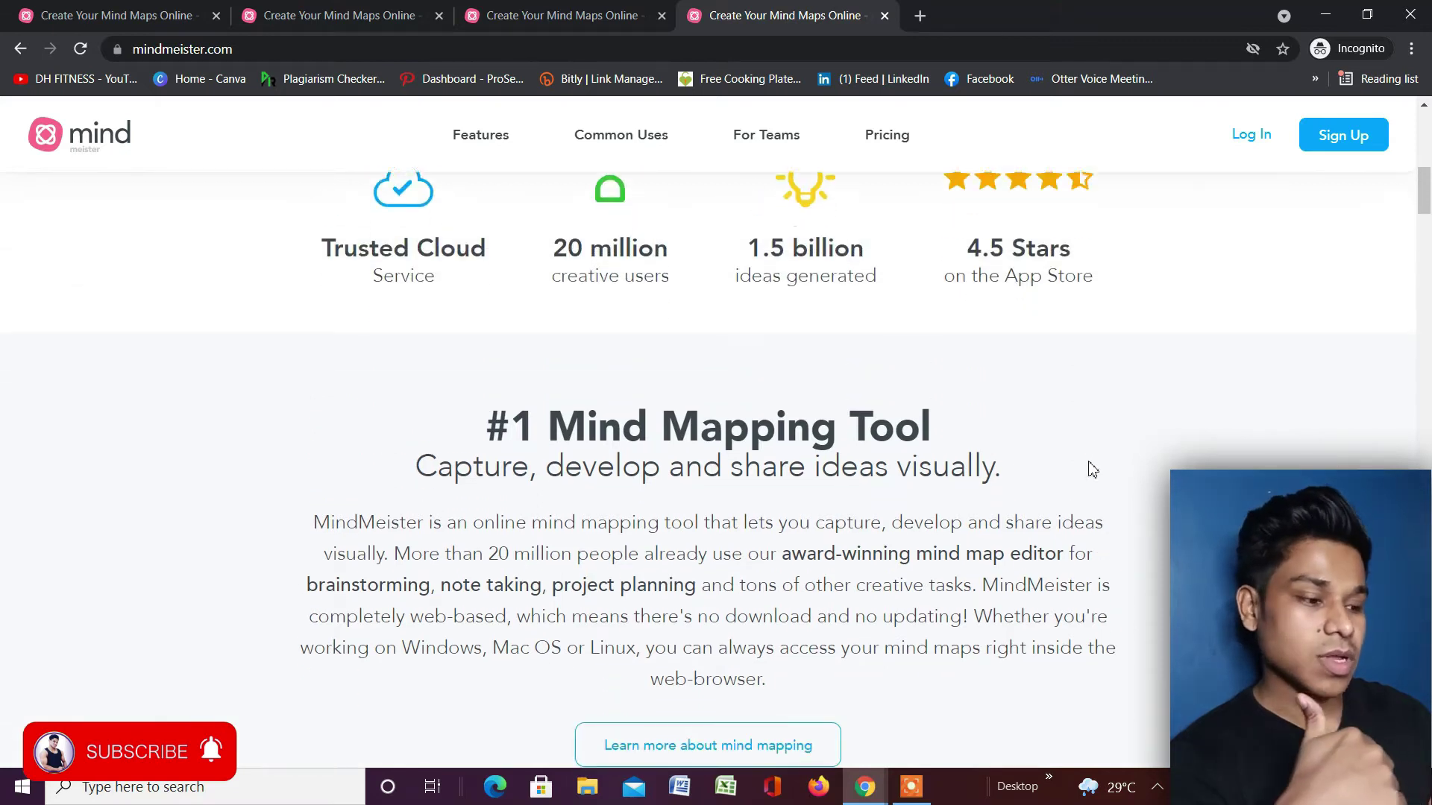
pyautogui.scroll(-1, 1087, 470)
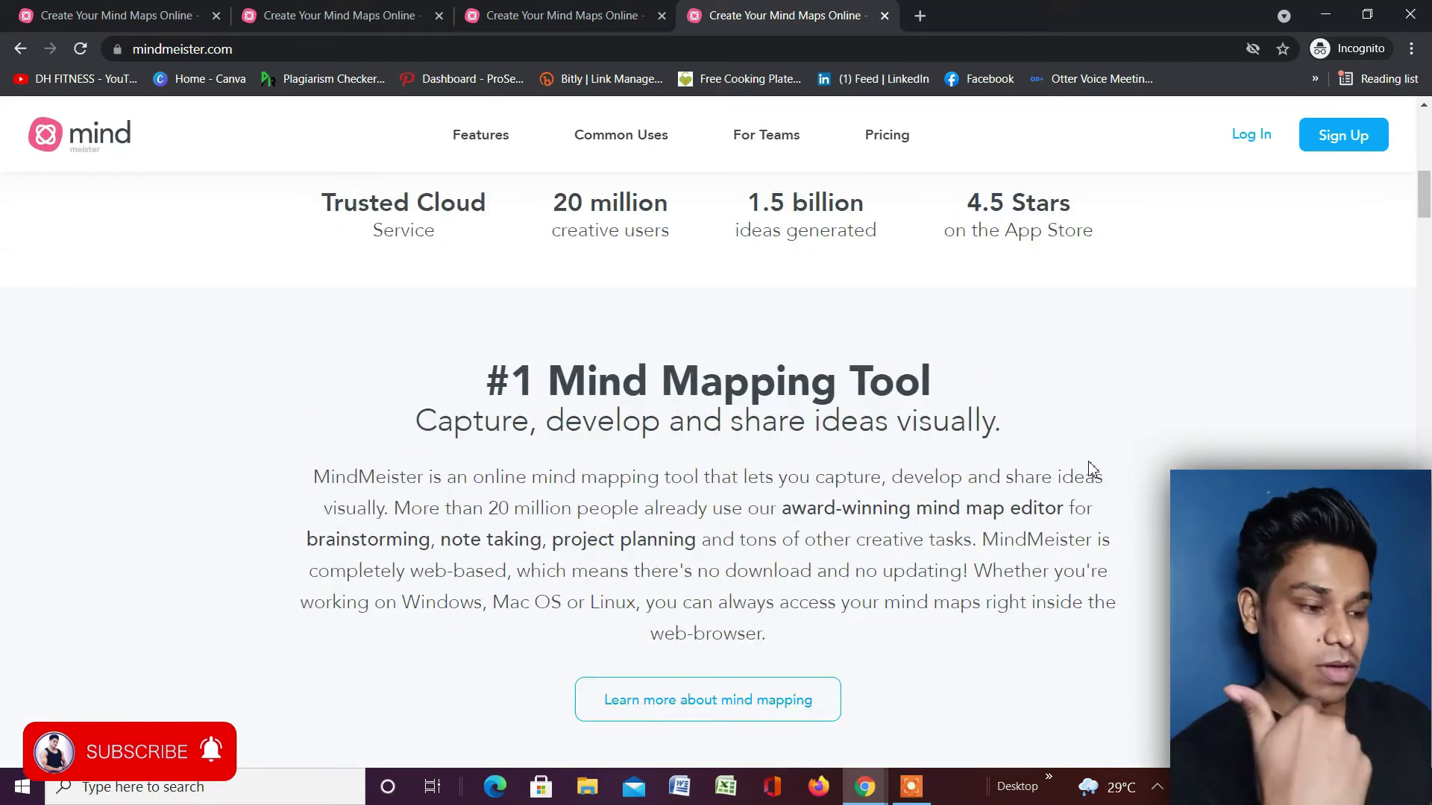
pyautogui.scroll(-1, 1090, 468)
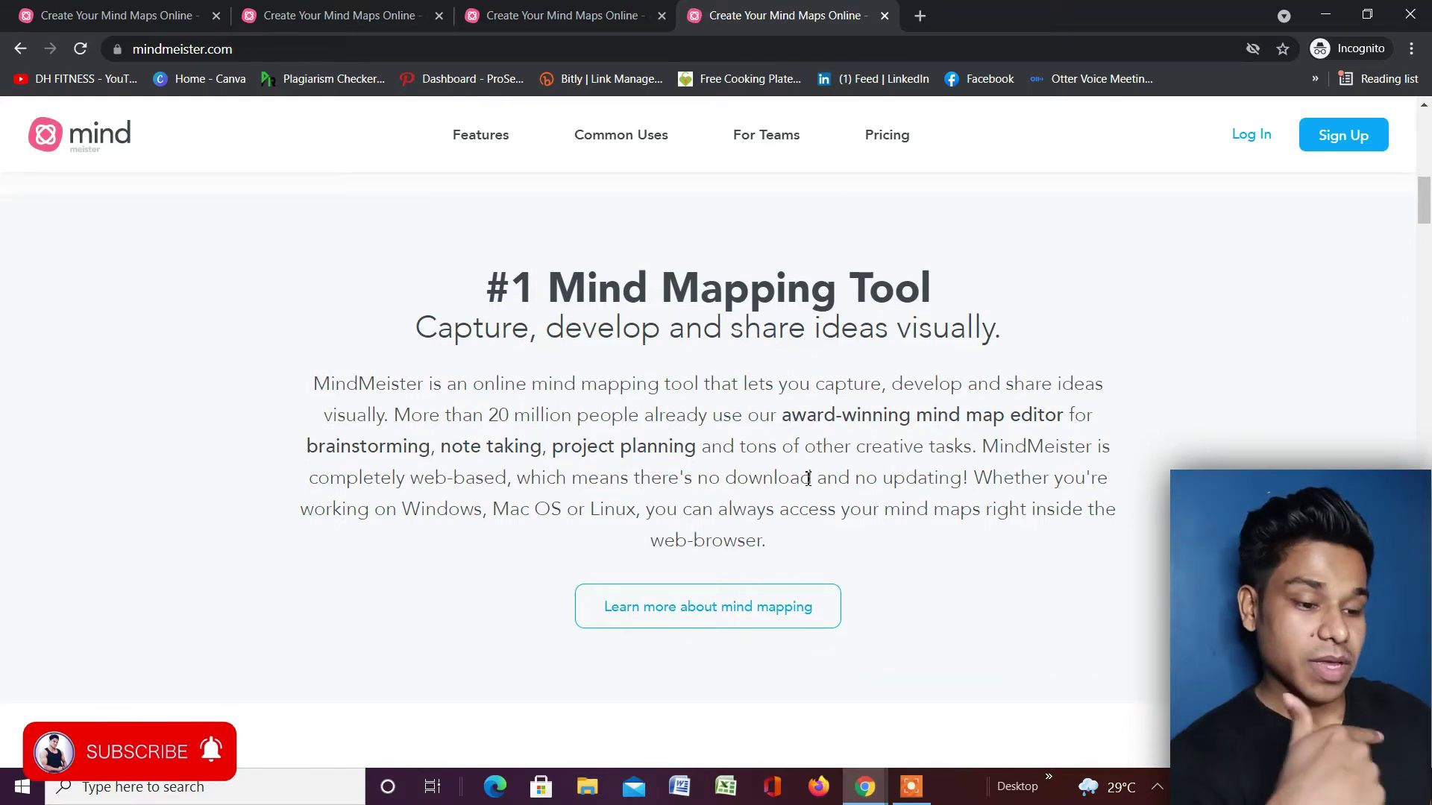
pyautogui.scroll(-6, 808, 478)
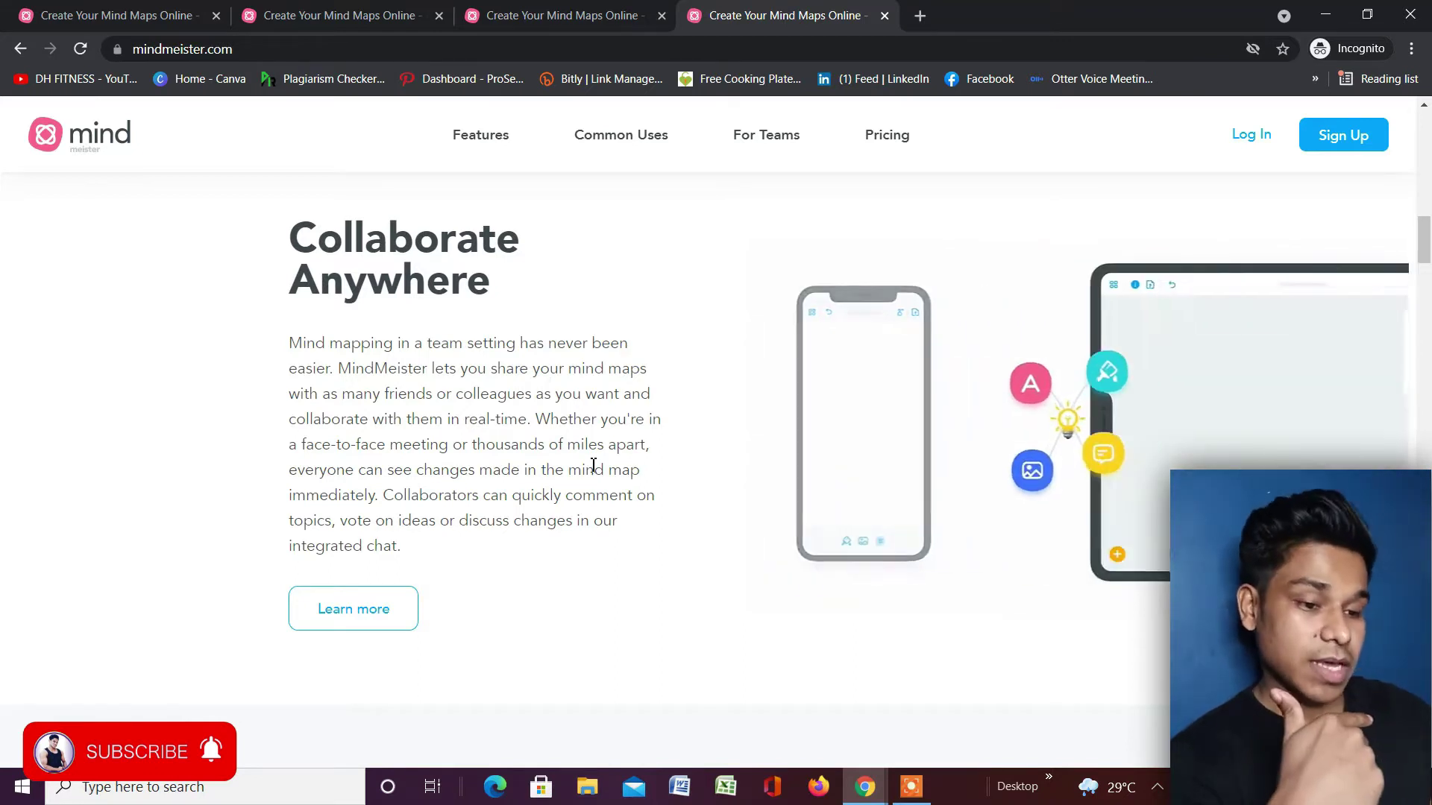
pyautogui.scroll(-2, 604, 324)
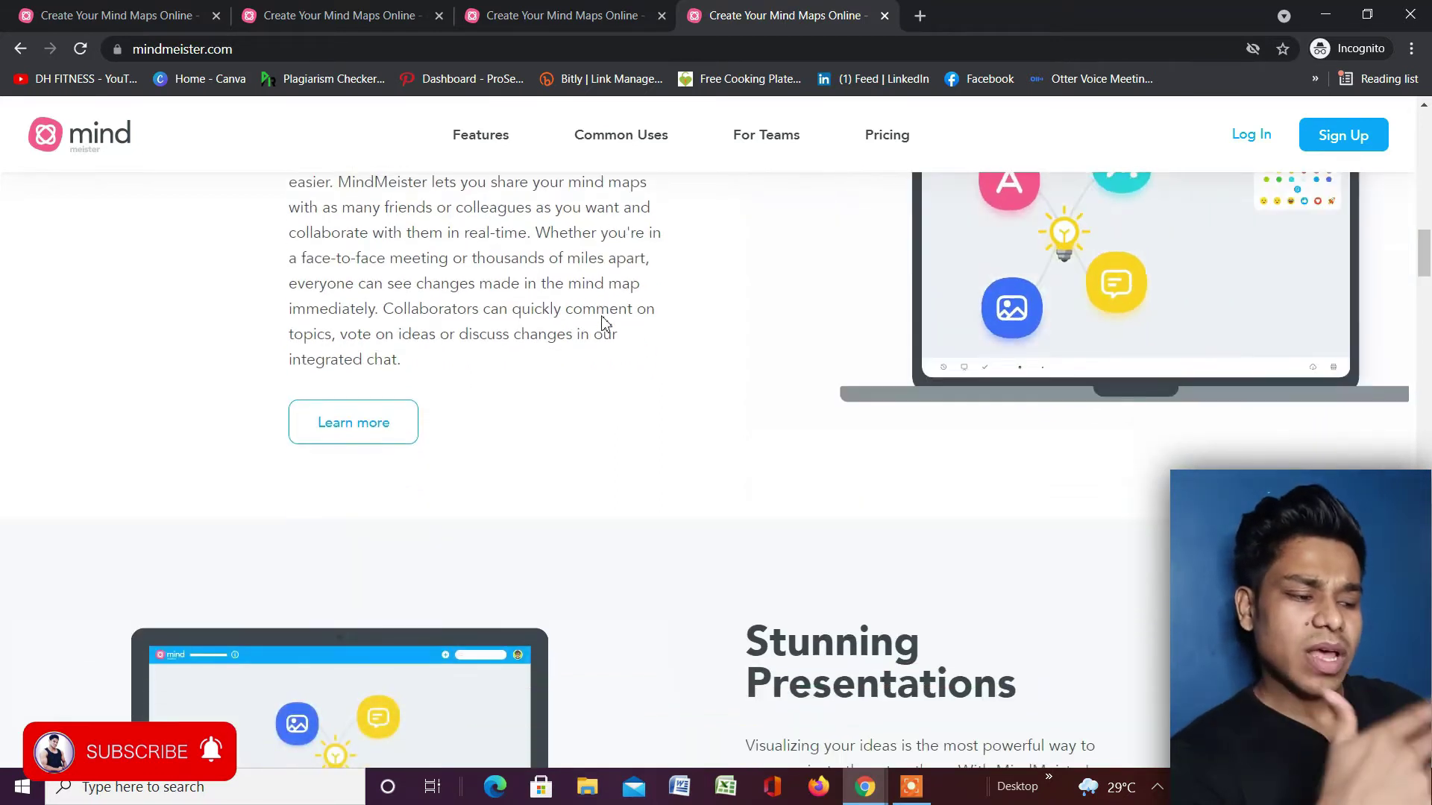
pyautogui.scroll(1, 608, 326)
pyautogui.scroll(-1, 610, 328)
pyautogui.scroll(-5, 613, 329)
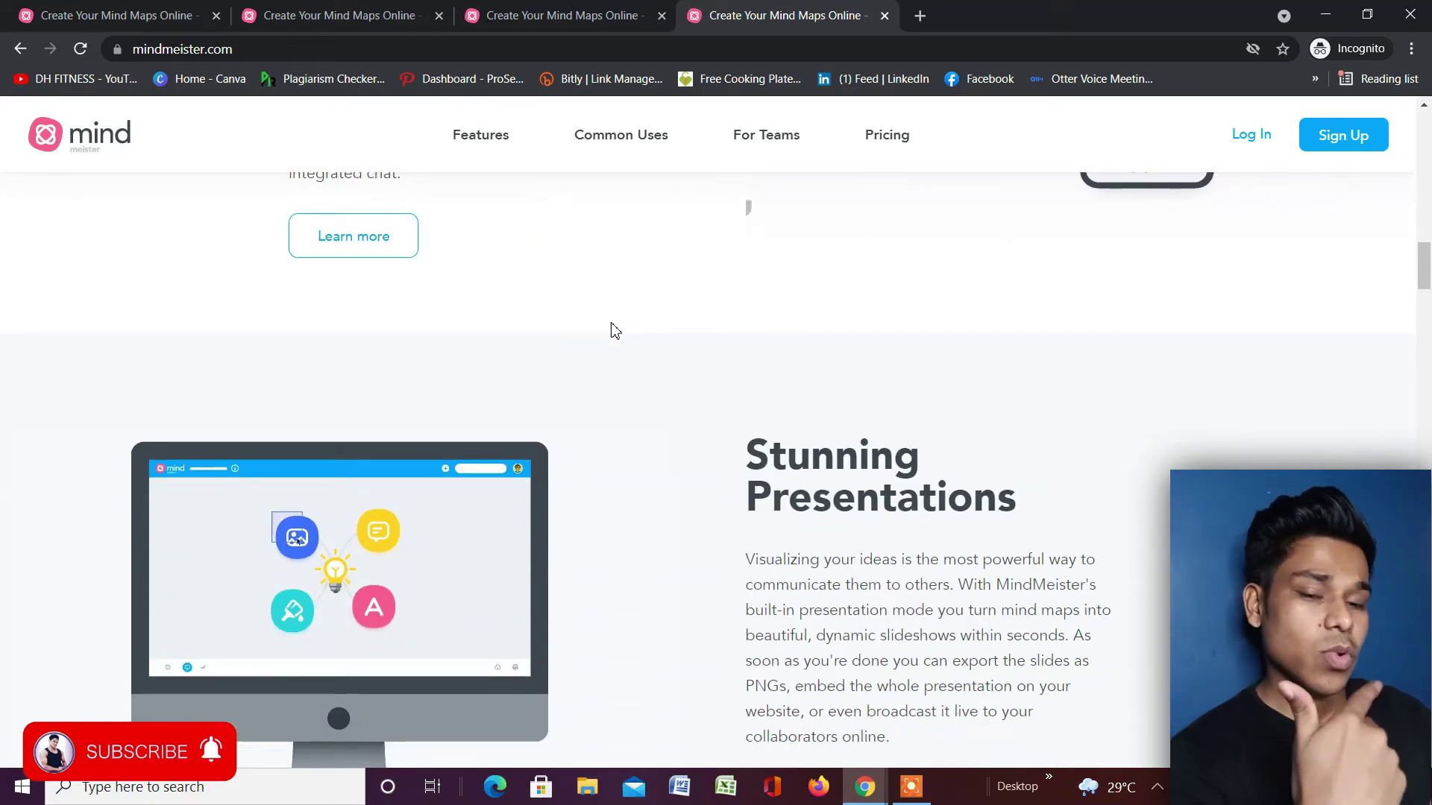
pyautogui.scroll(-7, 966, 369)
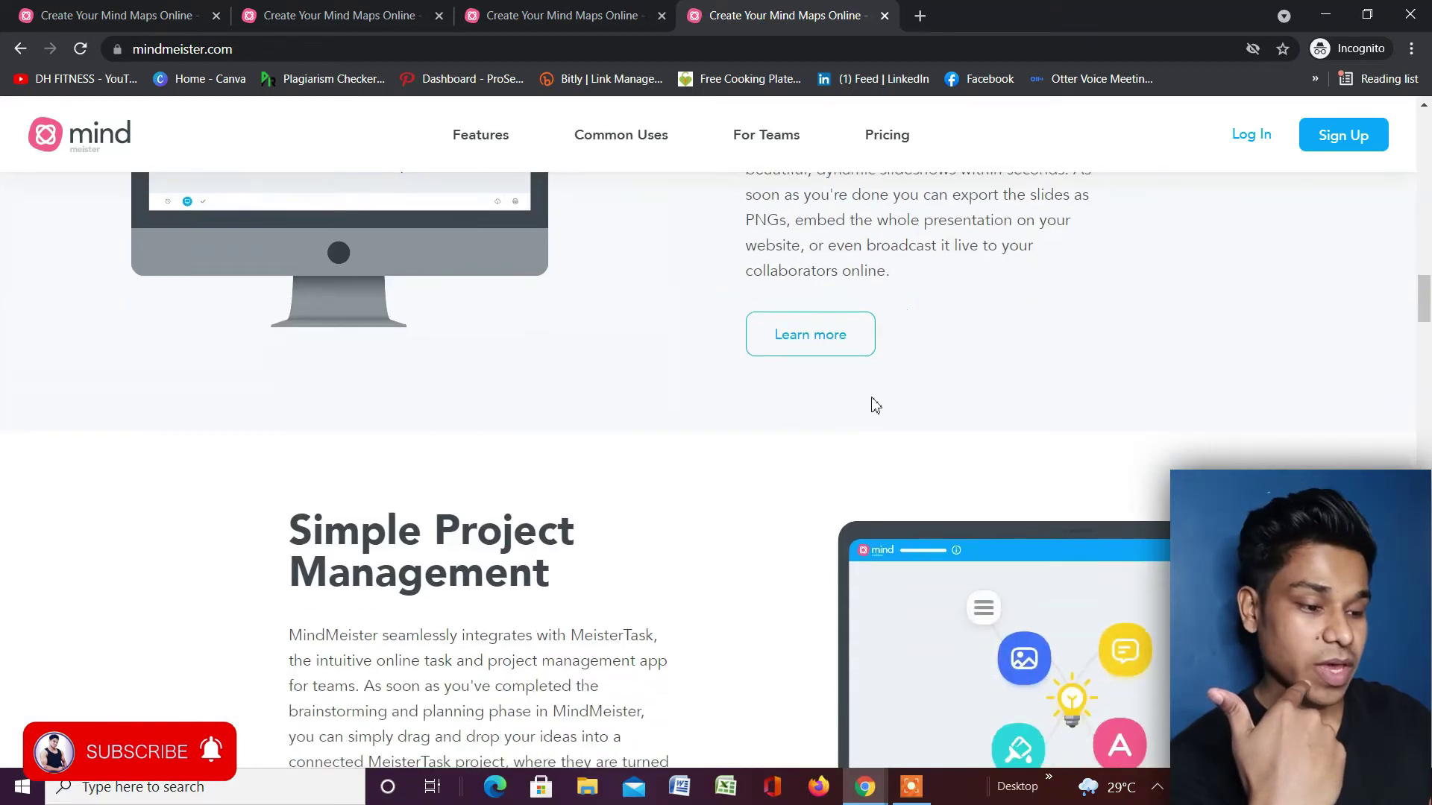
pyautogui.scroll(-12, 781, 444)
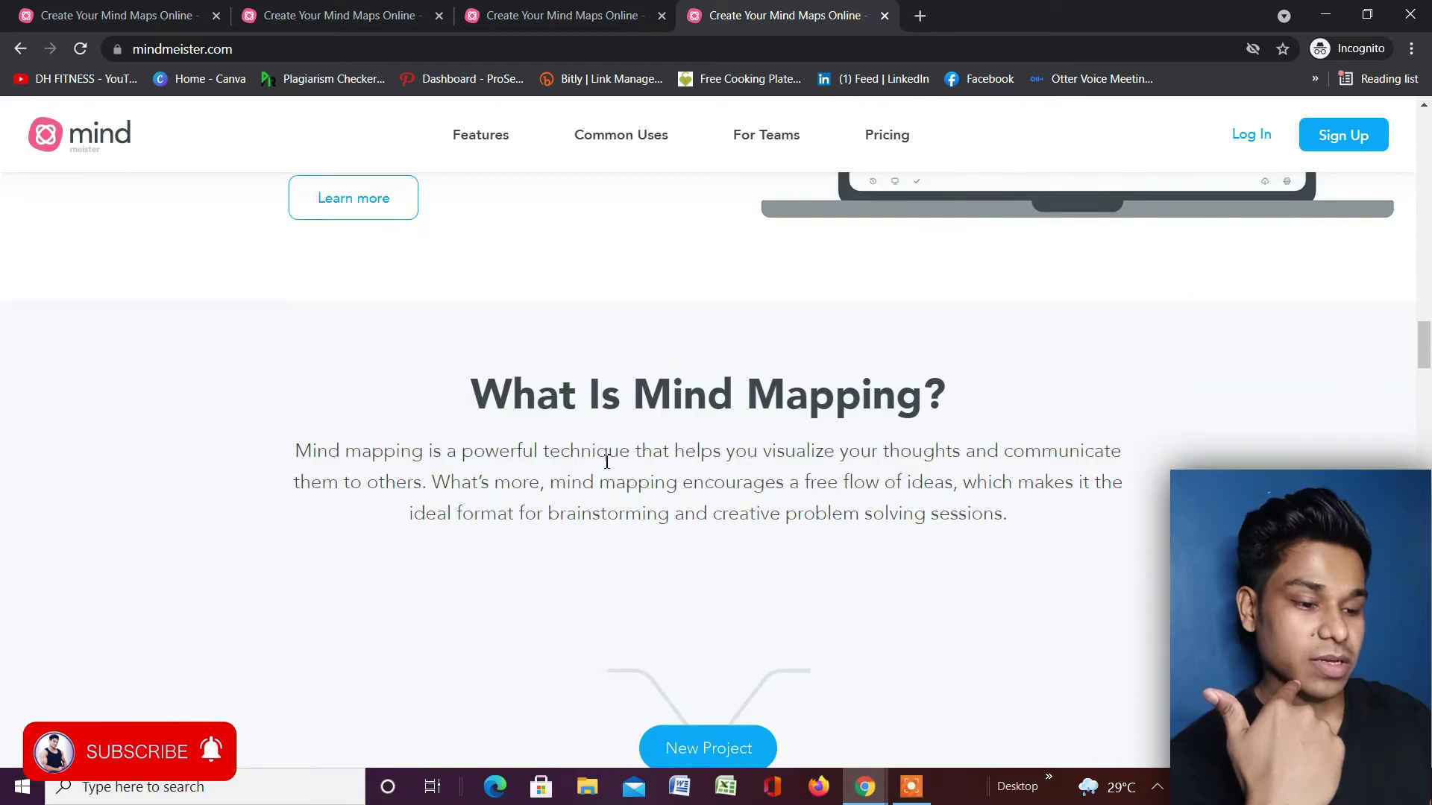
pyautogui.scroll(-1, 816, 464)
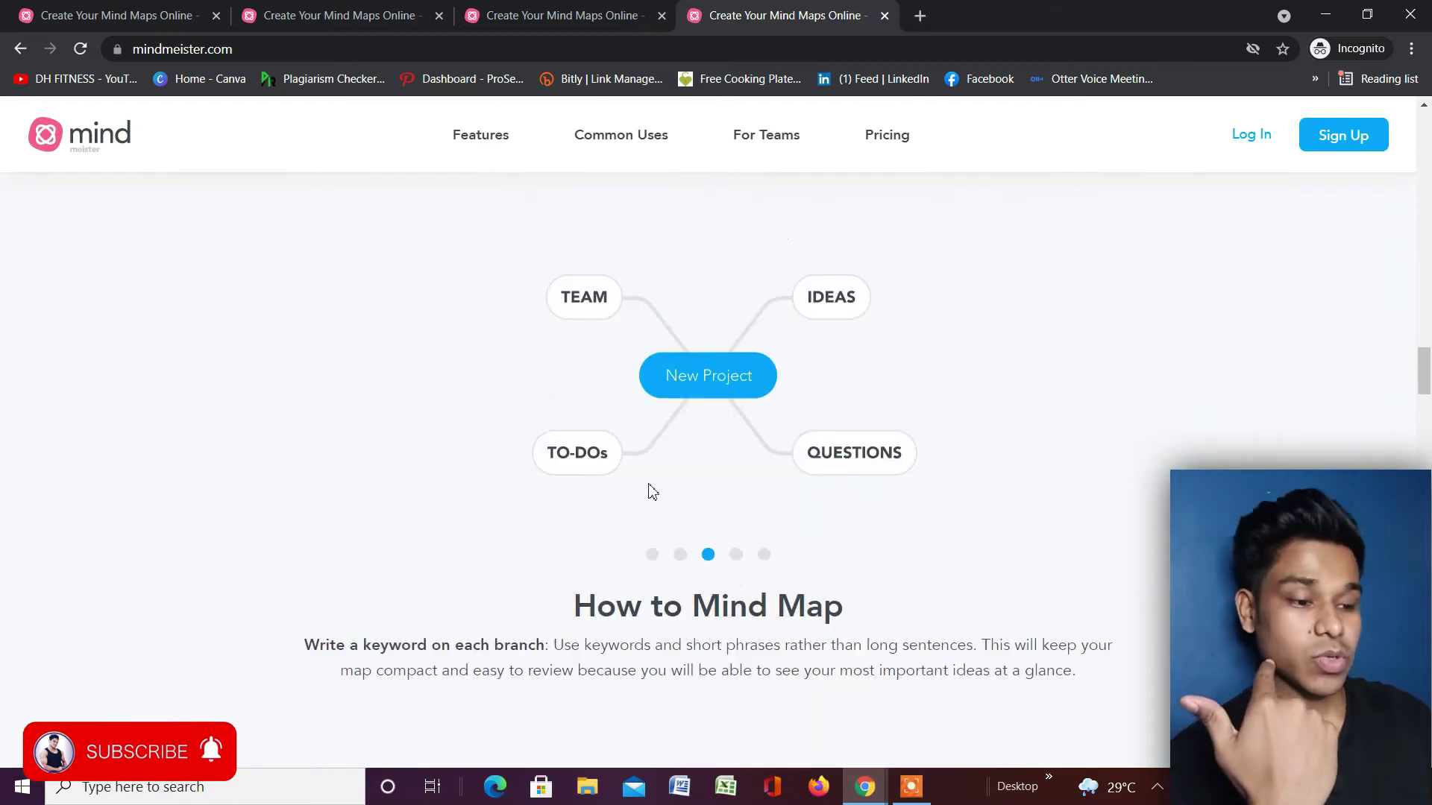
pyautogui.scroll(-3, 918, 485)
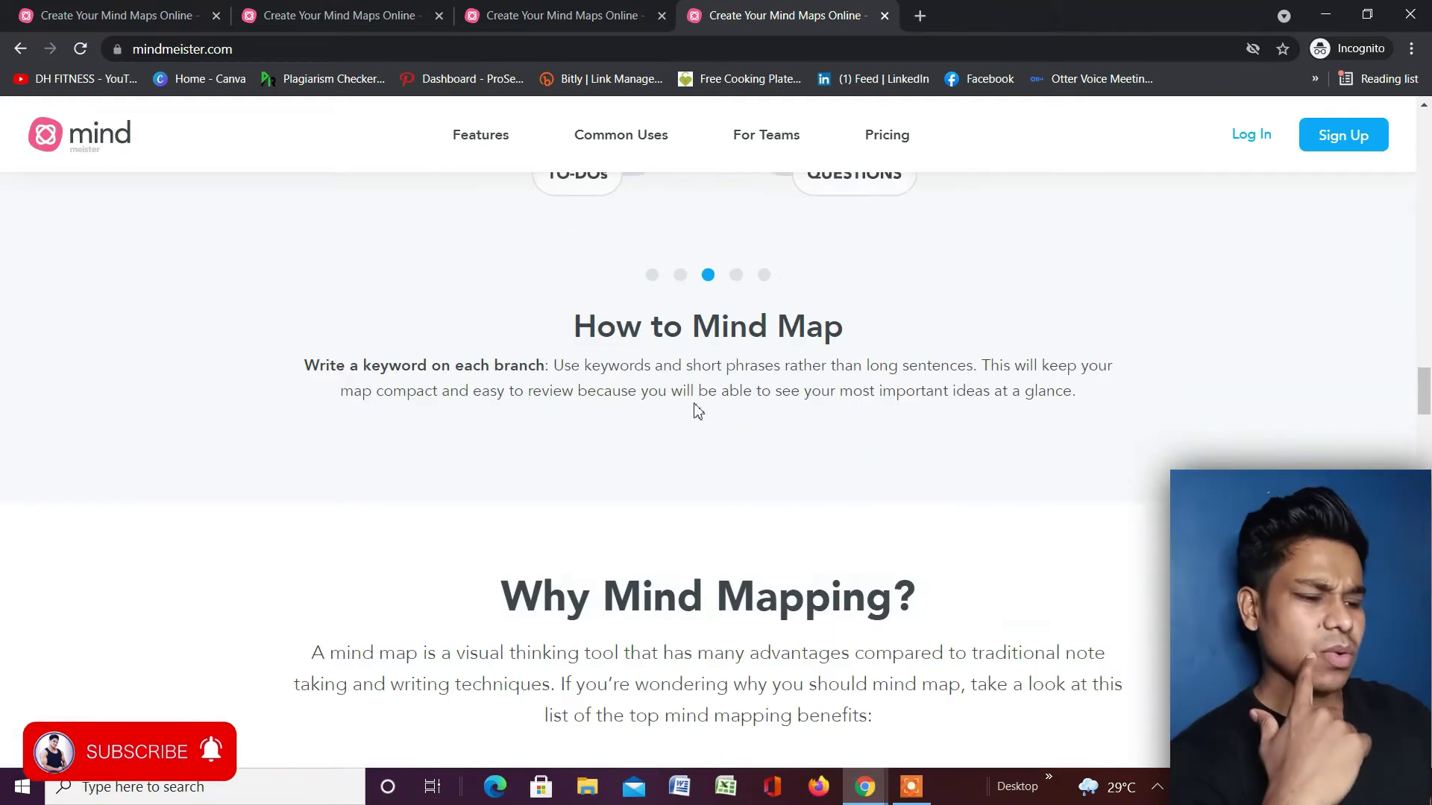
pyautogui.scroll(-2, 563, 478)
pyautogui.scroll(-6, 776, 464)
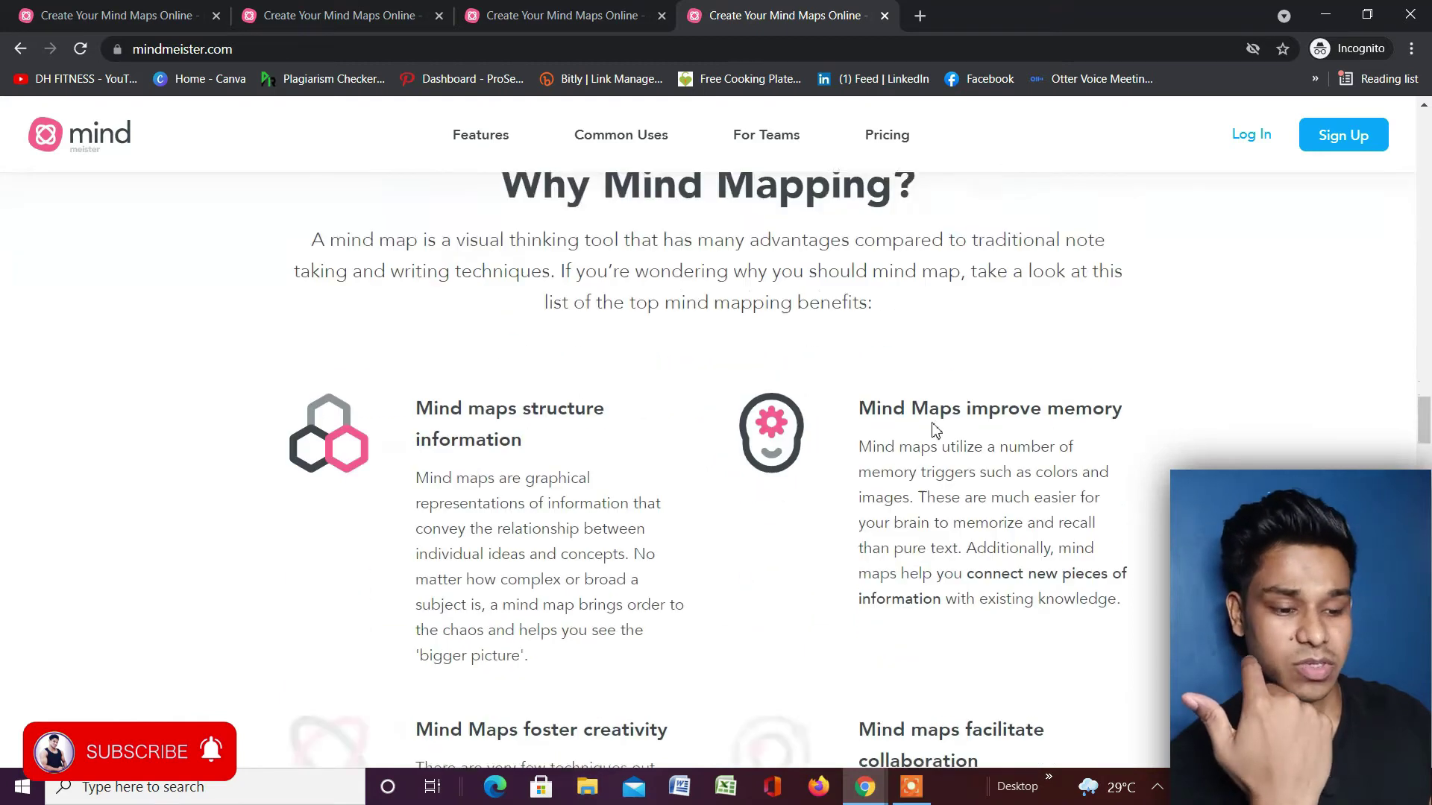
pyautogui.scroll(-5, 774, 461)
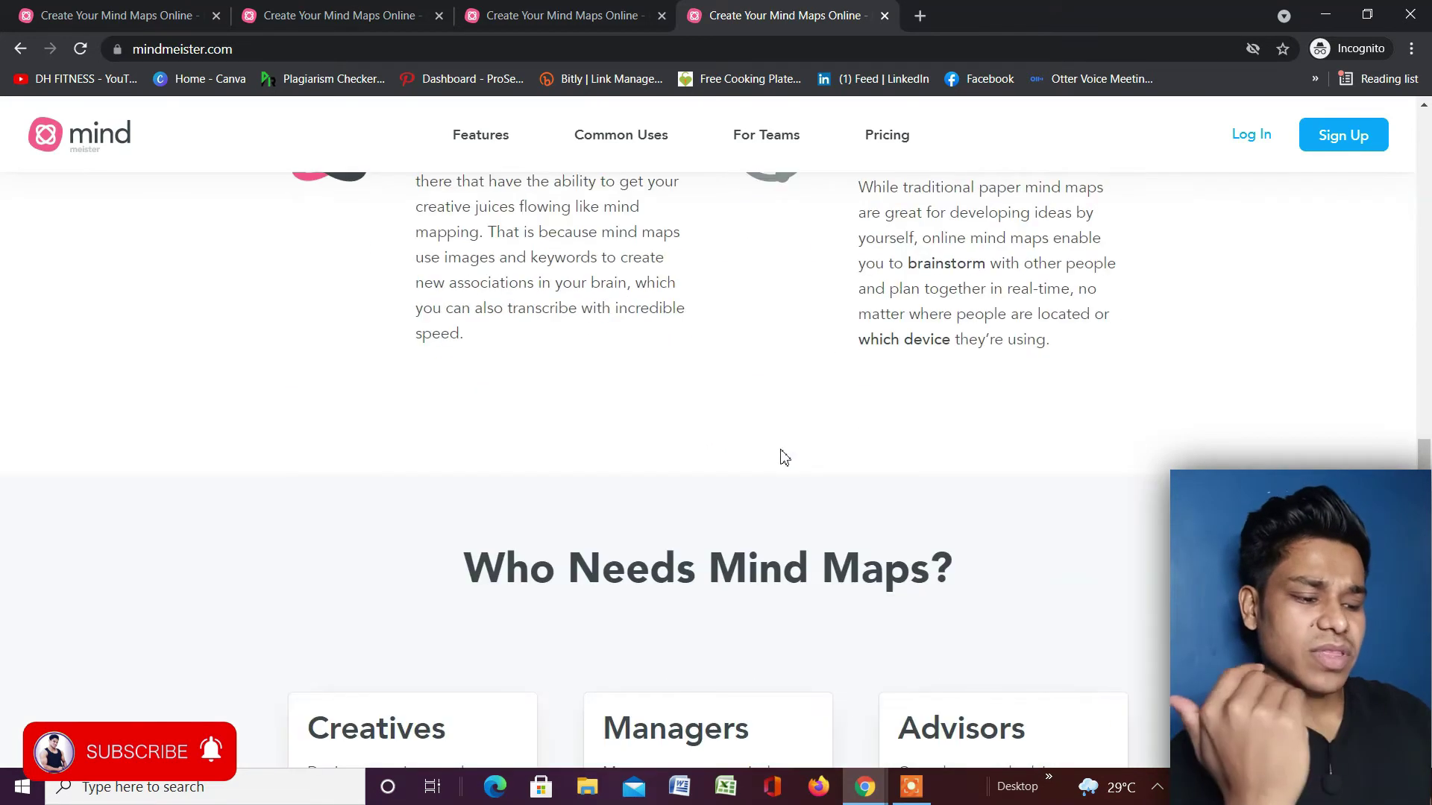
pyautogui.scroll(2, 780, 457)
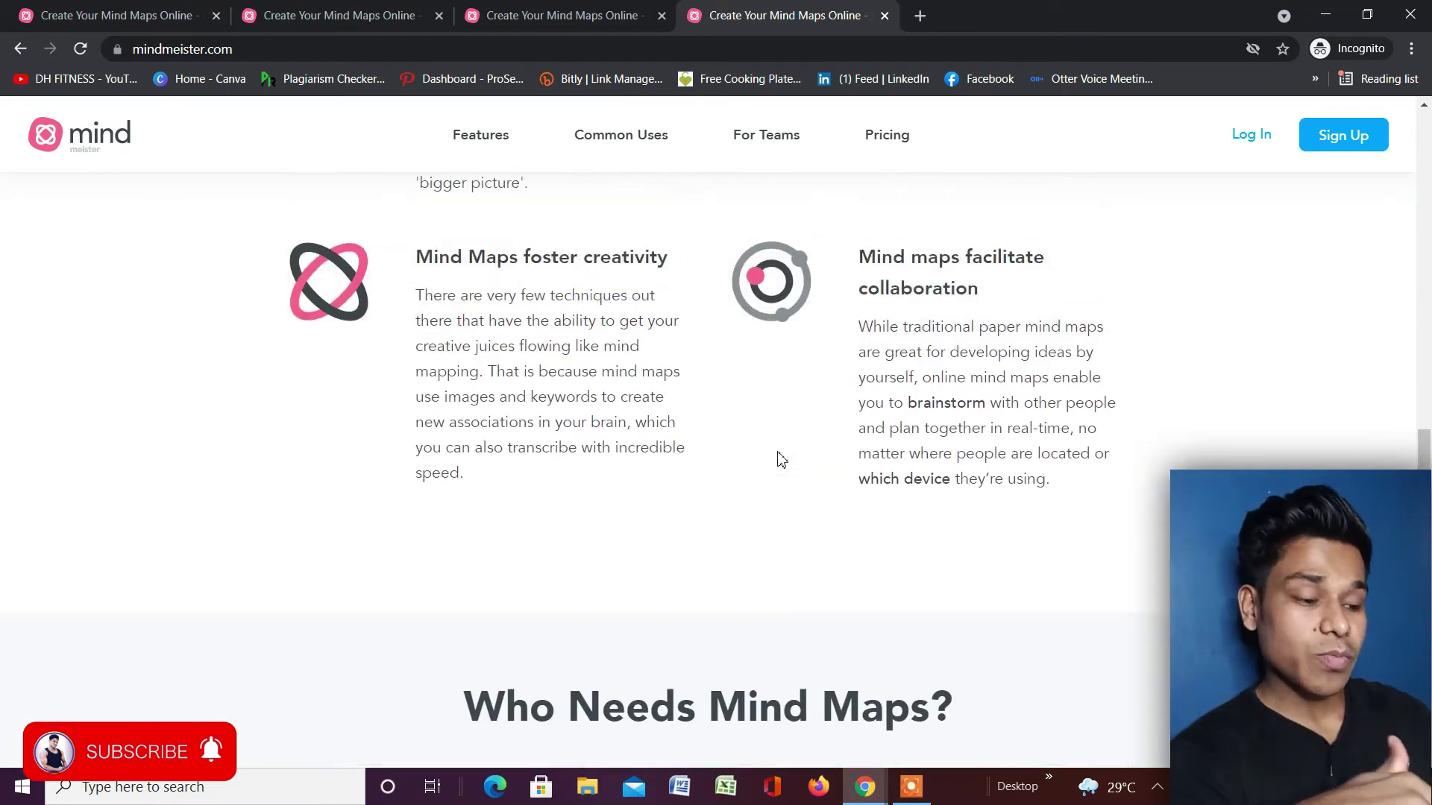
pyautogui.scroll(-2, 779, 458)
pyautogui.scroll(-5, 780, 456)
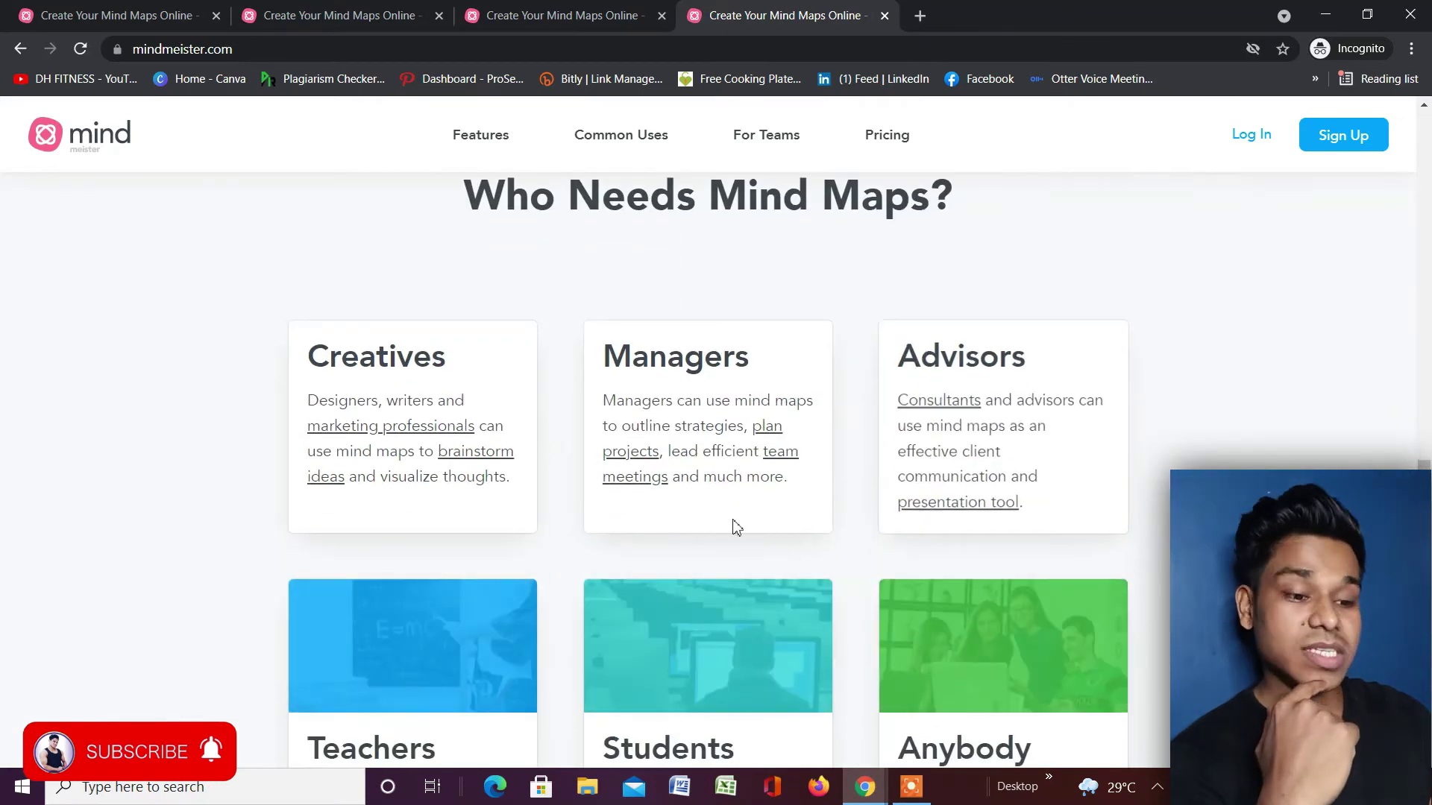
pyautogui.scroll(-1, 803, 400)
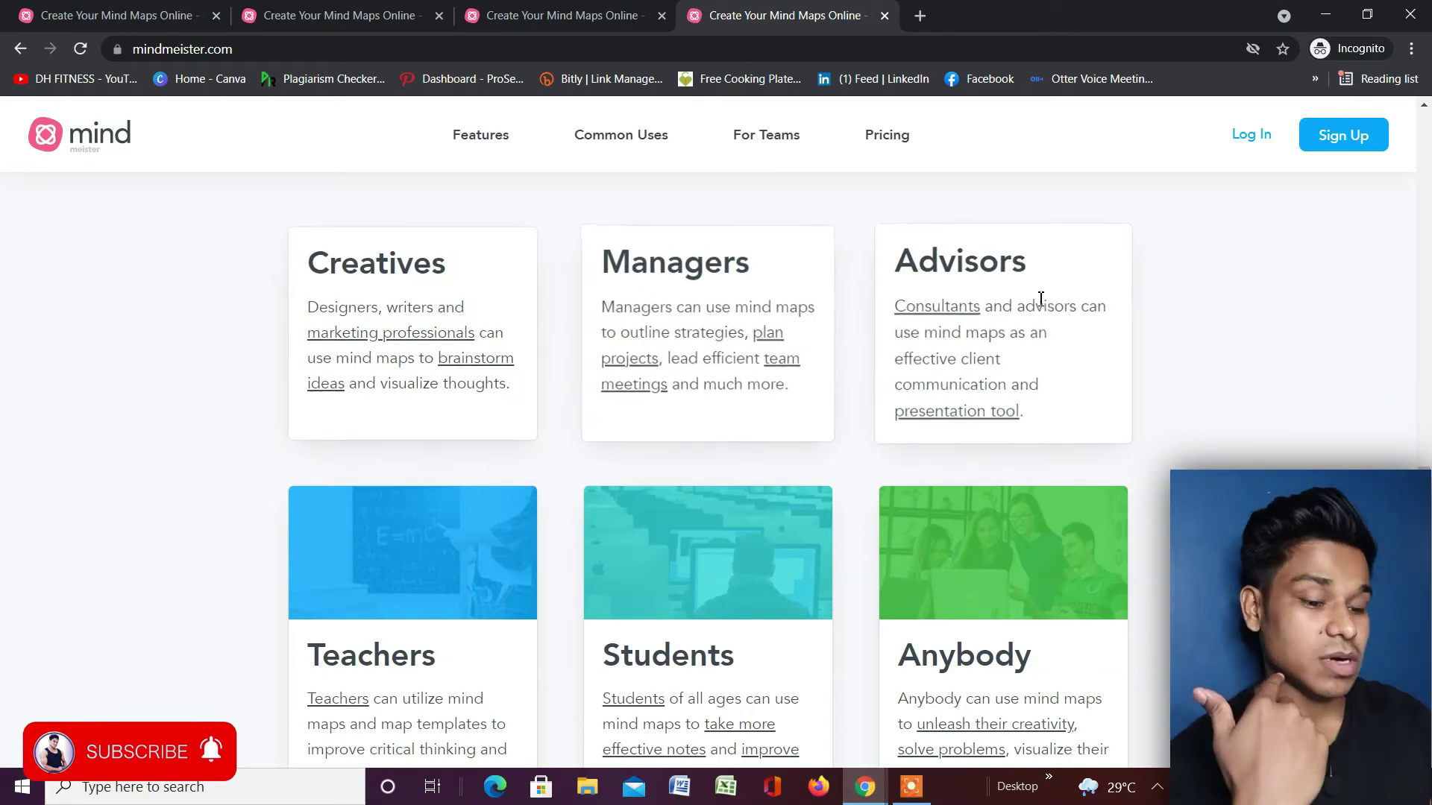
pyautogui.scroll(-2, 739, 485)
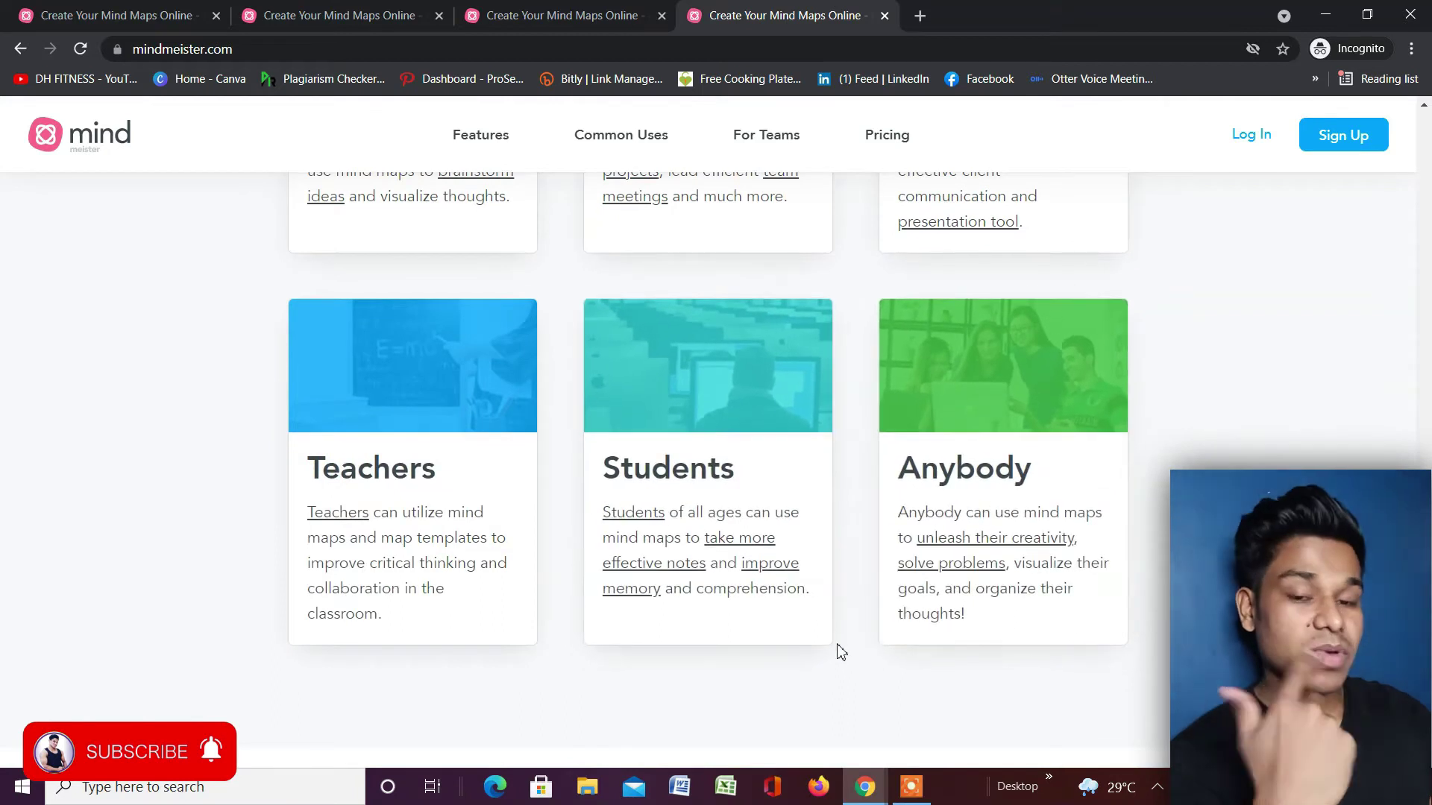
pyautogui.scroll(7, 841, 653)
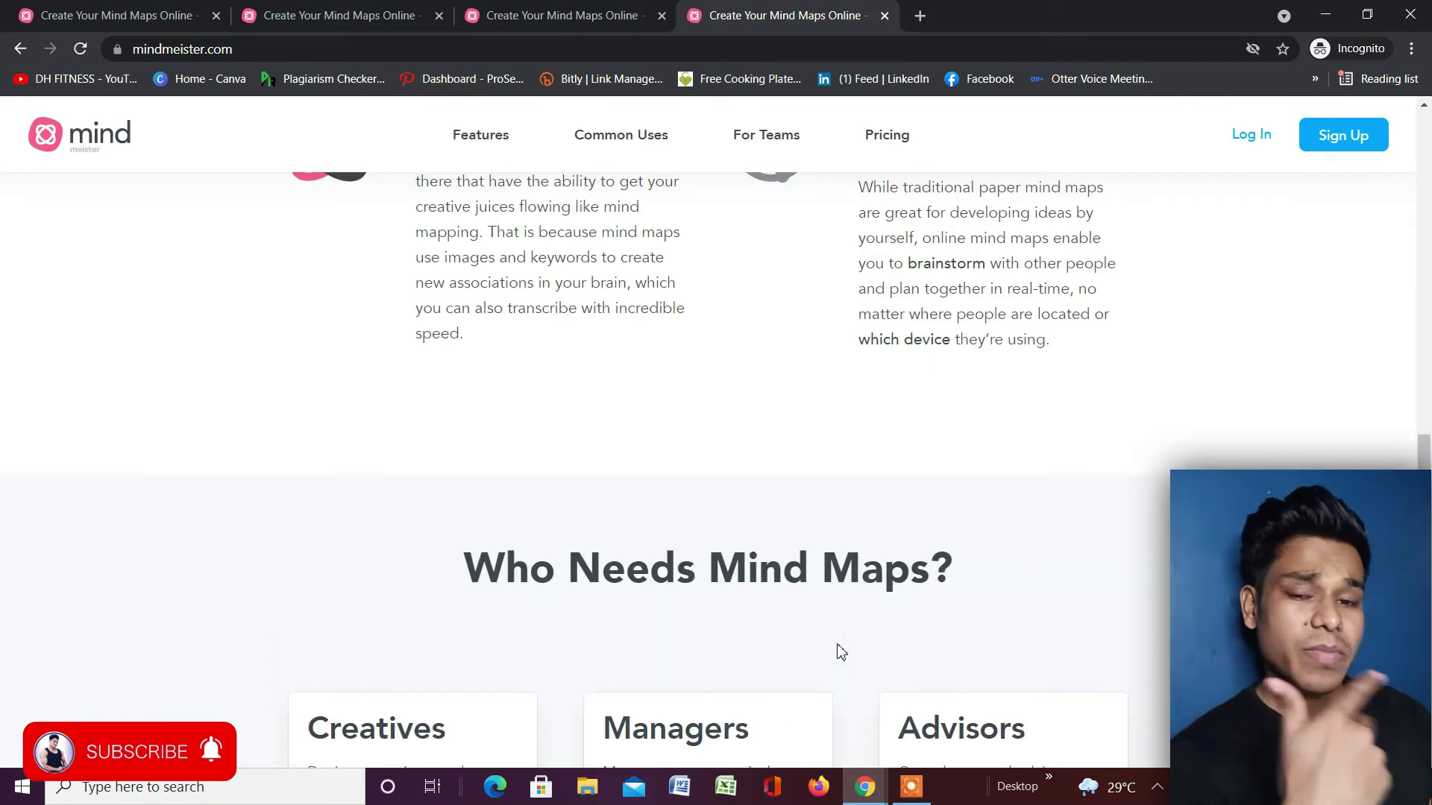
pyautogui.scroll(7, 842, 653)
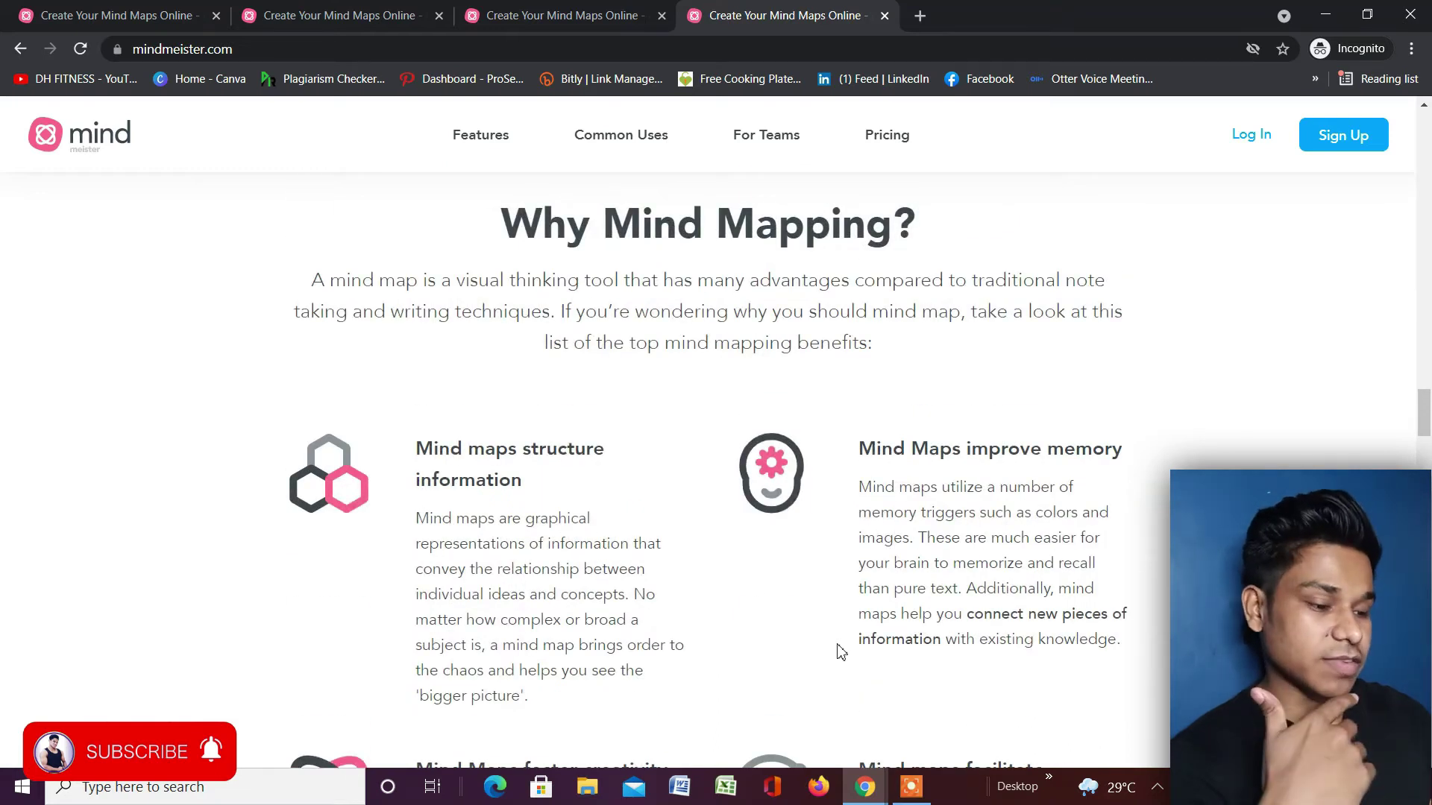
pyautogui.scroll(6, 841, 653)
# Open Pricing and review the Basic free, Personal $2.49, Pro $4.19 and Business $6.29 plans.
pyautogui.click(898, 141)
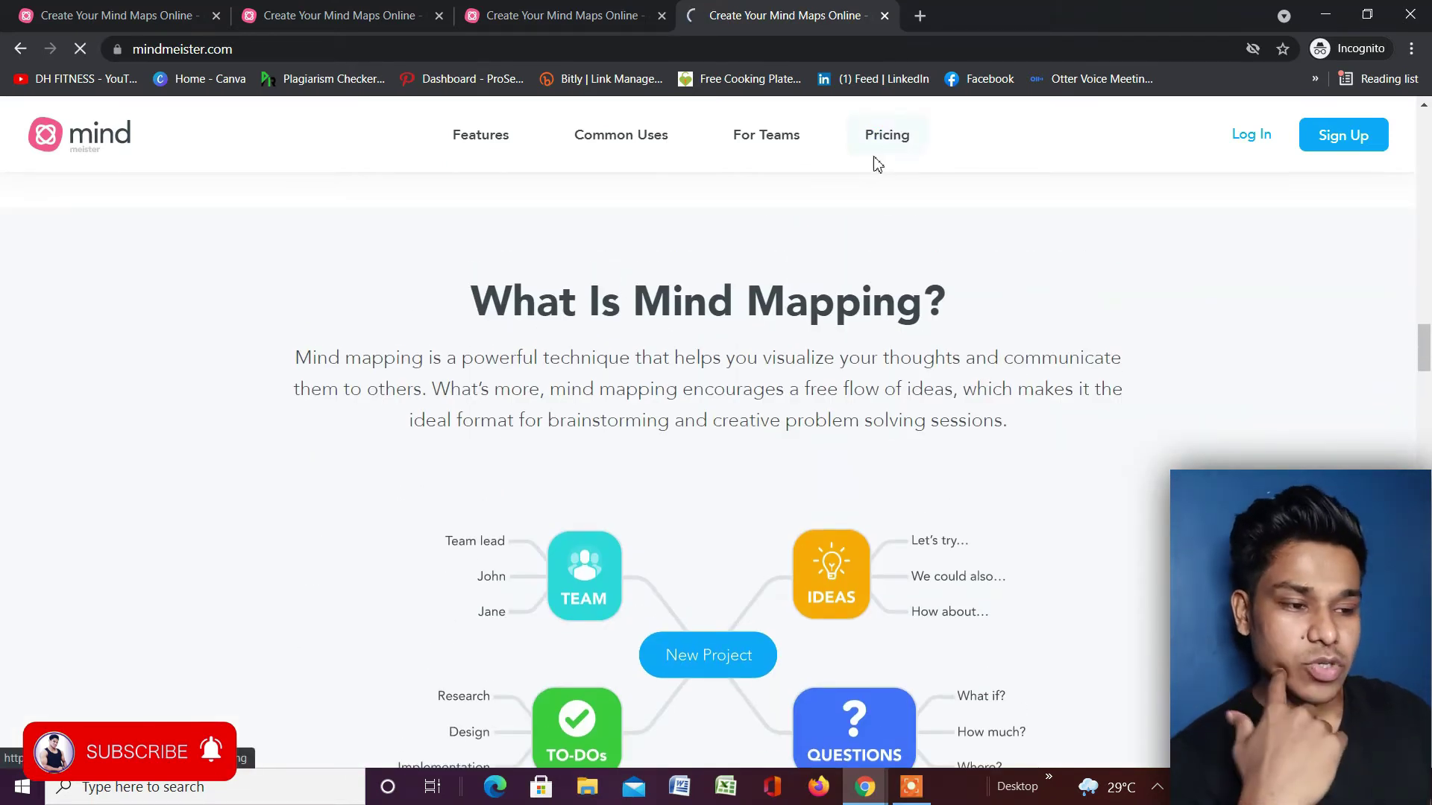
pyautogui.scroll(-2, 857, 175)
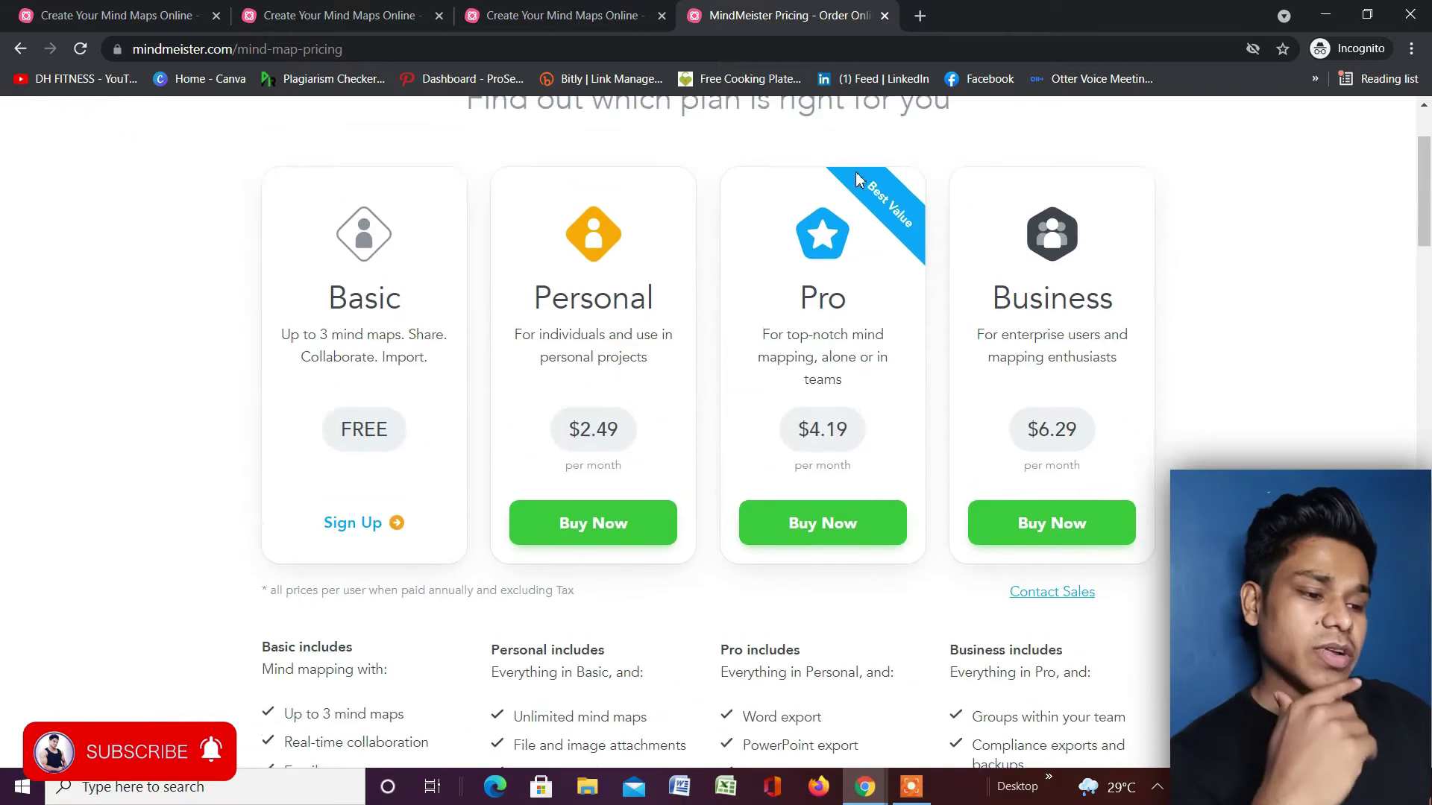
pyautogui.scroll(1, 308, 386)
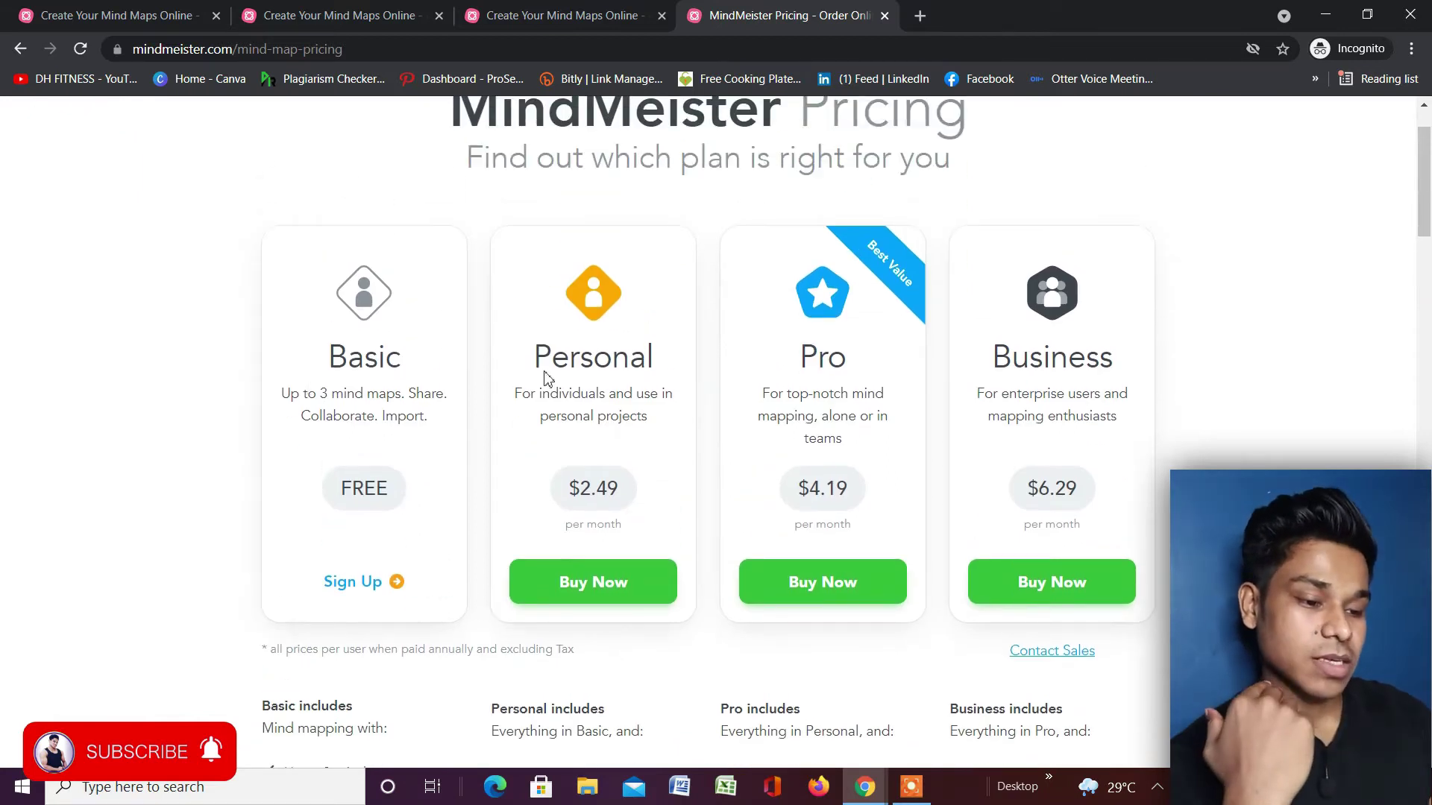
pyautogui.scroll(-2, 373, 445)
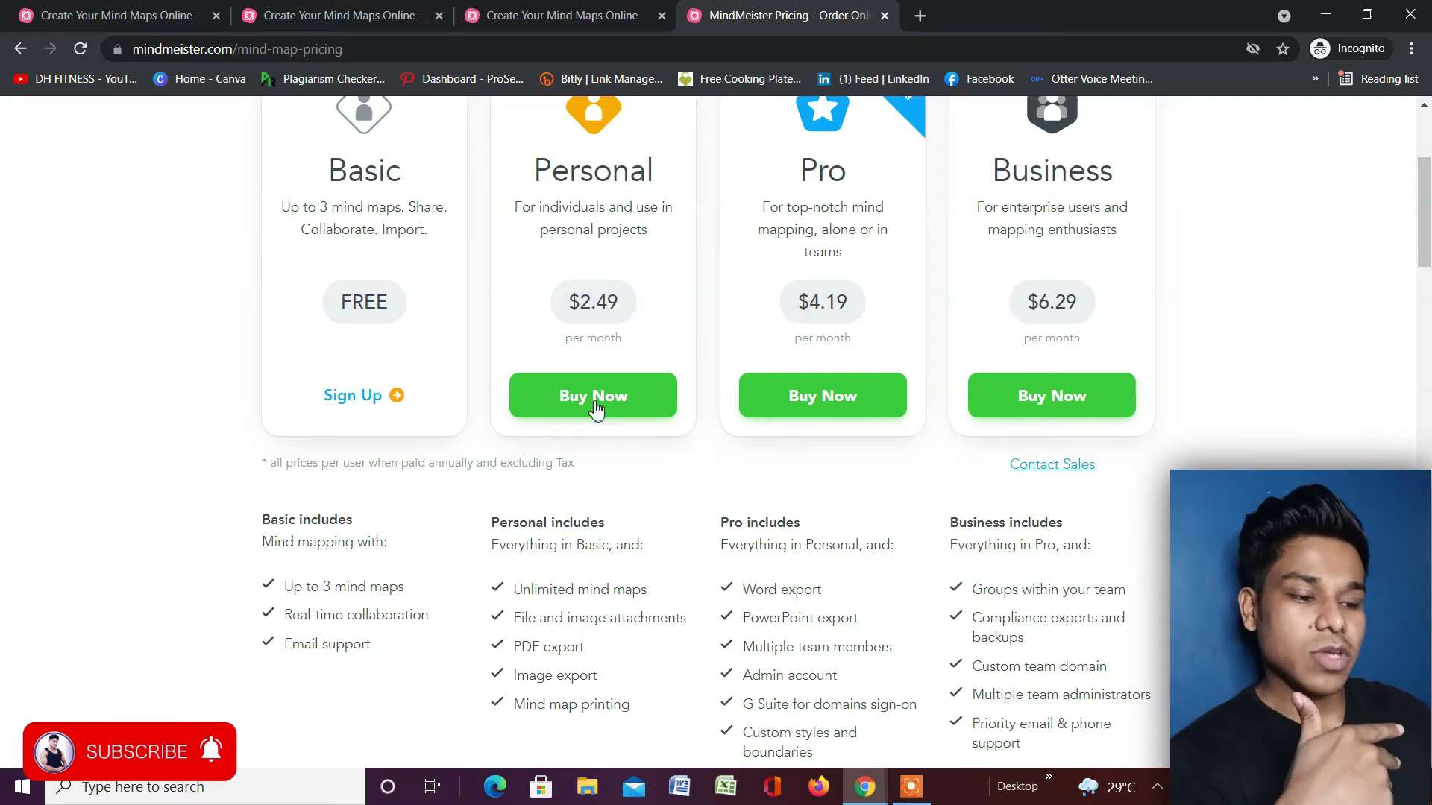
pyautogui.scroll(-3, 828, 499)
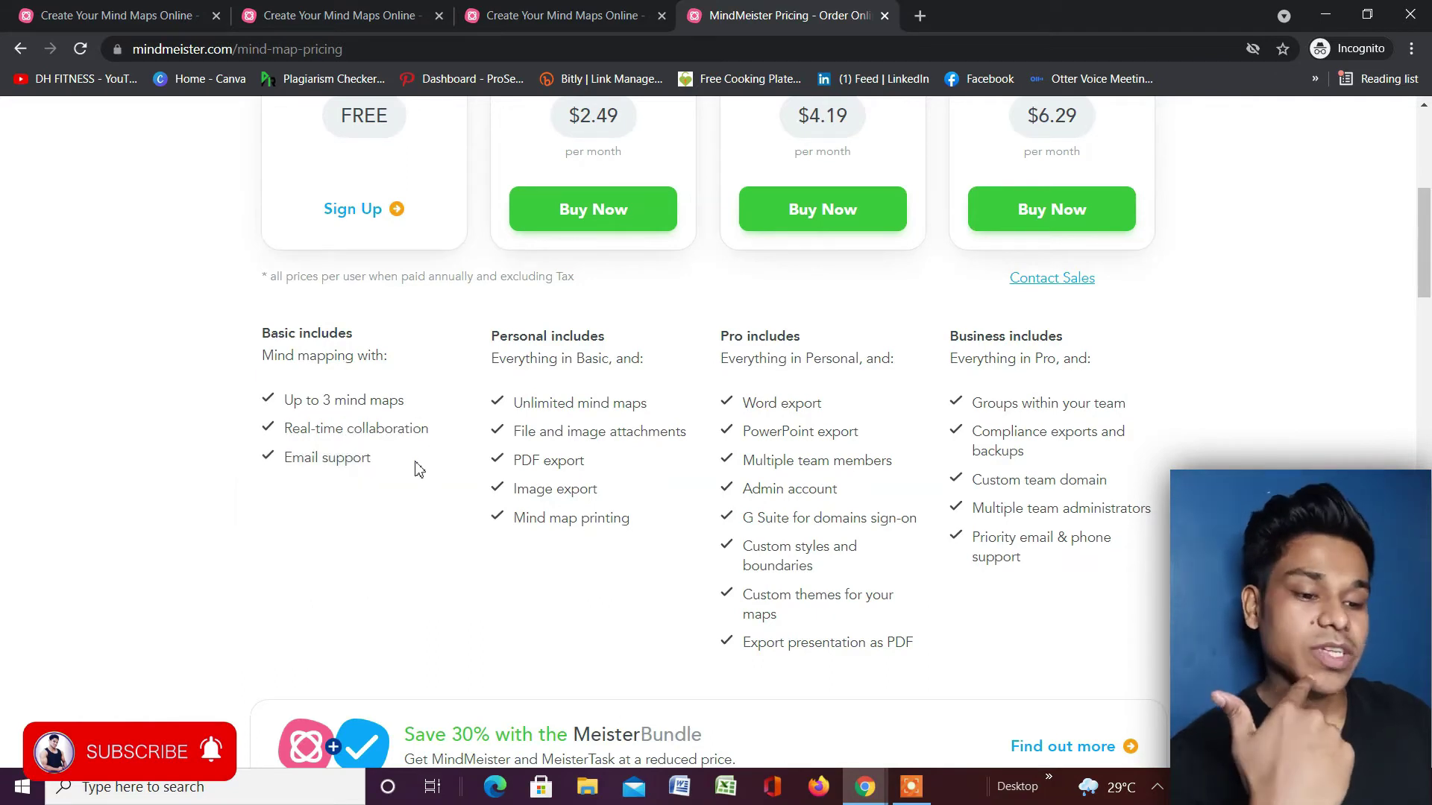
pyautogui.scroll(3, 730, 299)
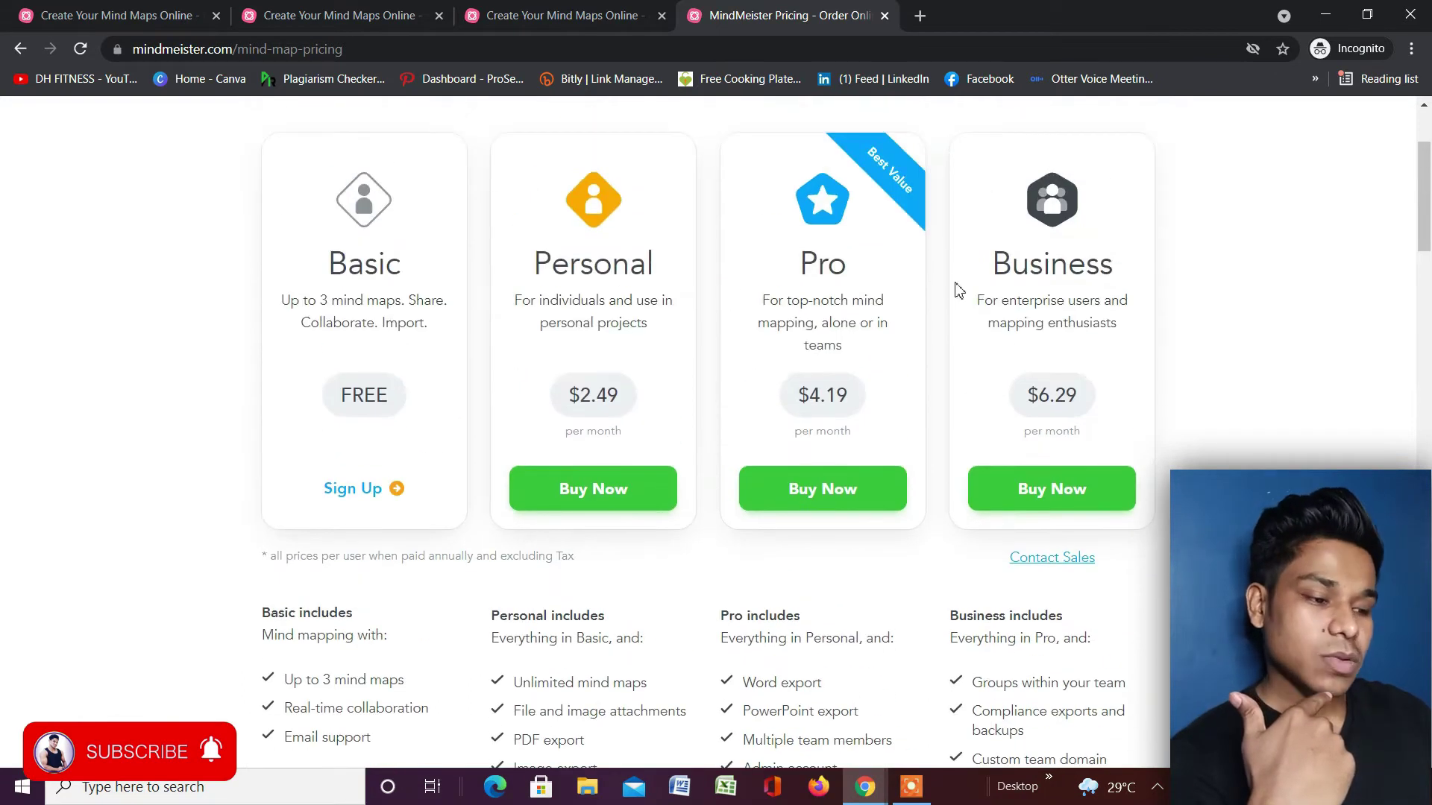
pyautogui.scroll(-1, 948, 284)
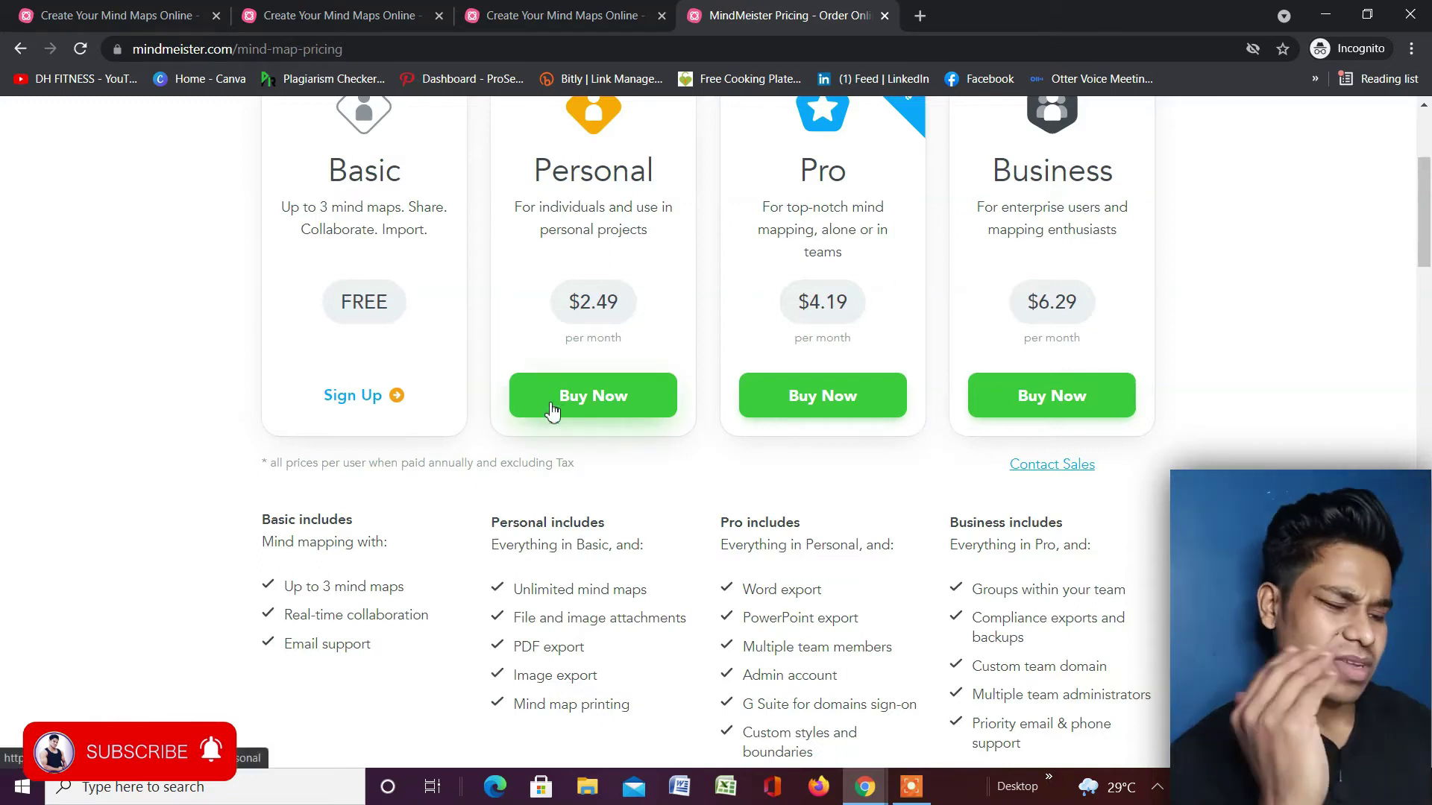
pyautogui.scroll(-2, 552, 411)
pyautogui.scroll(3, 589, 256)
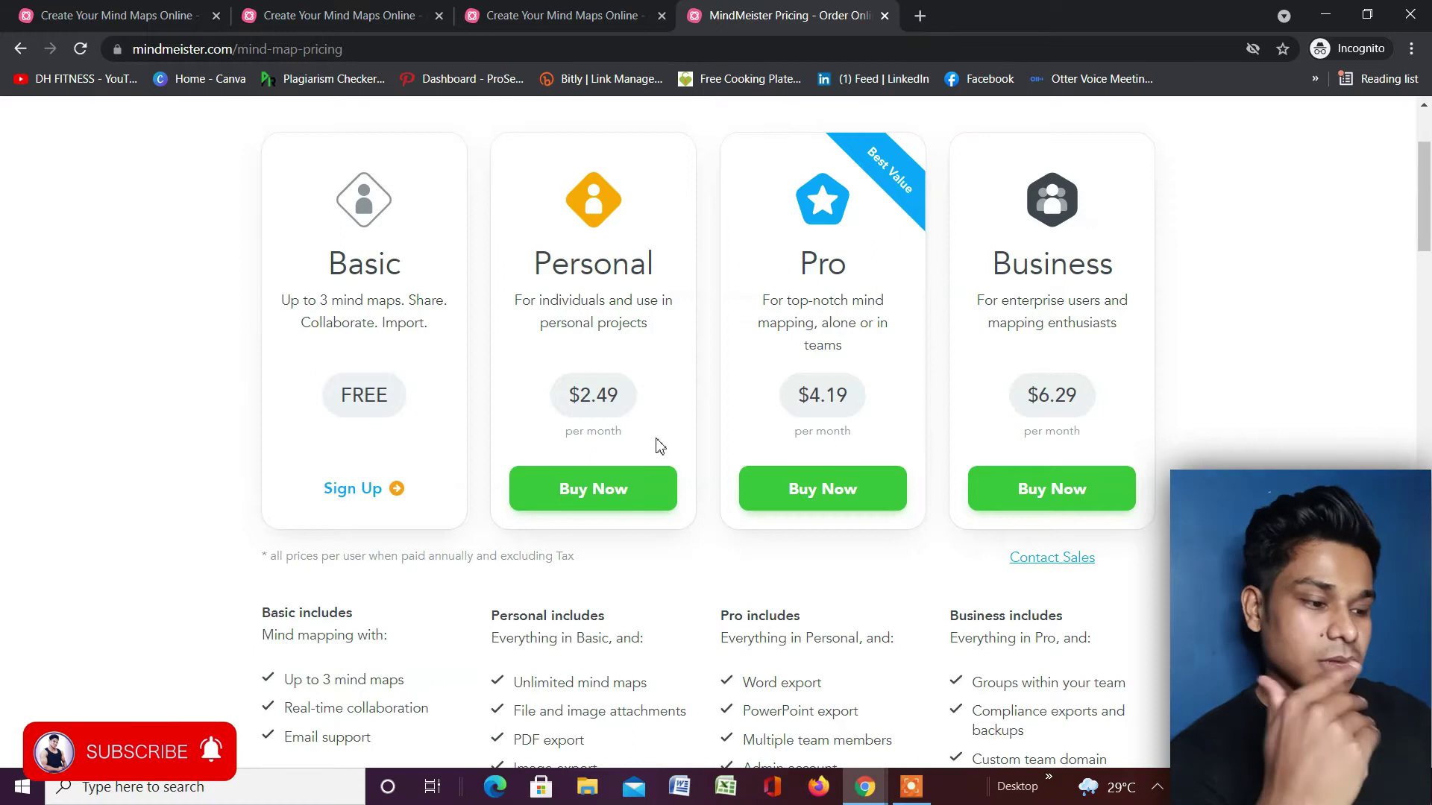
pyautogui.scroll(-1, 657, 441)
pyautogui.scroll(1, 656, 442)
pyautogui.scroll(-4, 656, 441)
pyautogui.scroll(1, 852, 524)
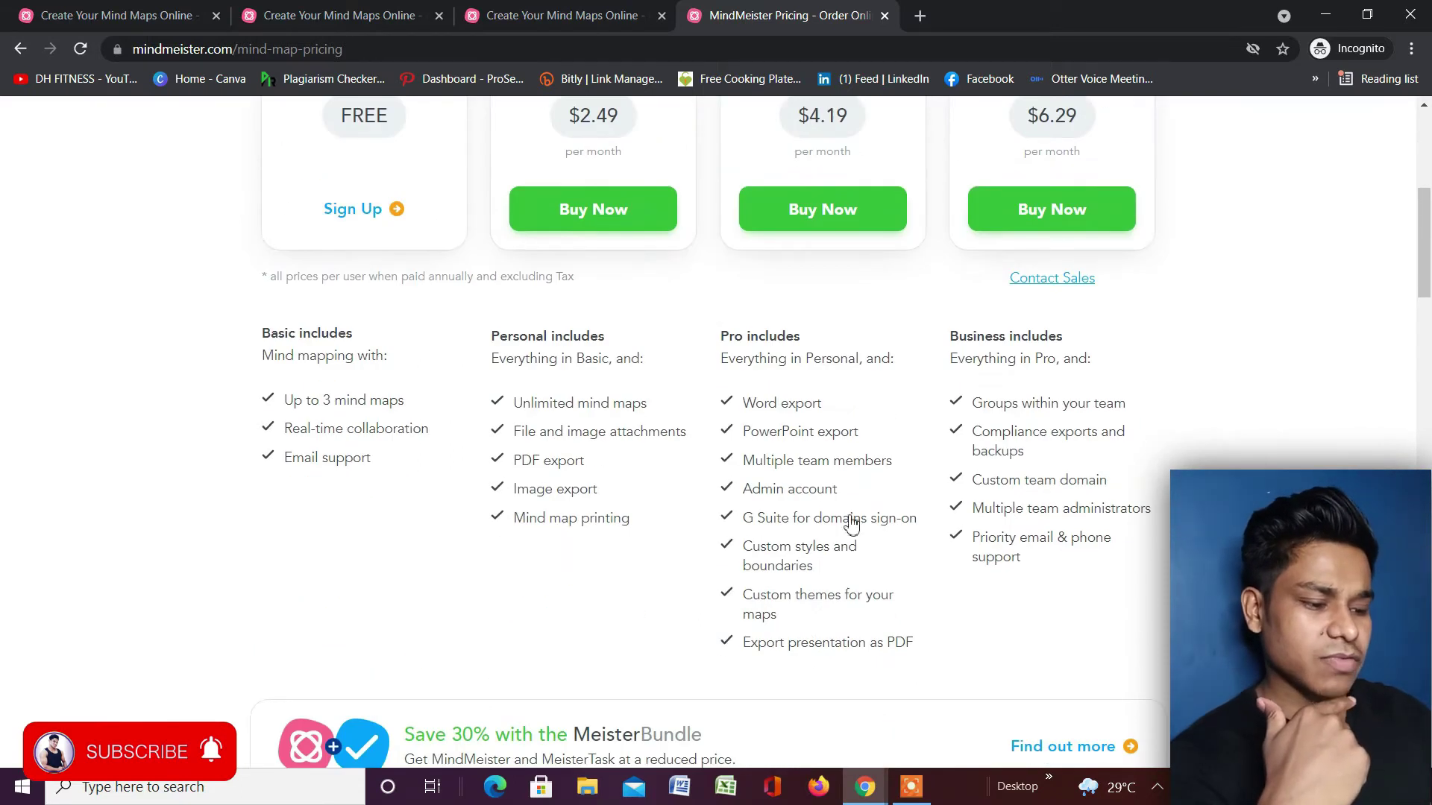
pyautogui.moveTo(848, 648)
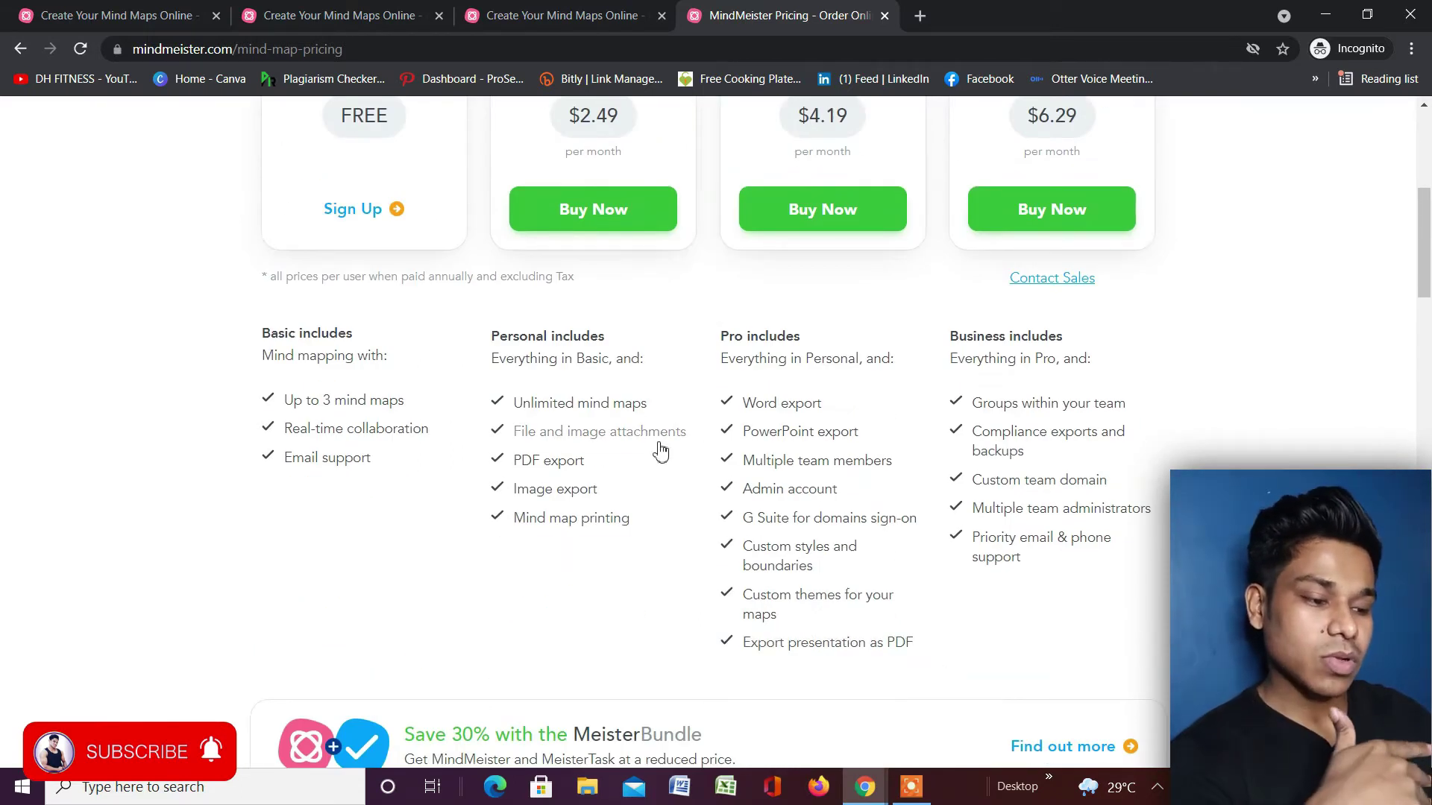
pyautogui.scroll(2, 476, 425)
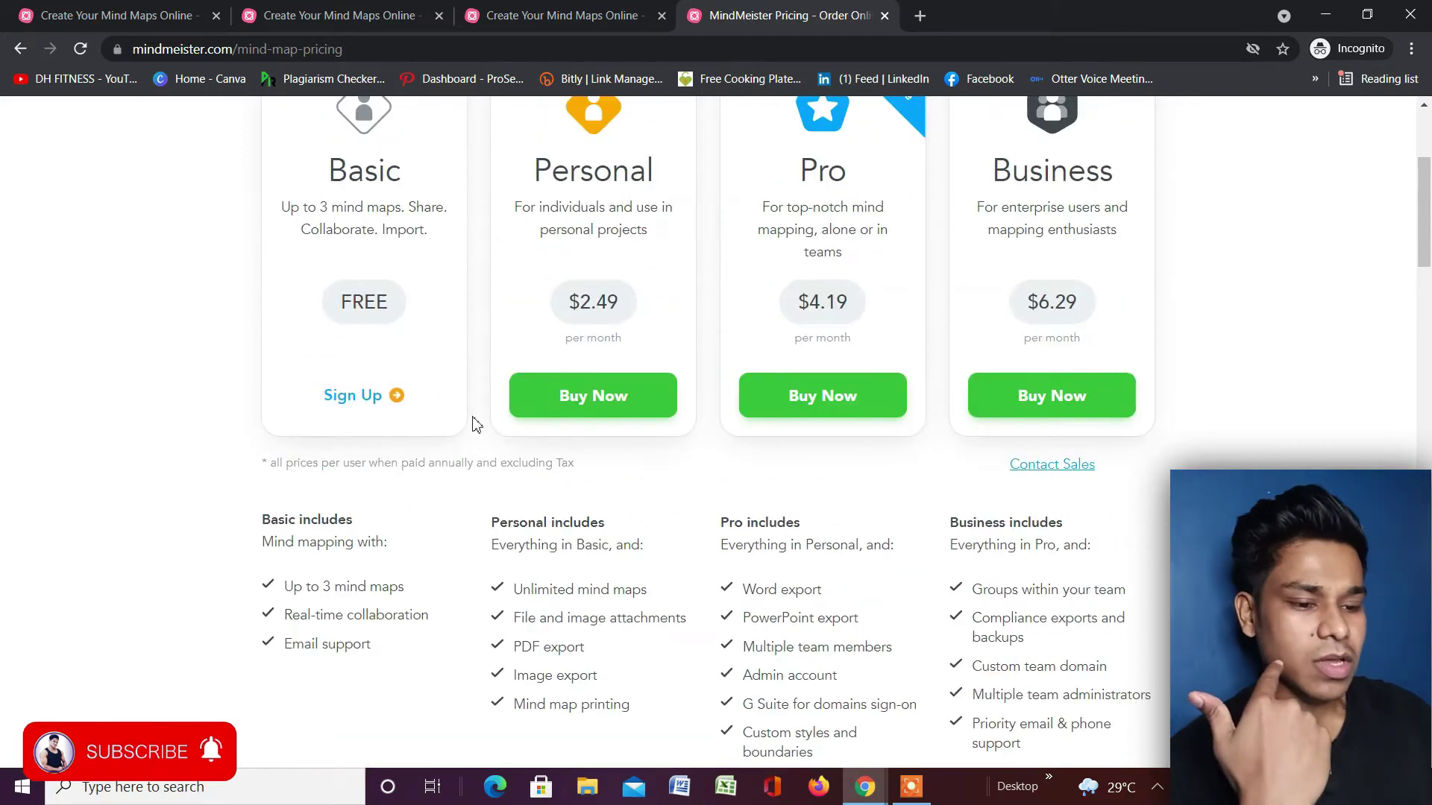
# Open the Basic plan sign-up form, then switch to the signed-in window's Recent Maps.
pyautogui.click(371, 396)
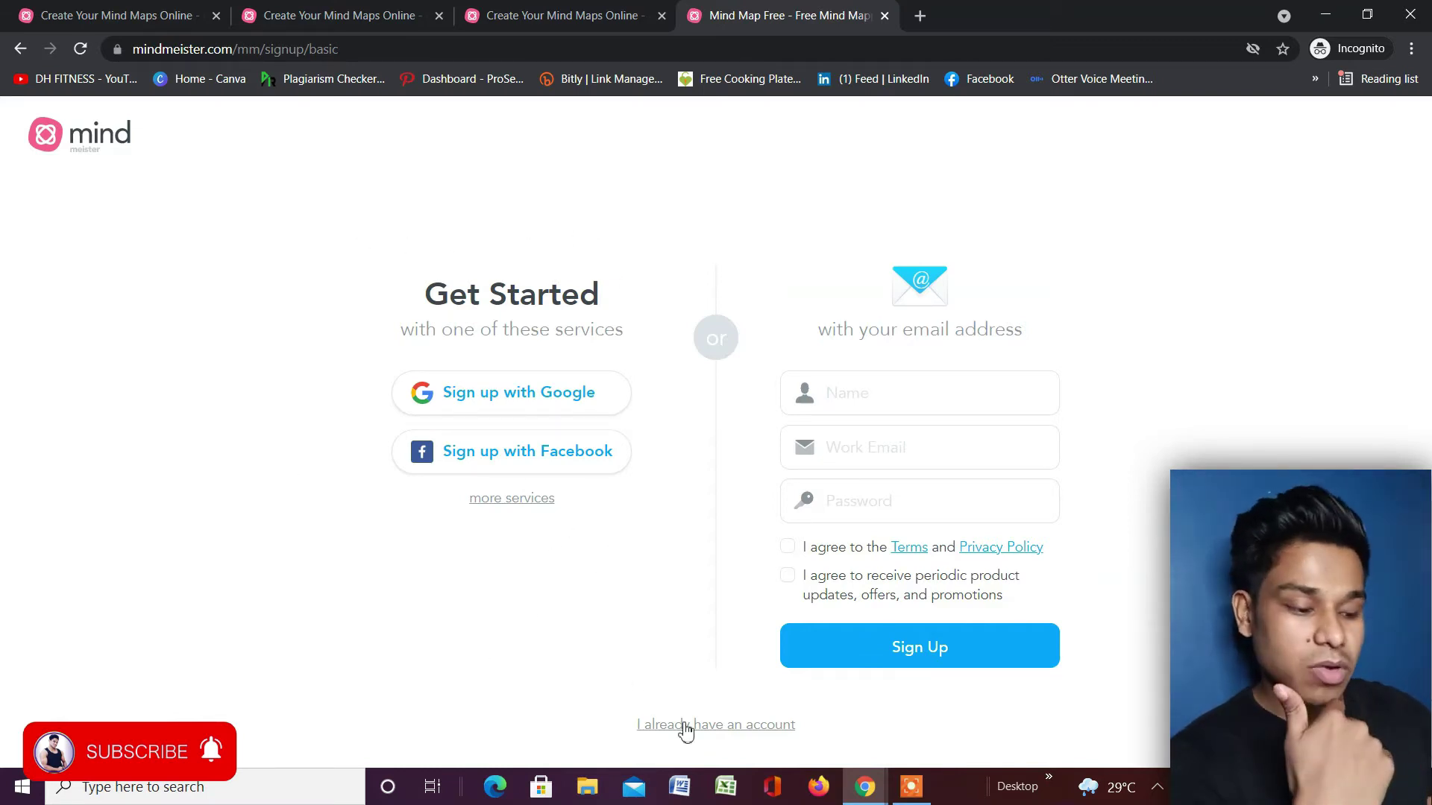
pyautogui.moveTo(865, 786)
pyautogui.click(800, 709)
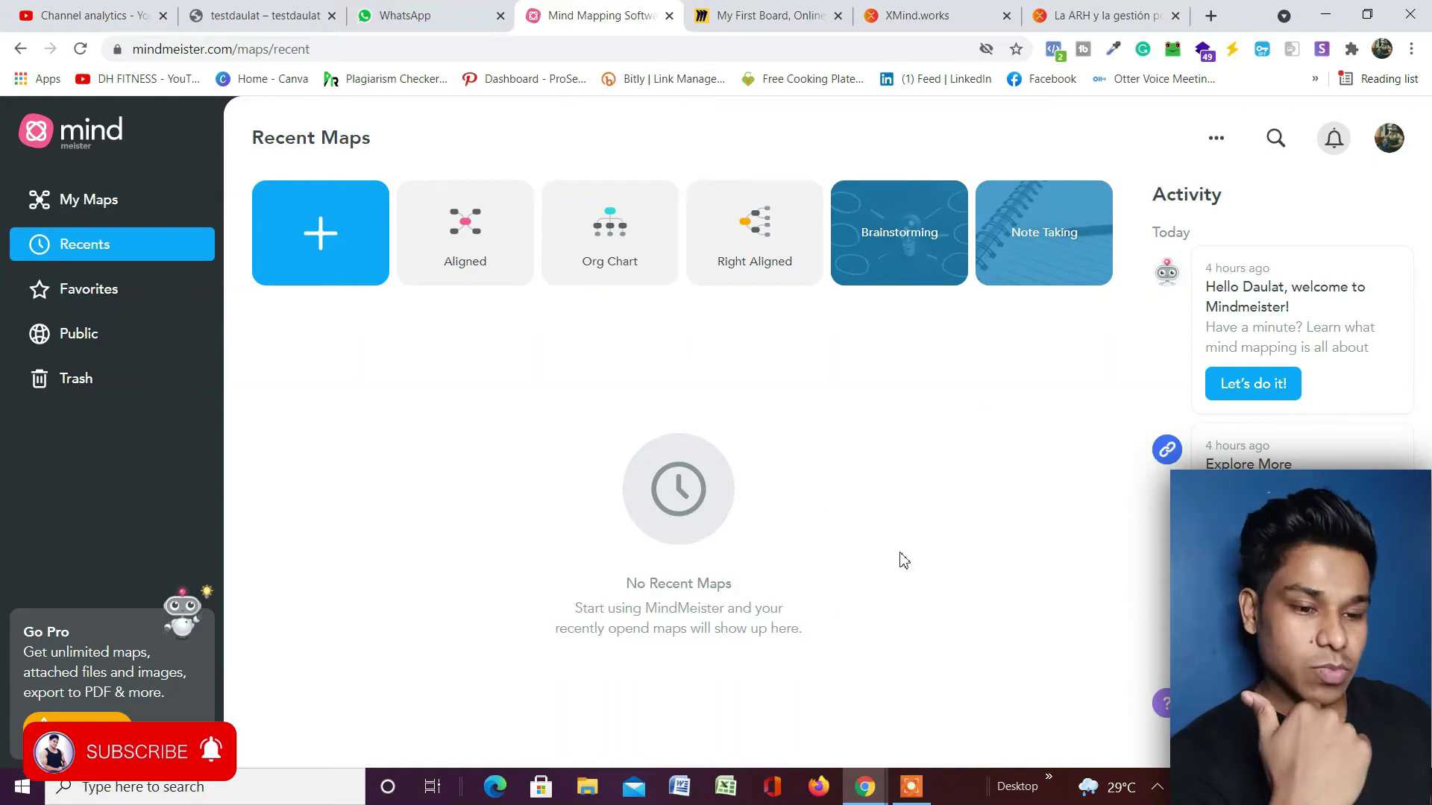
# From My Maps and Recents, use the + card's New from template option.
pyautogui.click(97, 202)
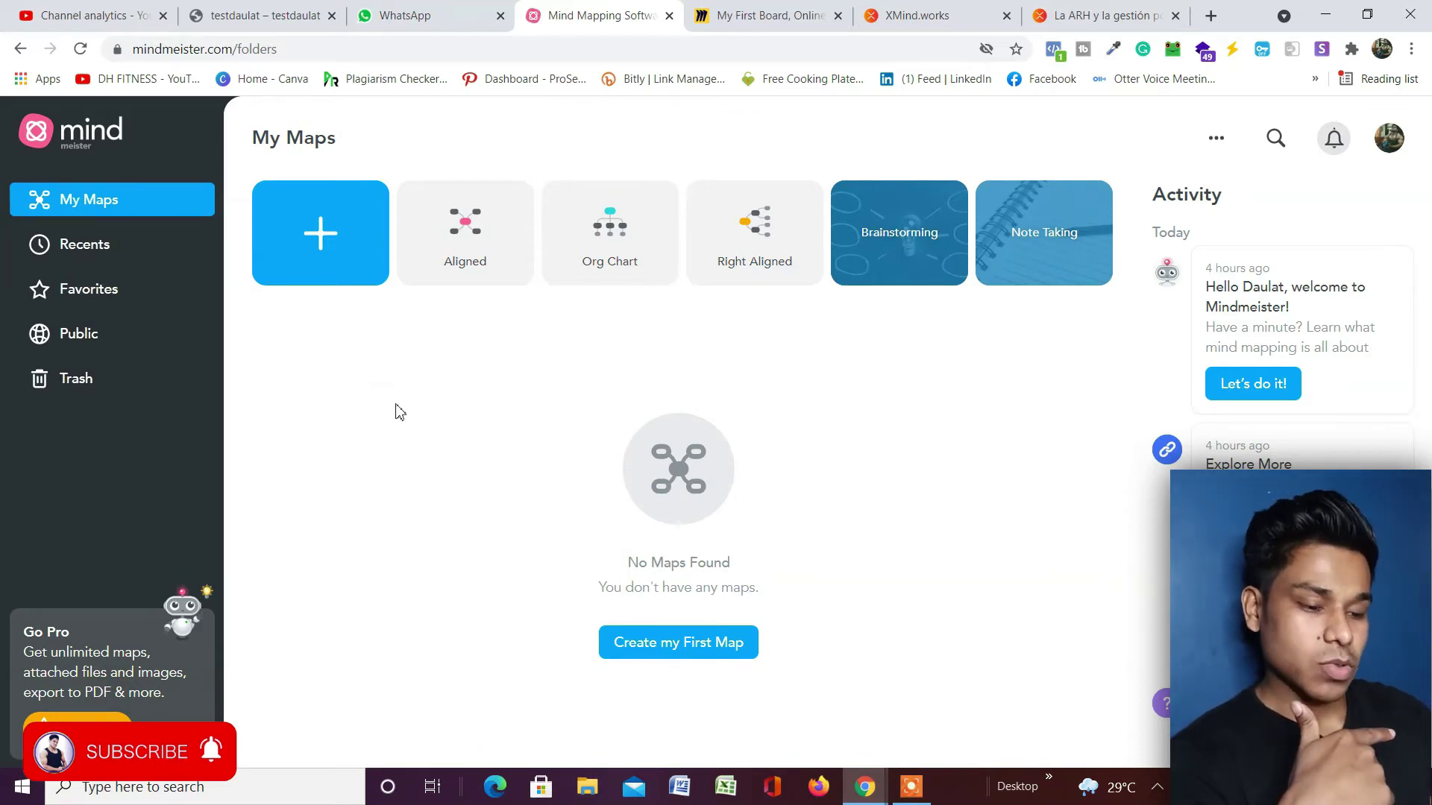
pyautogui.click(132, 251)
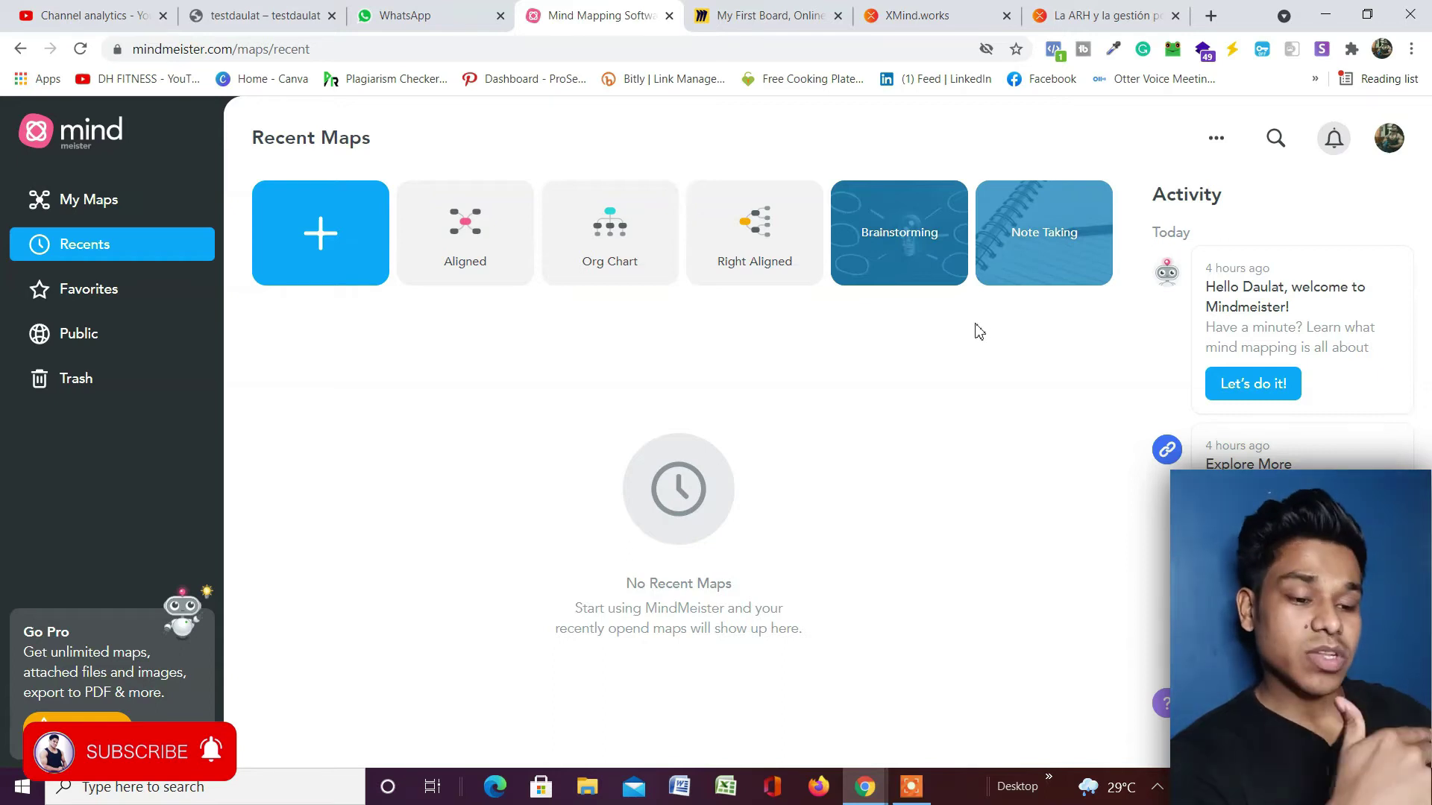
pyautogui.click(359, 259)
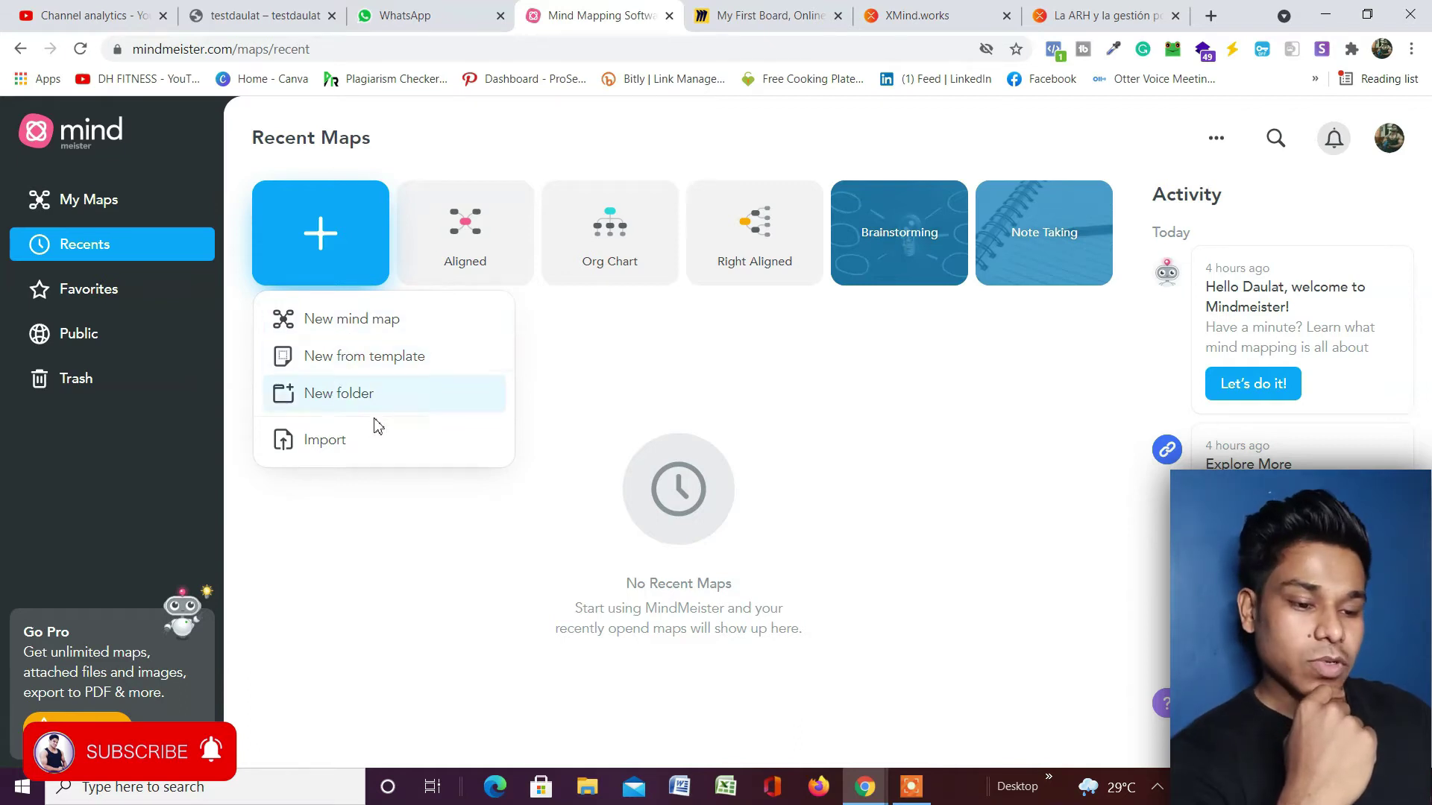
pyautogui.click(369, 358)
pyautogui.scroll(-1, 684, 312)
# Browse the Business, Education and Life templates, then create a map from Right Aligned.
pyautogui.scroll(-6, 685, 311)
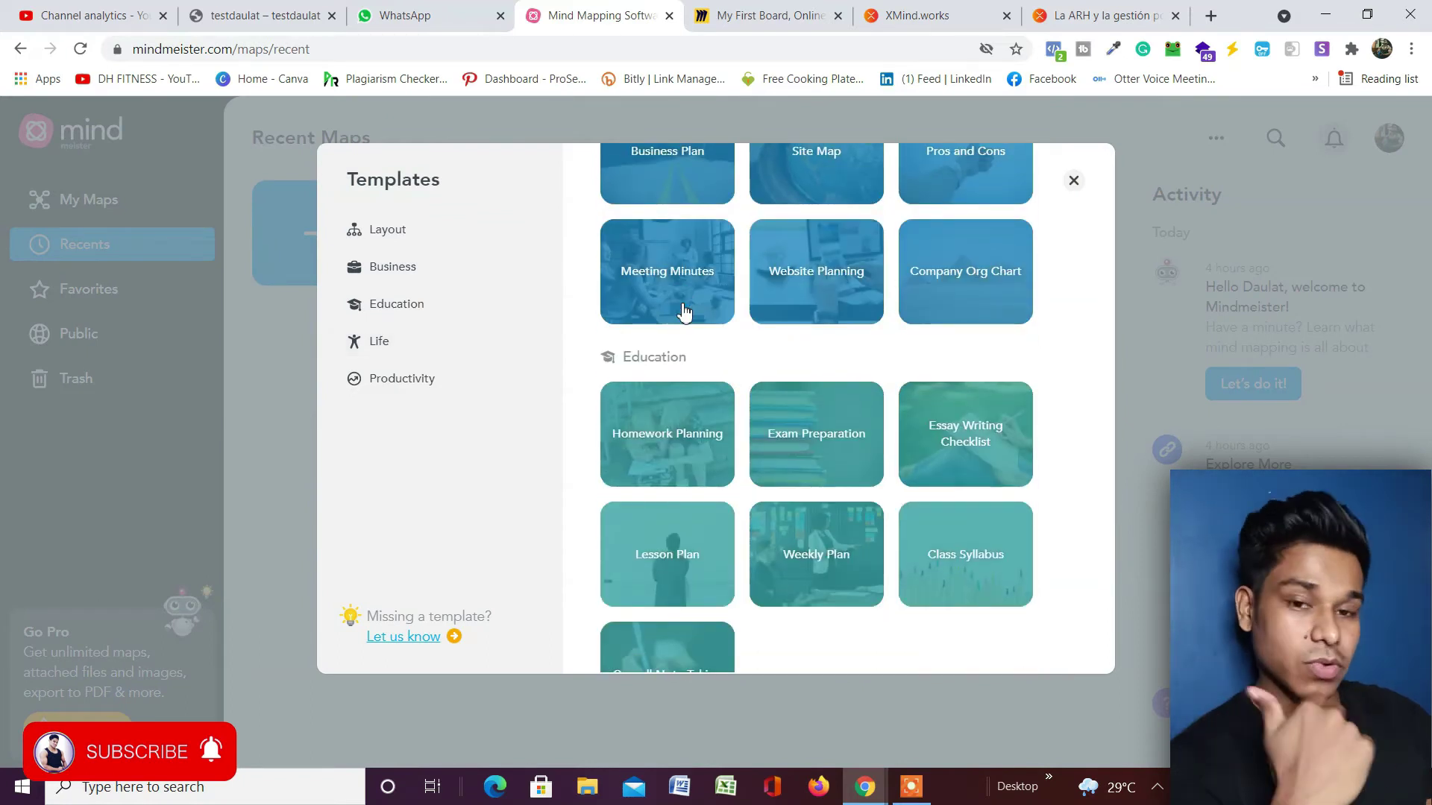
pyautogui.scroll(7, 685, 312)
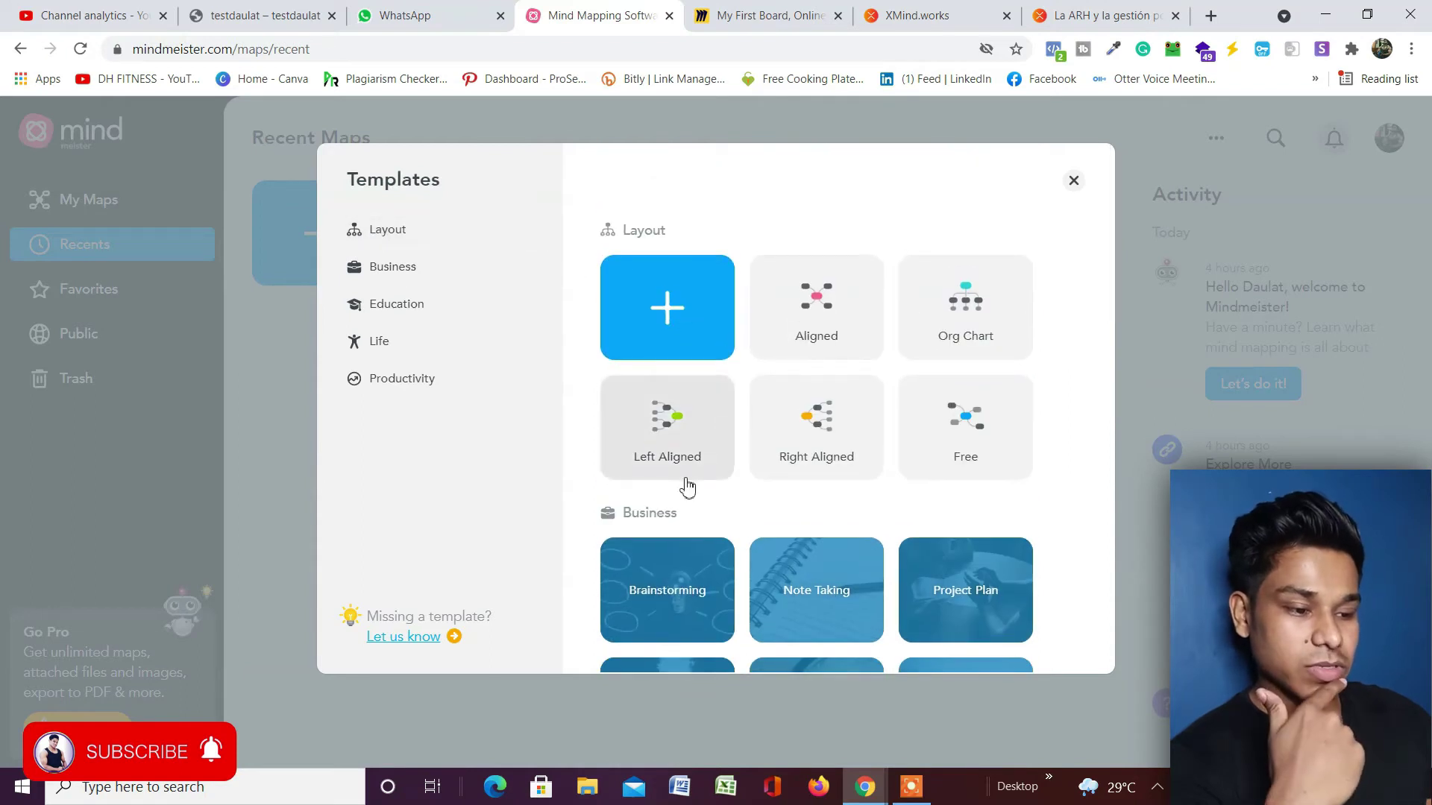
pyautogui.click(461, 285)
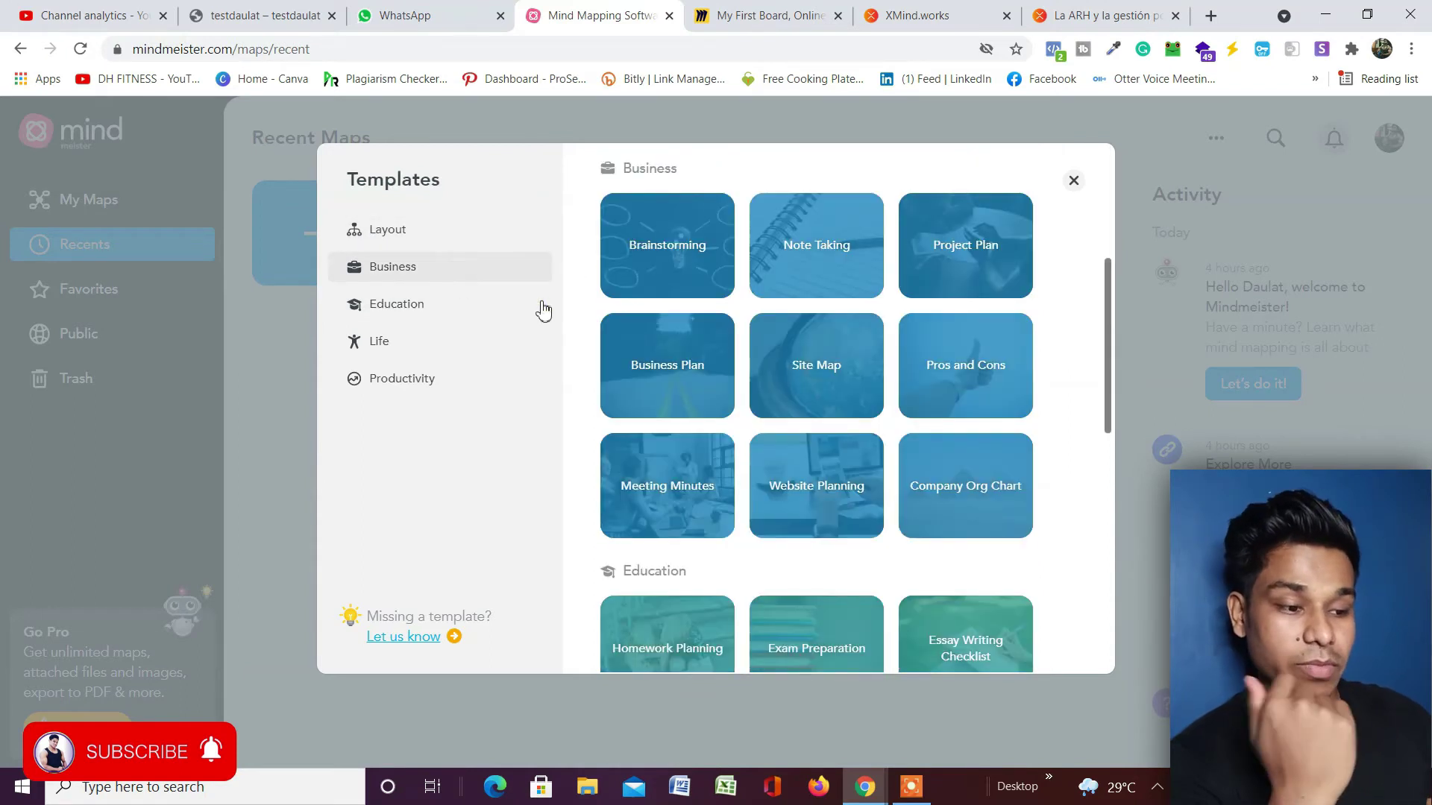
pyautogui.click(461, 312)
pyautogui.click(385, 340)
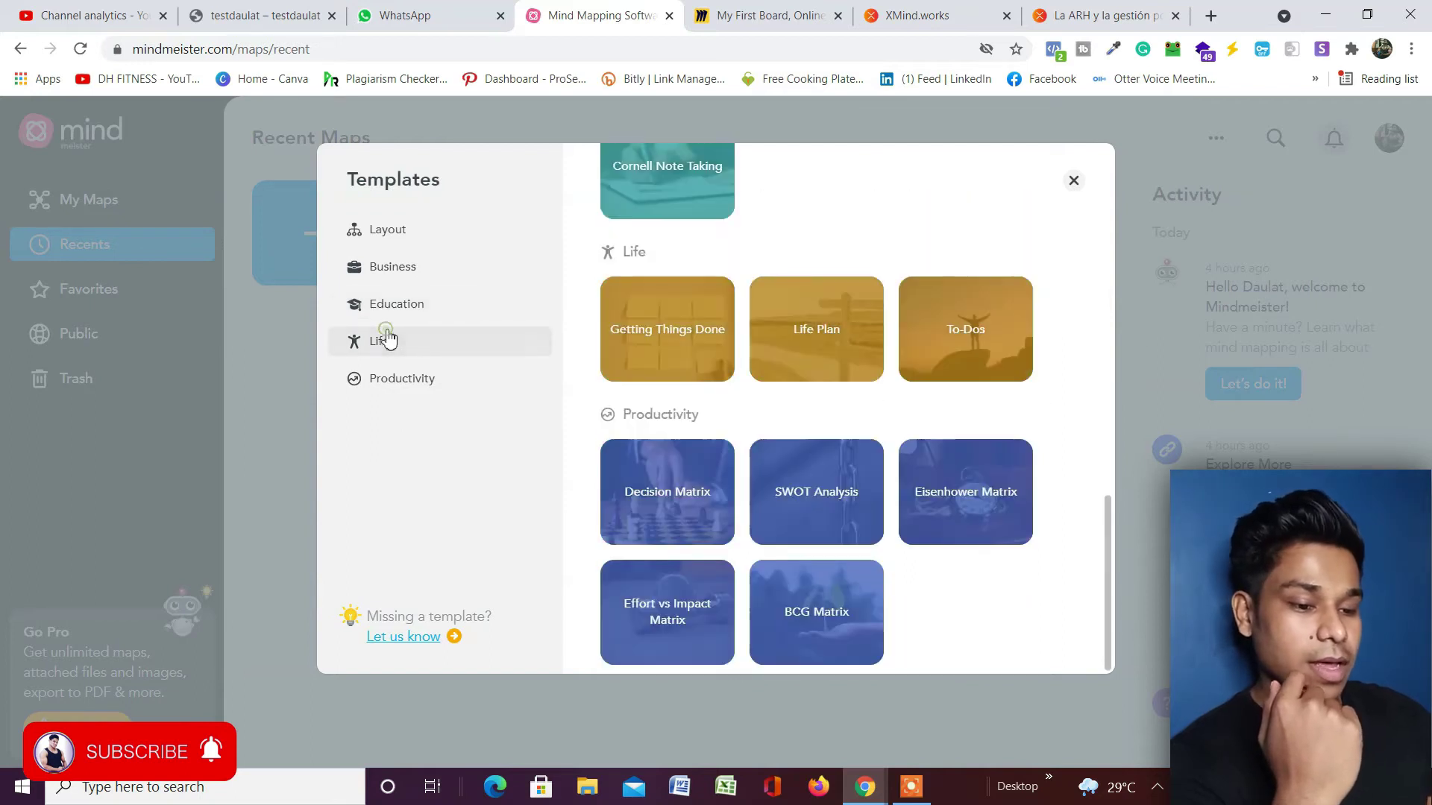
pyautogui.scroll(12, 804, 471)
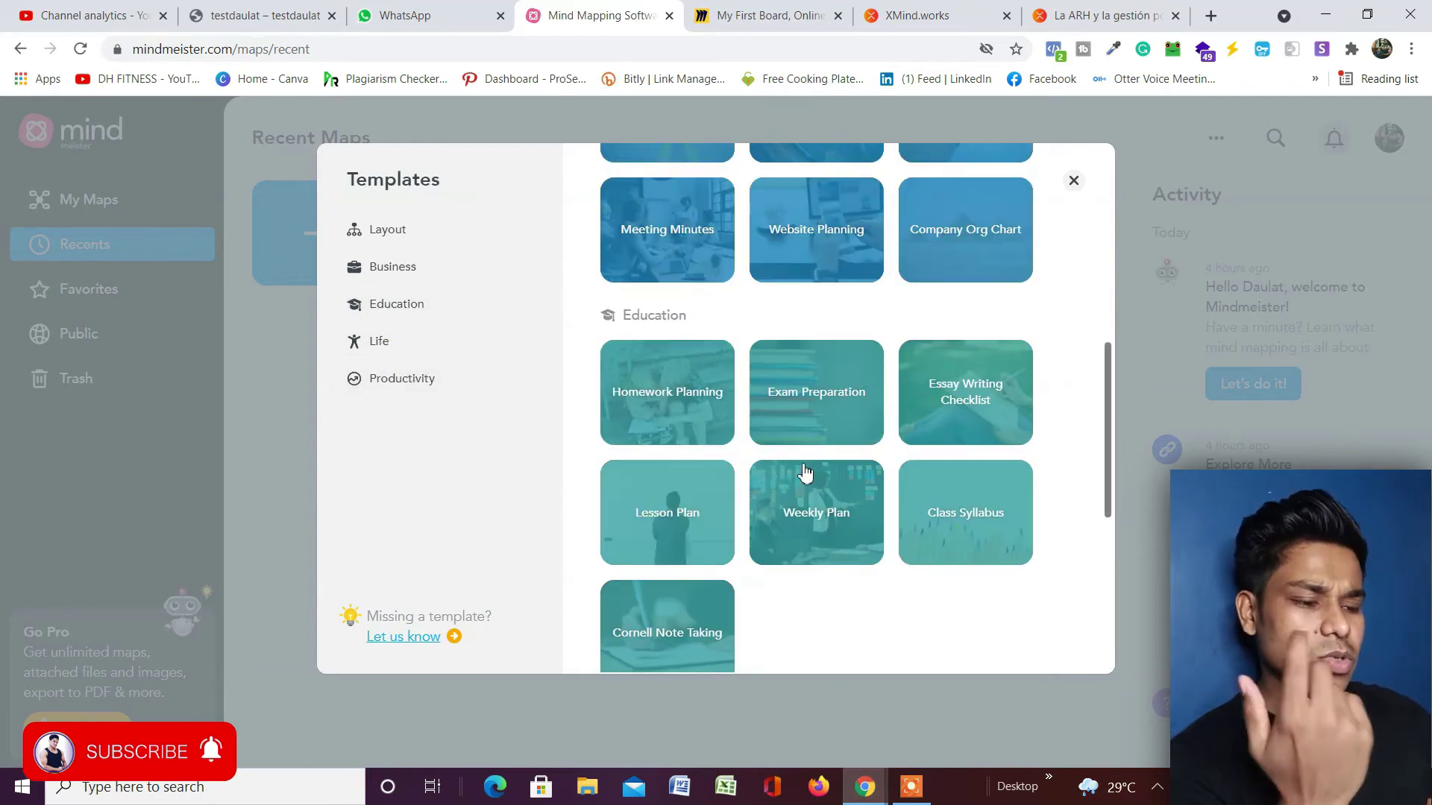
pyautogui.scroll(3, 804, 471)
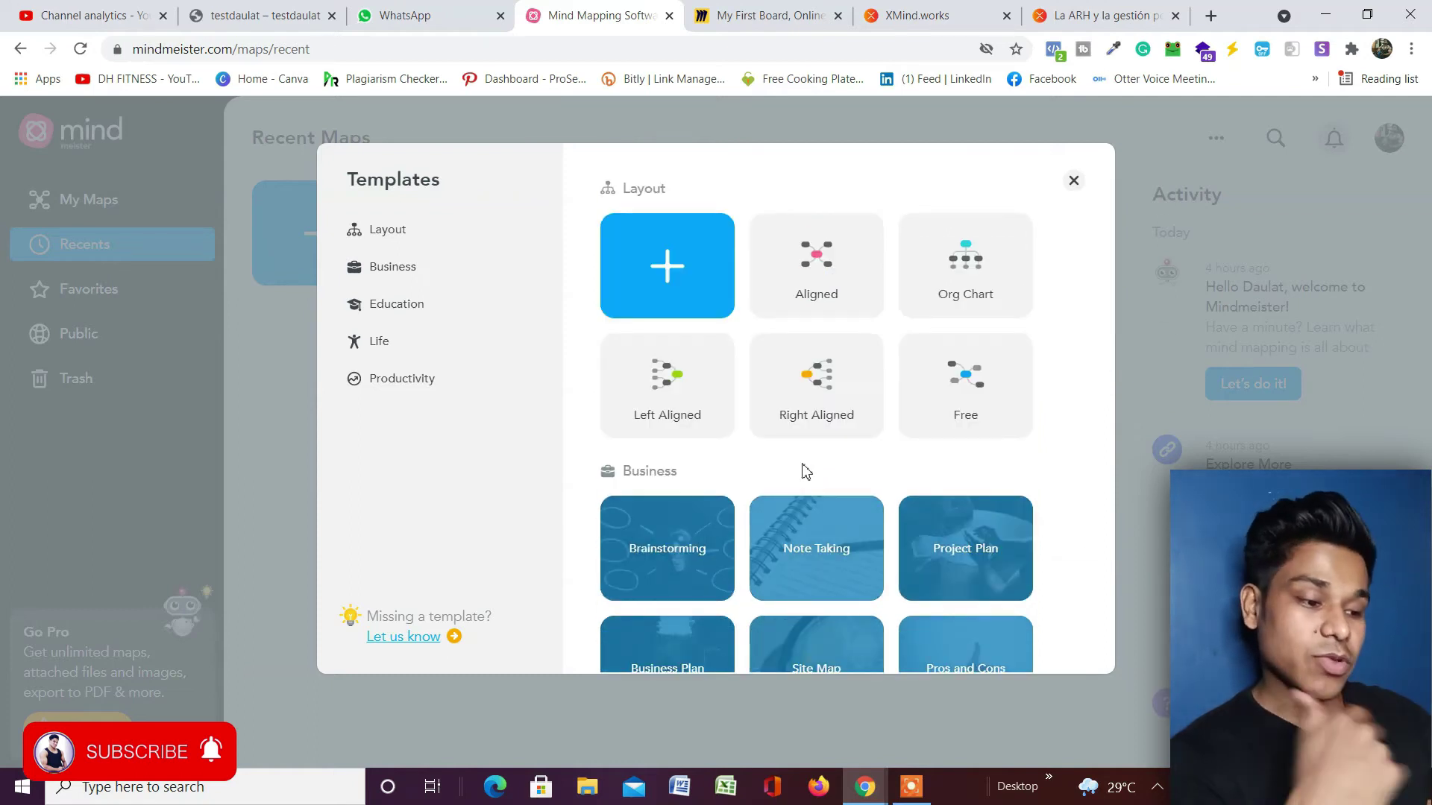
pyautogui.doubleClick(446, 228)
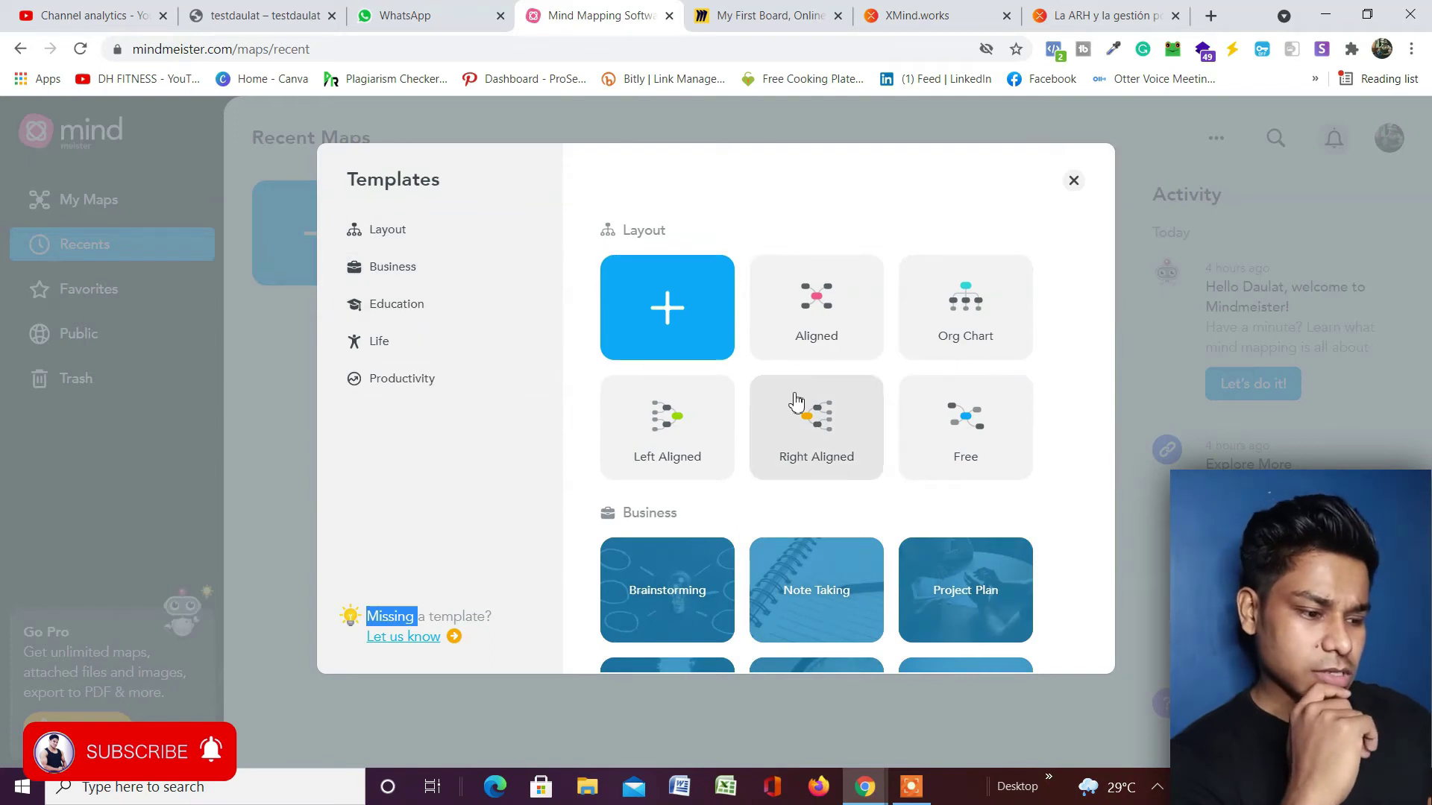
pyautogui.click(796, 401)
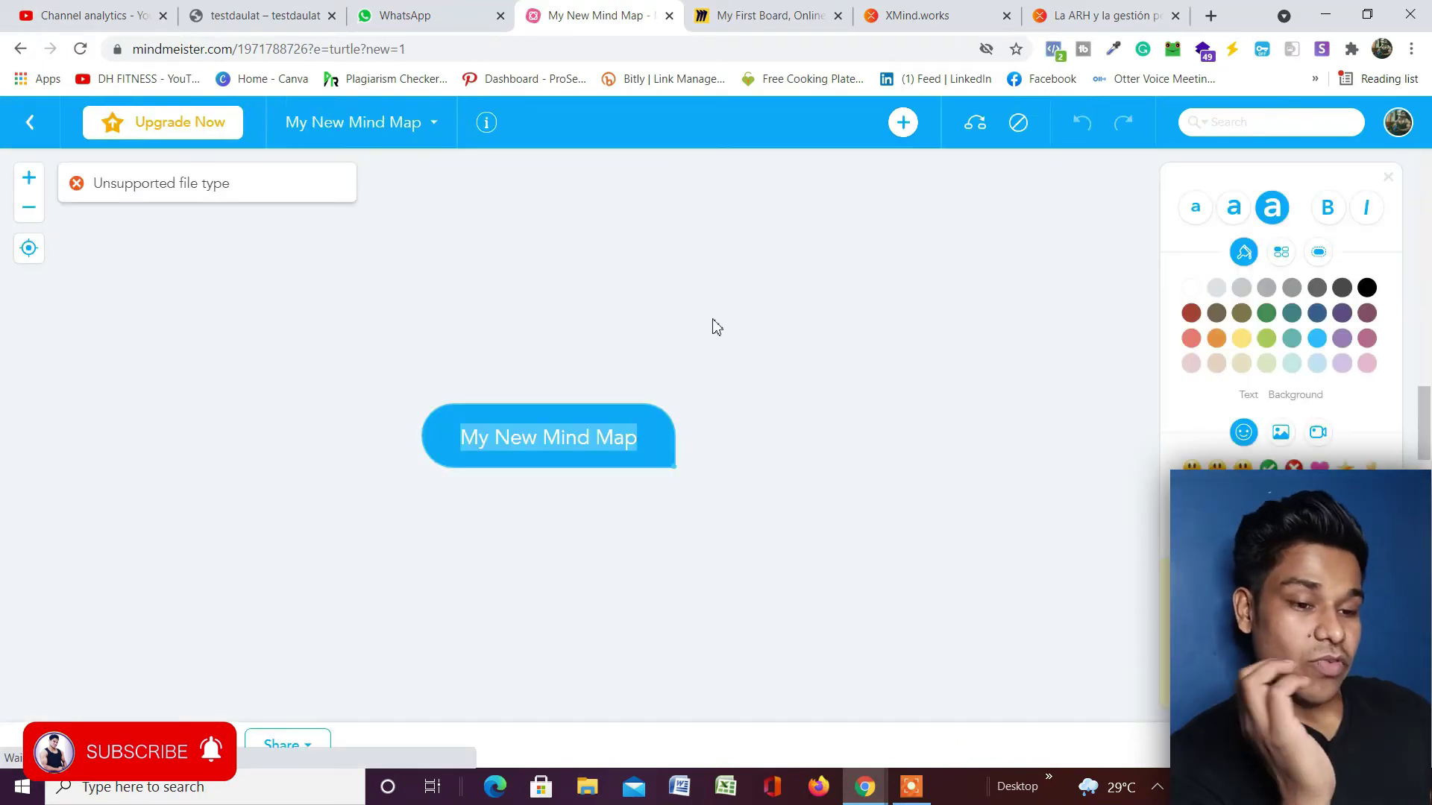
# Move the root topic left and rename it to the person's name followed by 'Website'.
pyautogui.click(579, 417)
pyautogui.moveTo(447, 427); pyautogui.dragTo(96, 368)
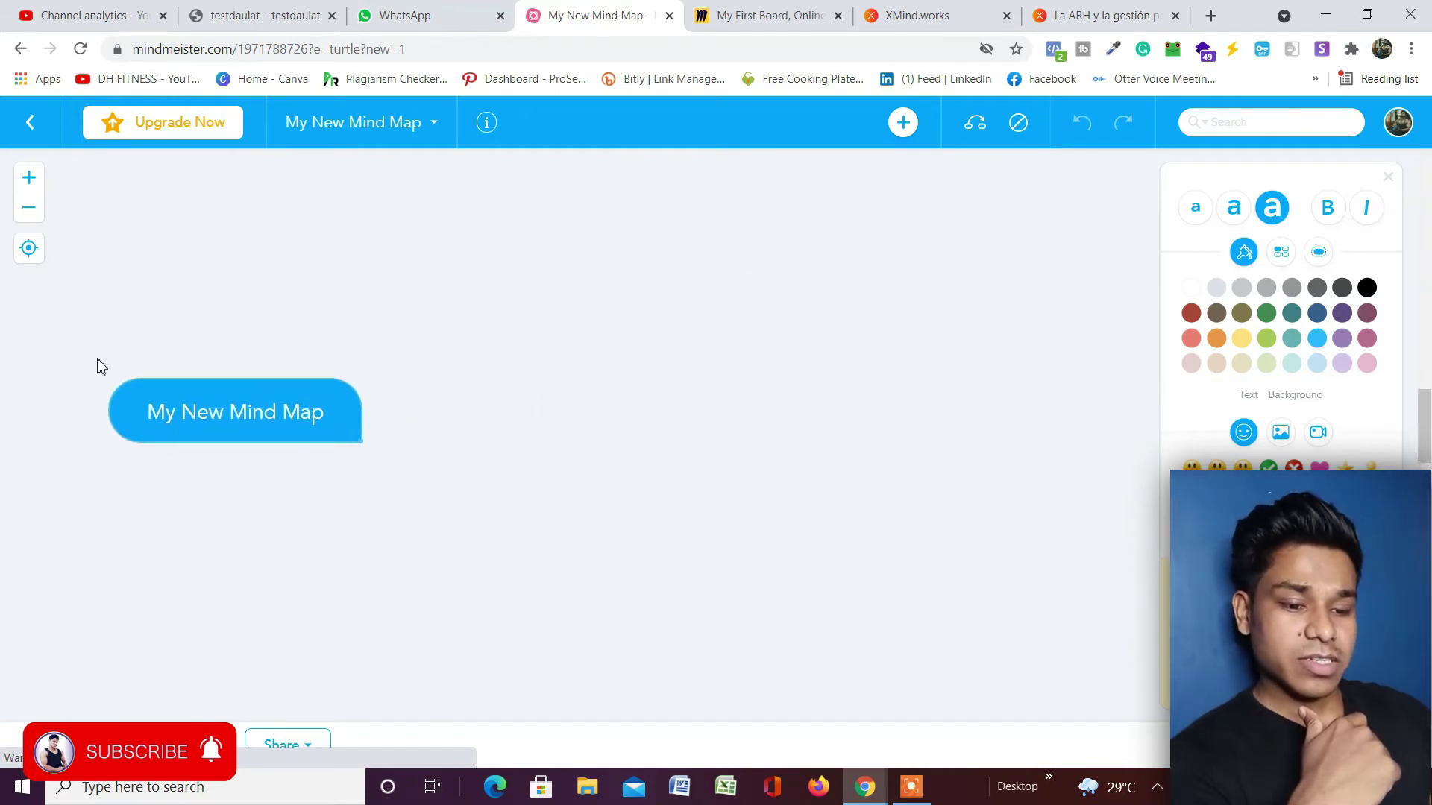
pyautogui.click(276, 409)
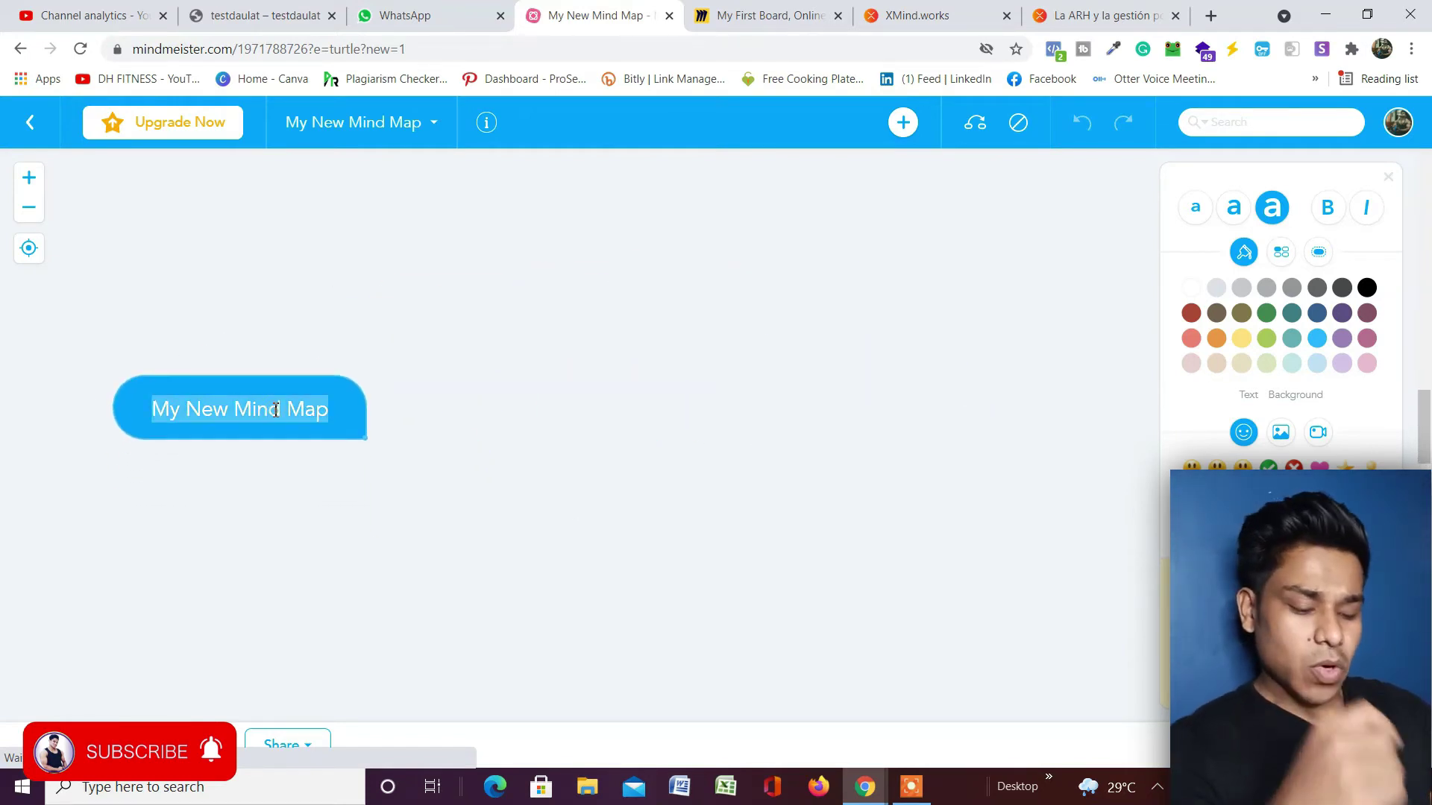
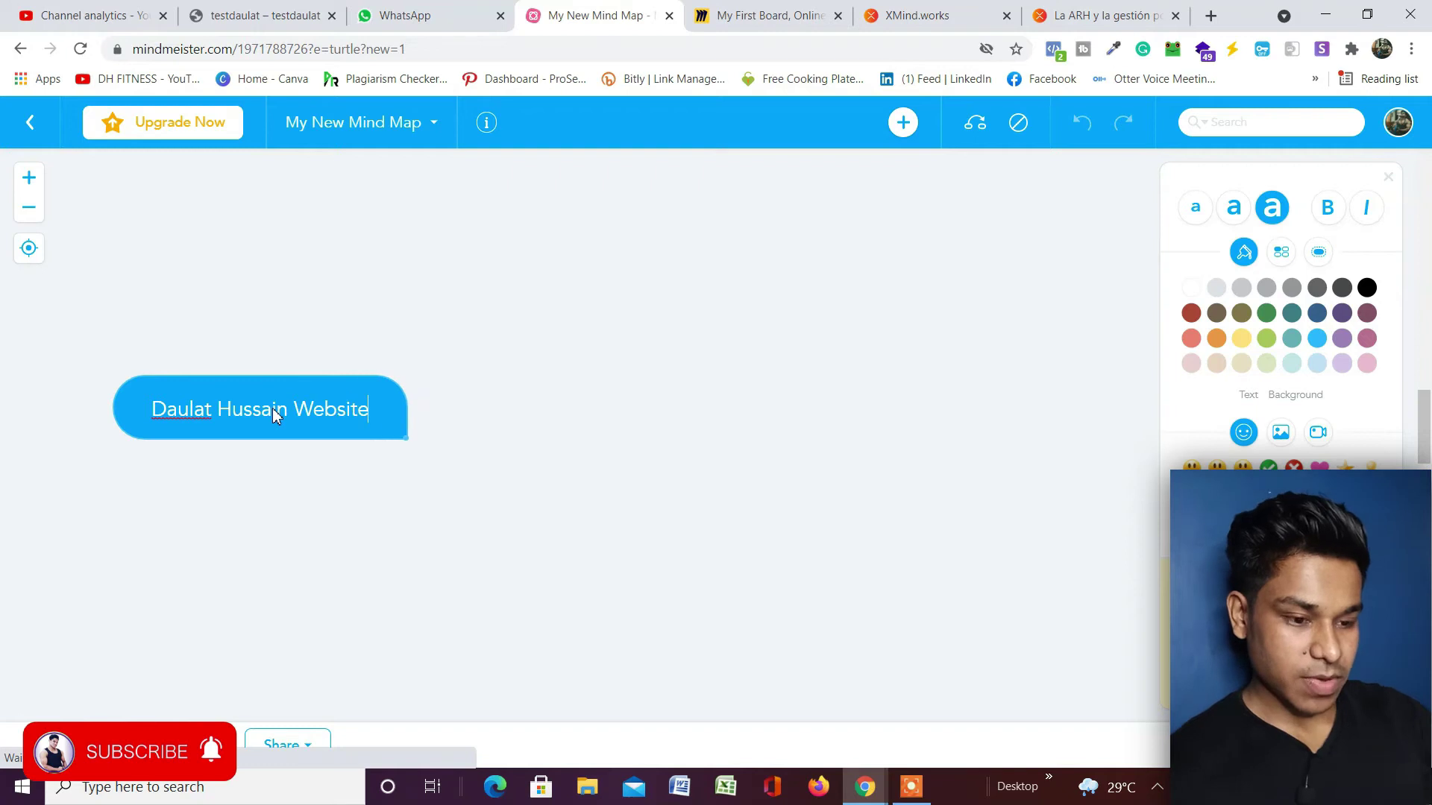
pyautogui.press('Return')
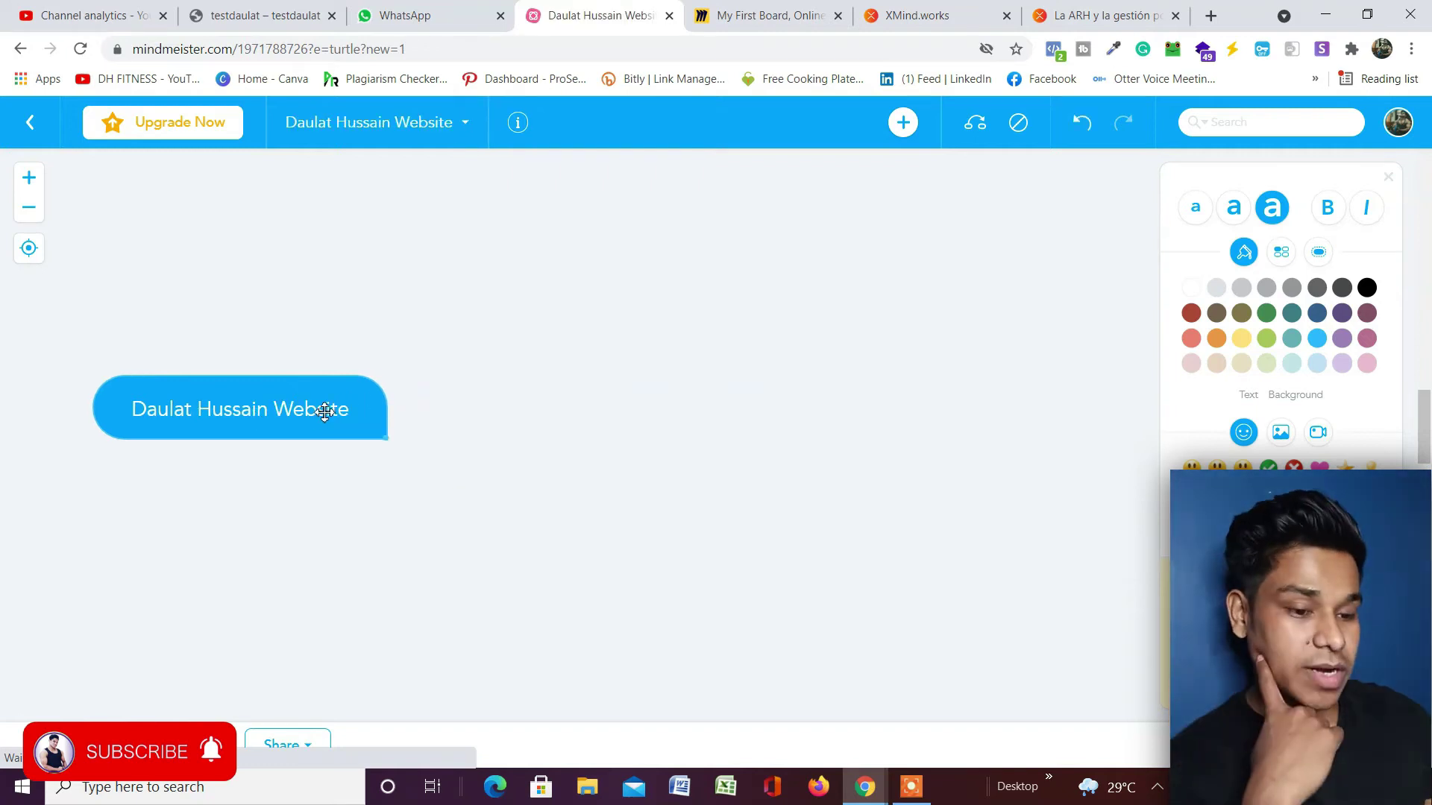
pyautogui.doubleClick(321, 409)
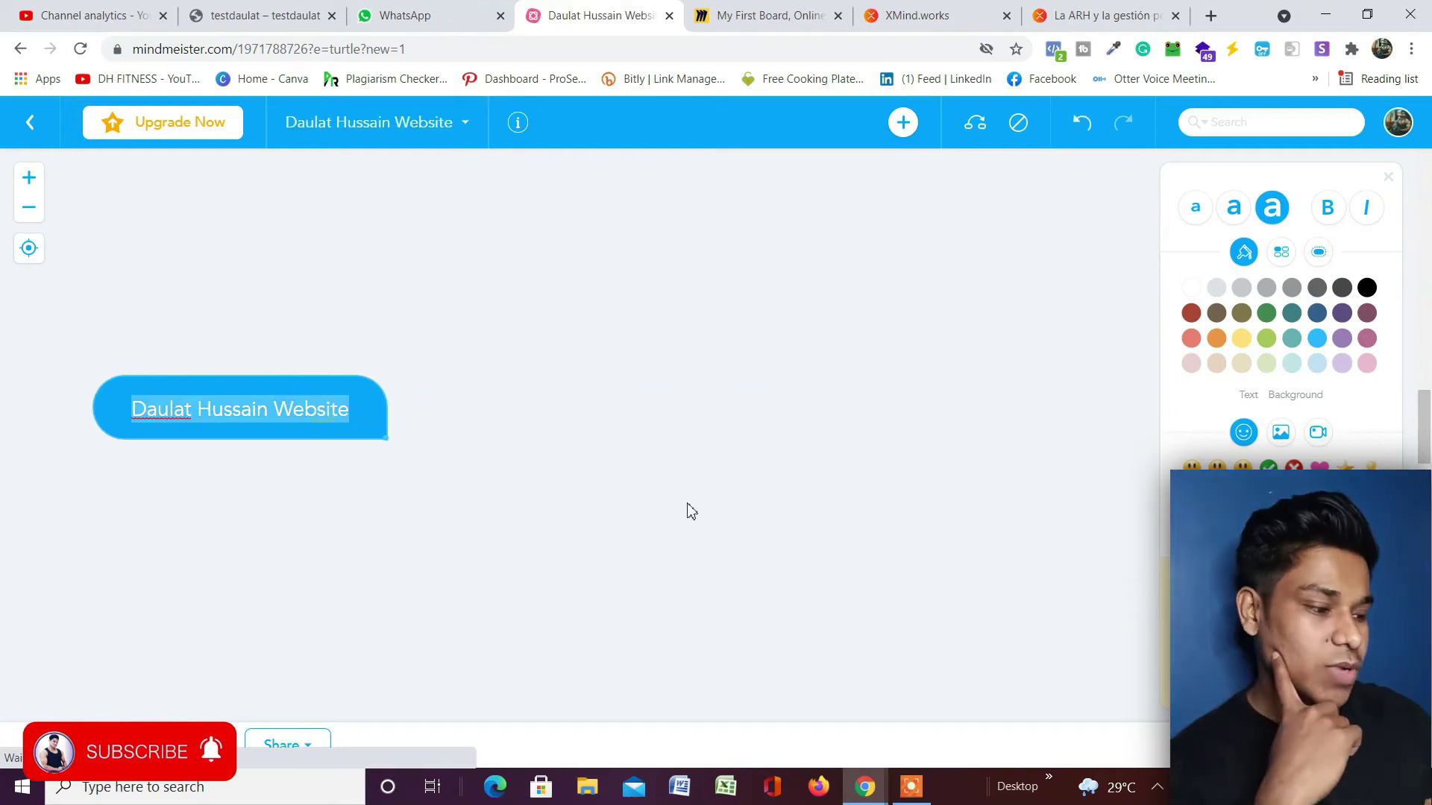
# Give the central topic the address-book image and add a new child branch.
pyautogui.click(1281, 433)
pyautogui.click(1230, 478)
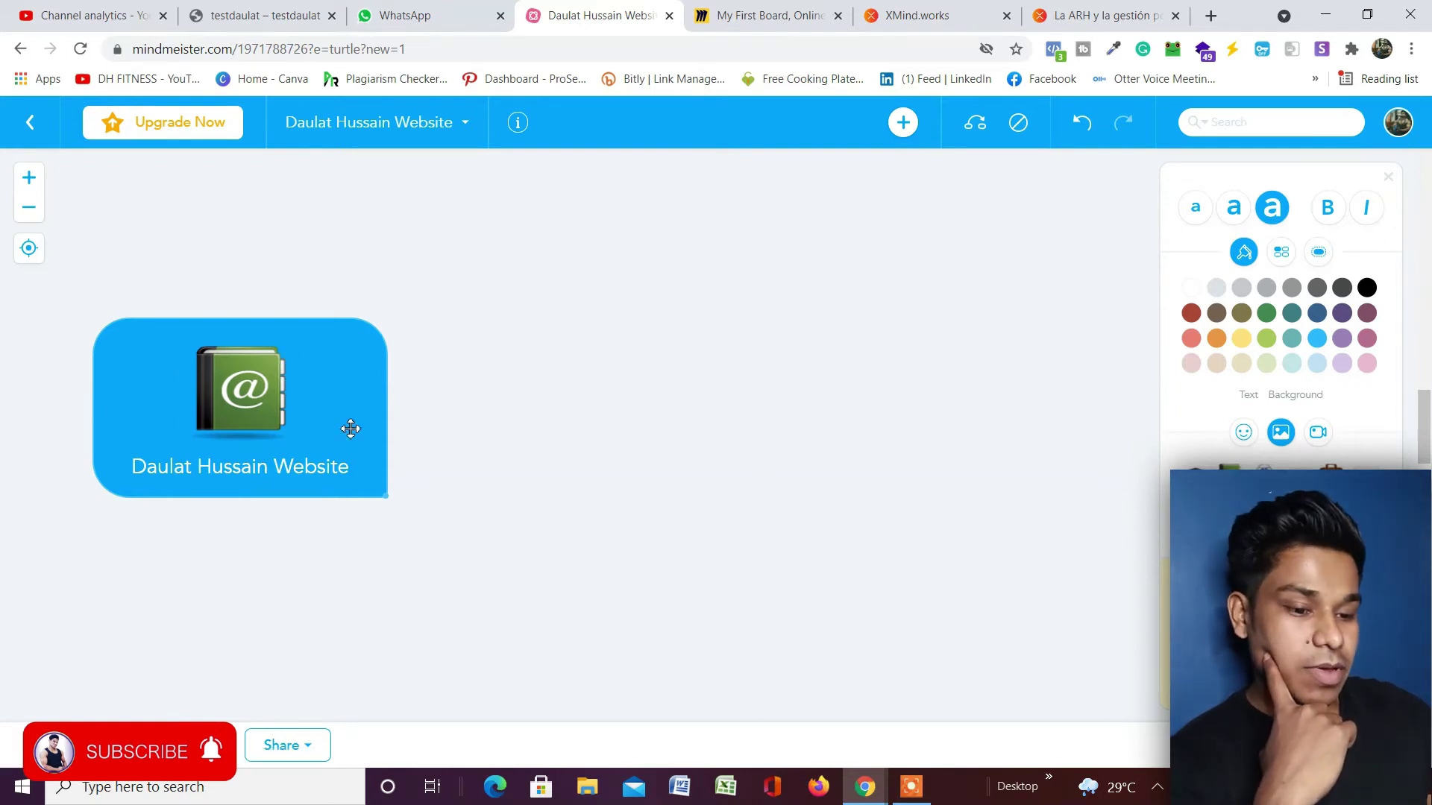
pyautogui.moveTo(349, 428); pyautogui.dragTo(371, 402)
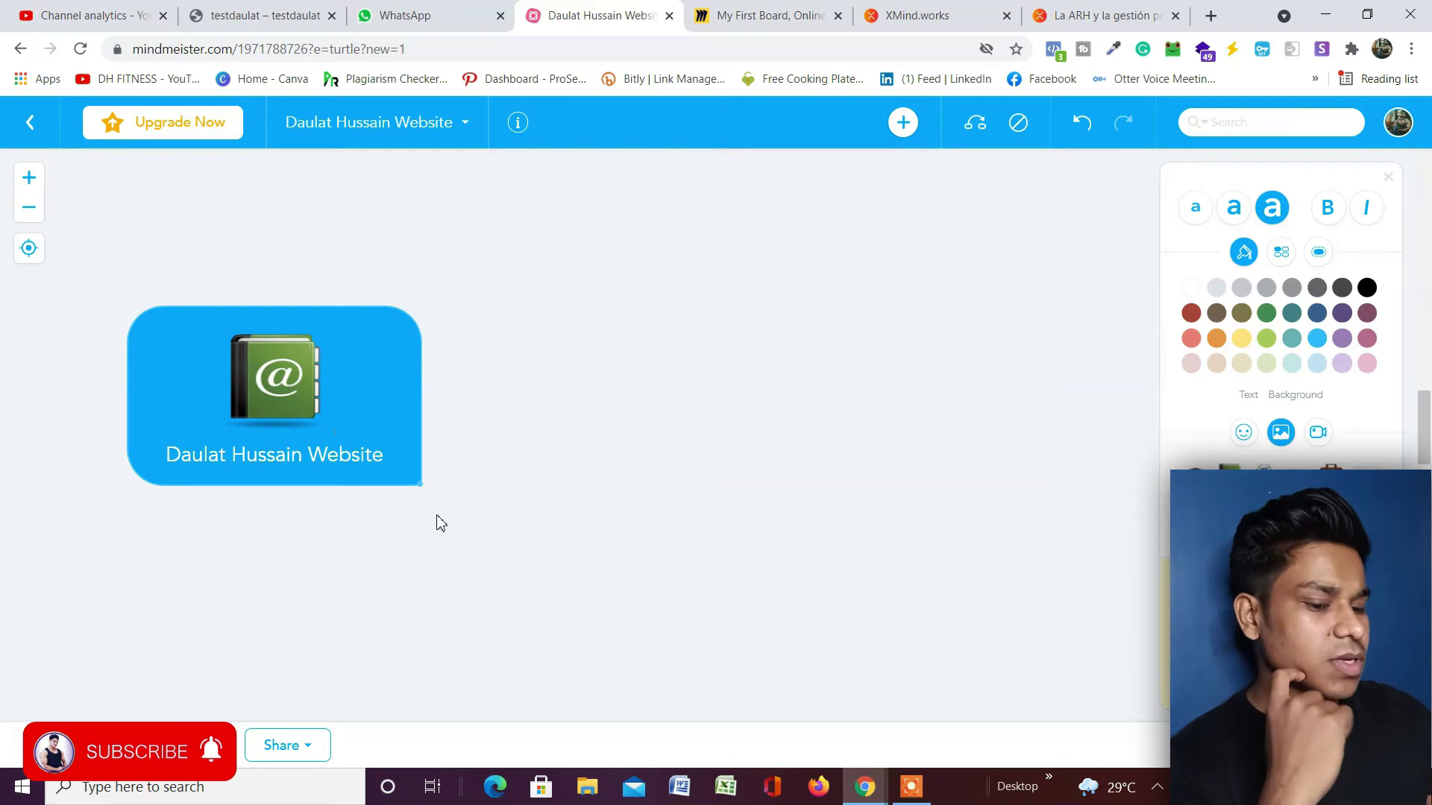
pyautogui.doubleClick(409, 465)
pyautogui.click(903, 123)
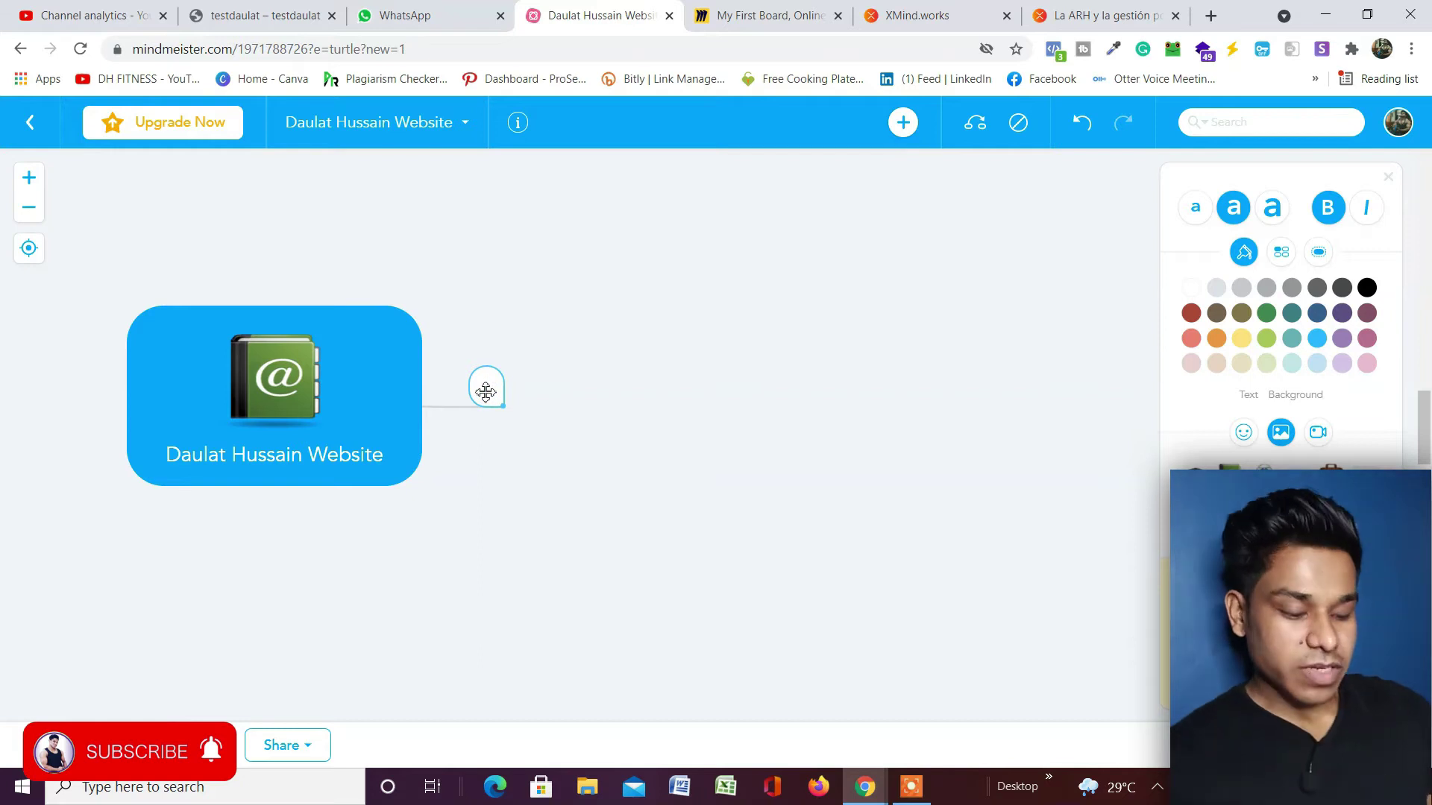
# Add four branches: Home, 'About' plus the first name, the surname, and Website.
pyautogui.write('Home')
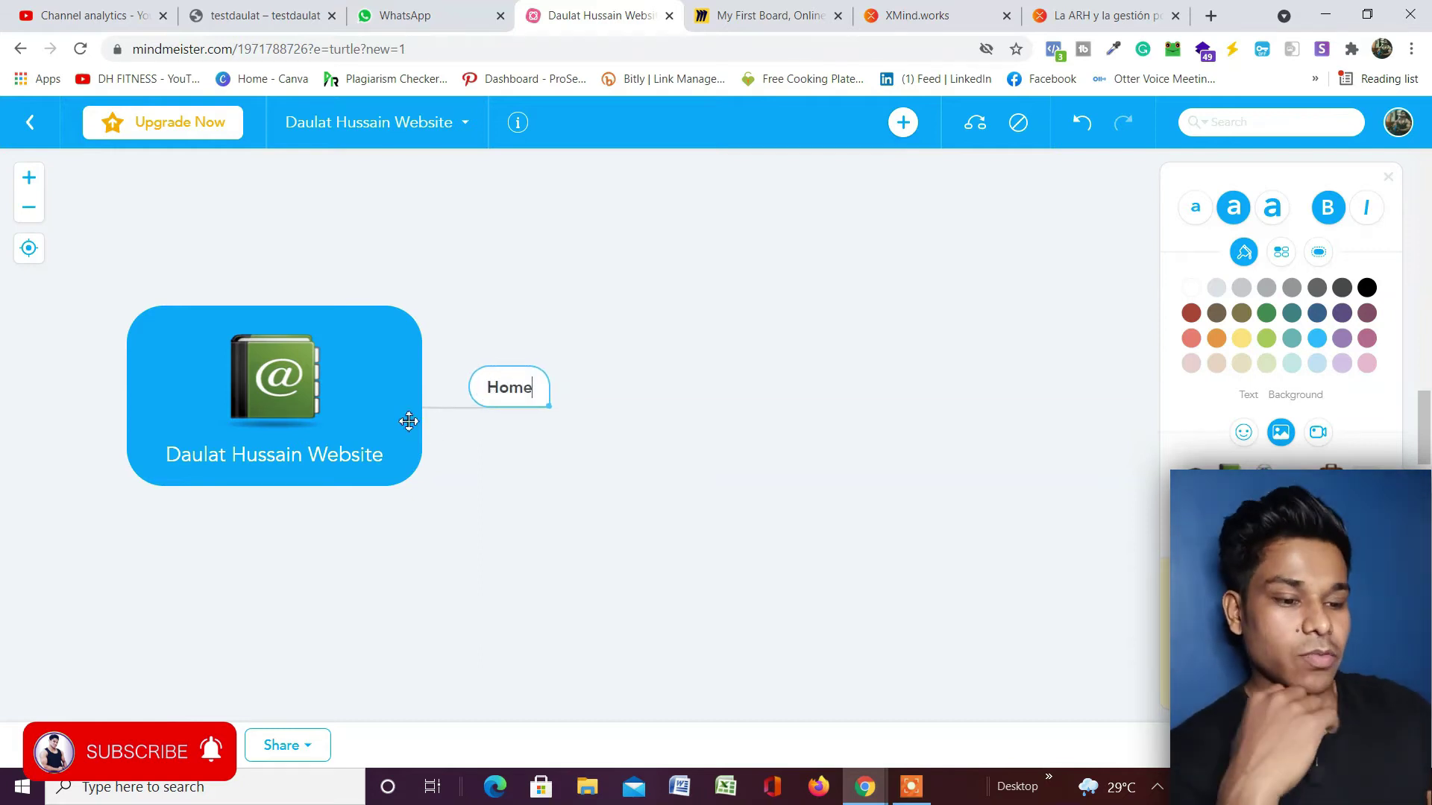
pyautogui.click(369, 446)
pyautogui.click(904, 123)
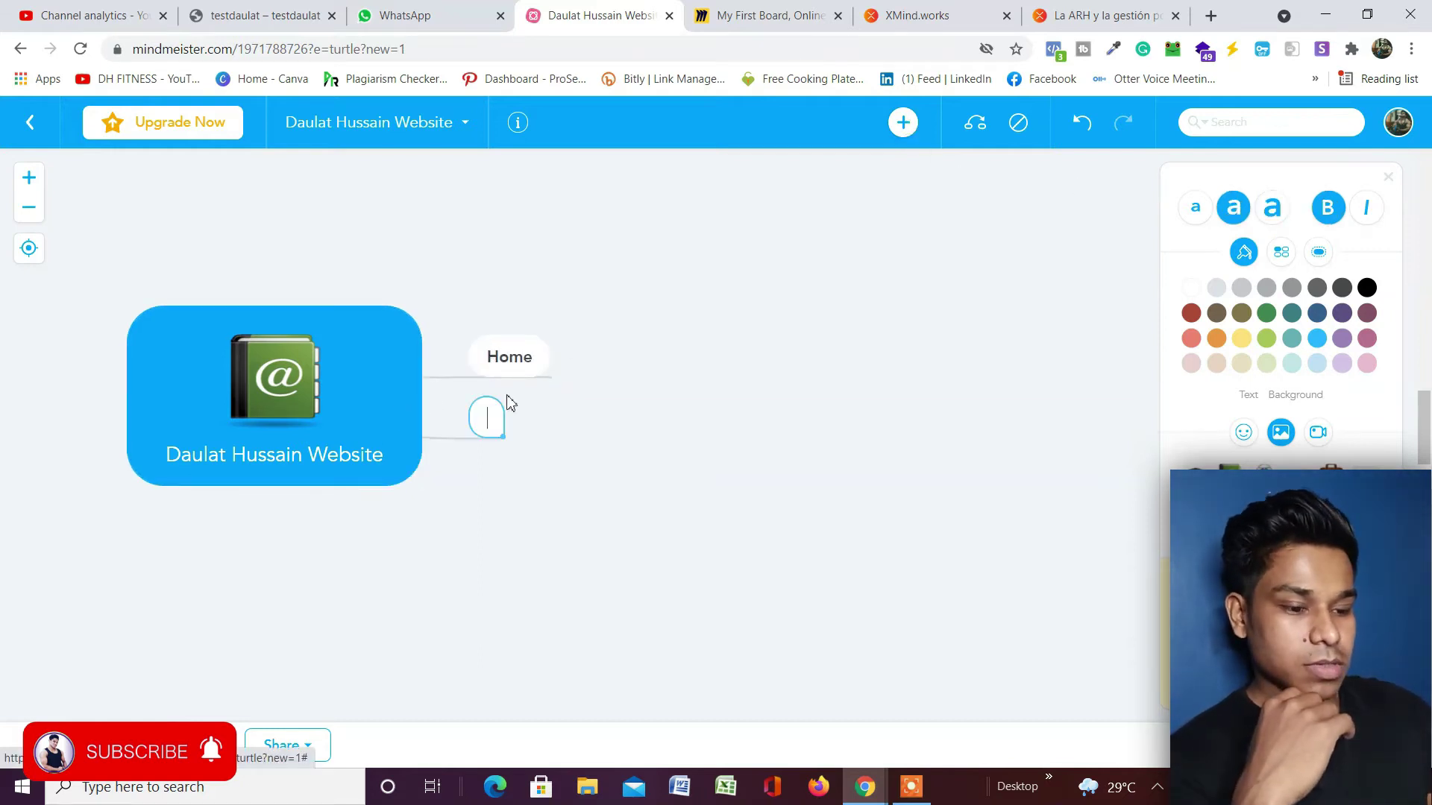
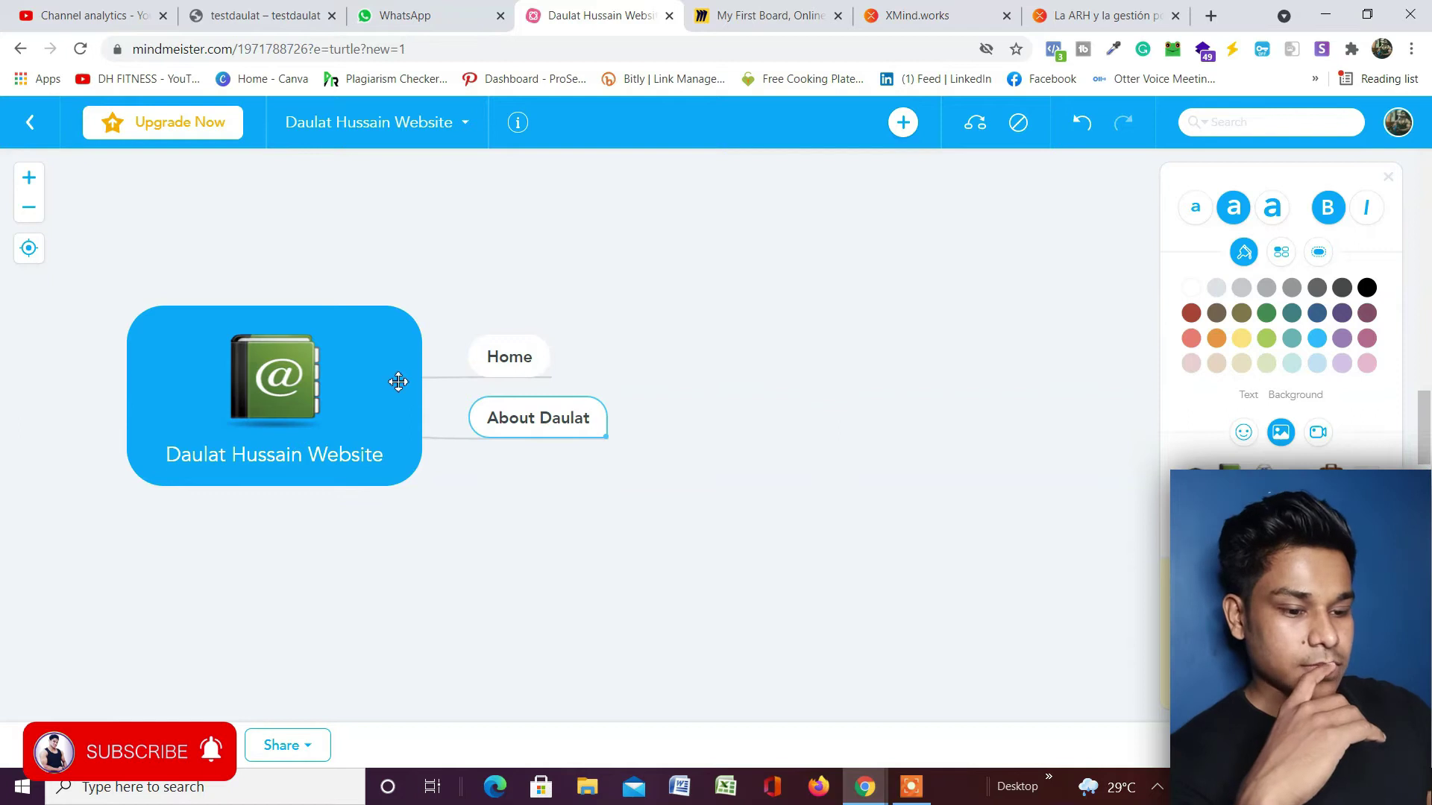
pyautogui.click(394, 380)
pyautogui.click(910, 120)
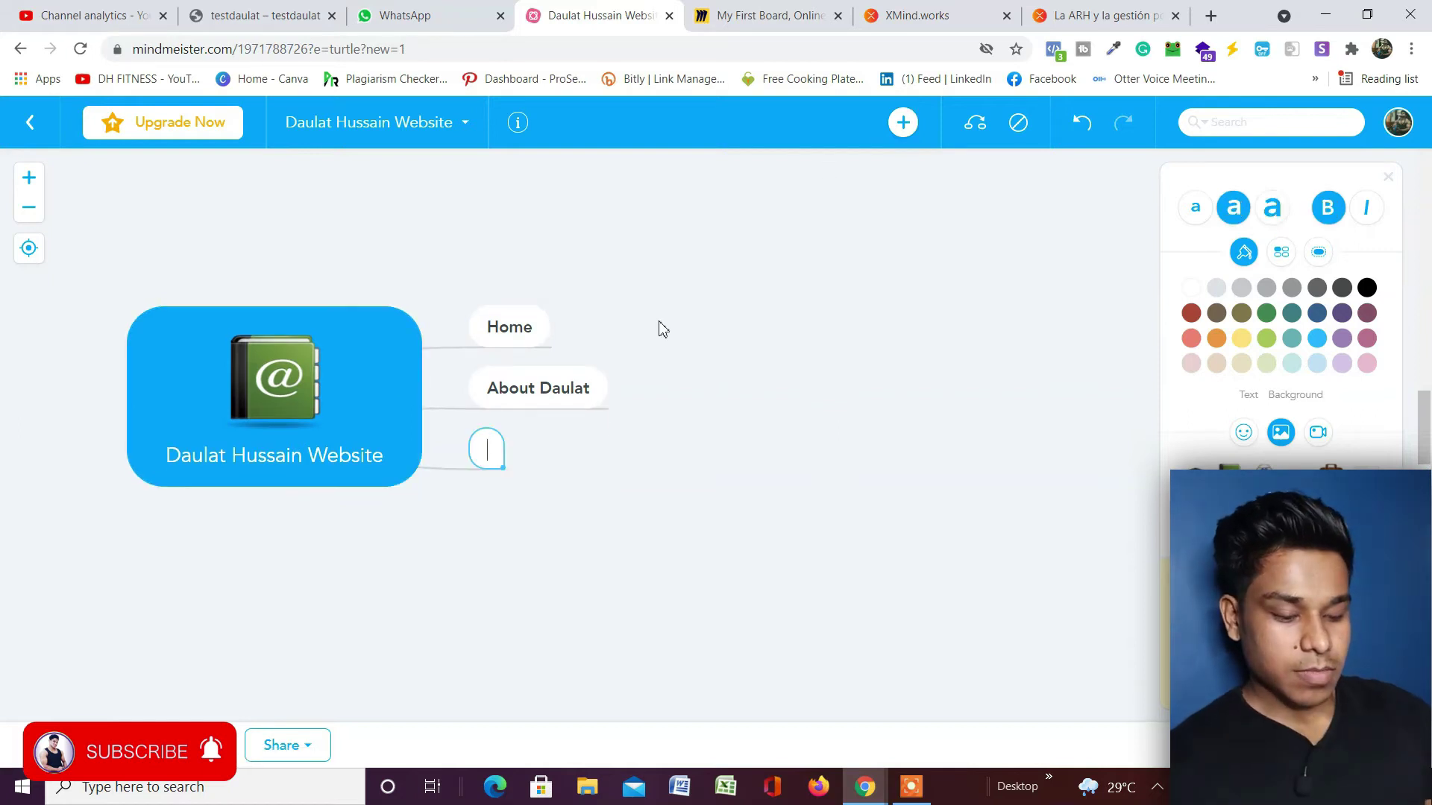
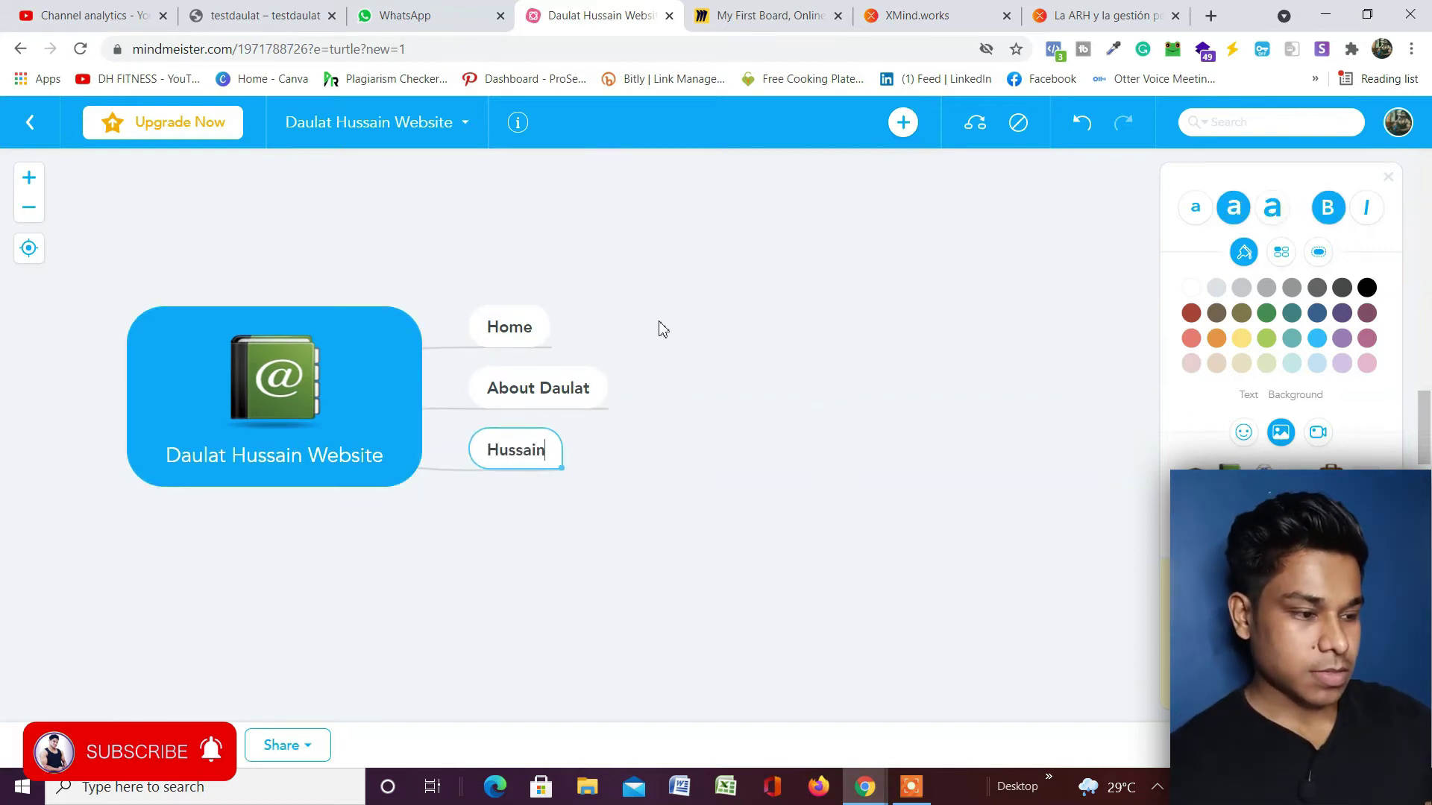
pyautogui.click(377, 473)
pyautogui.click(903, 123)
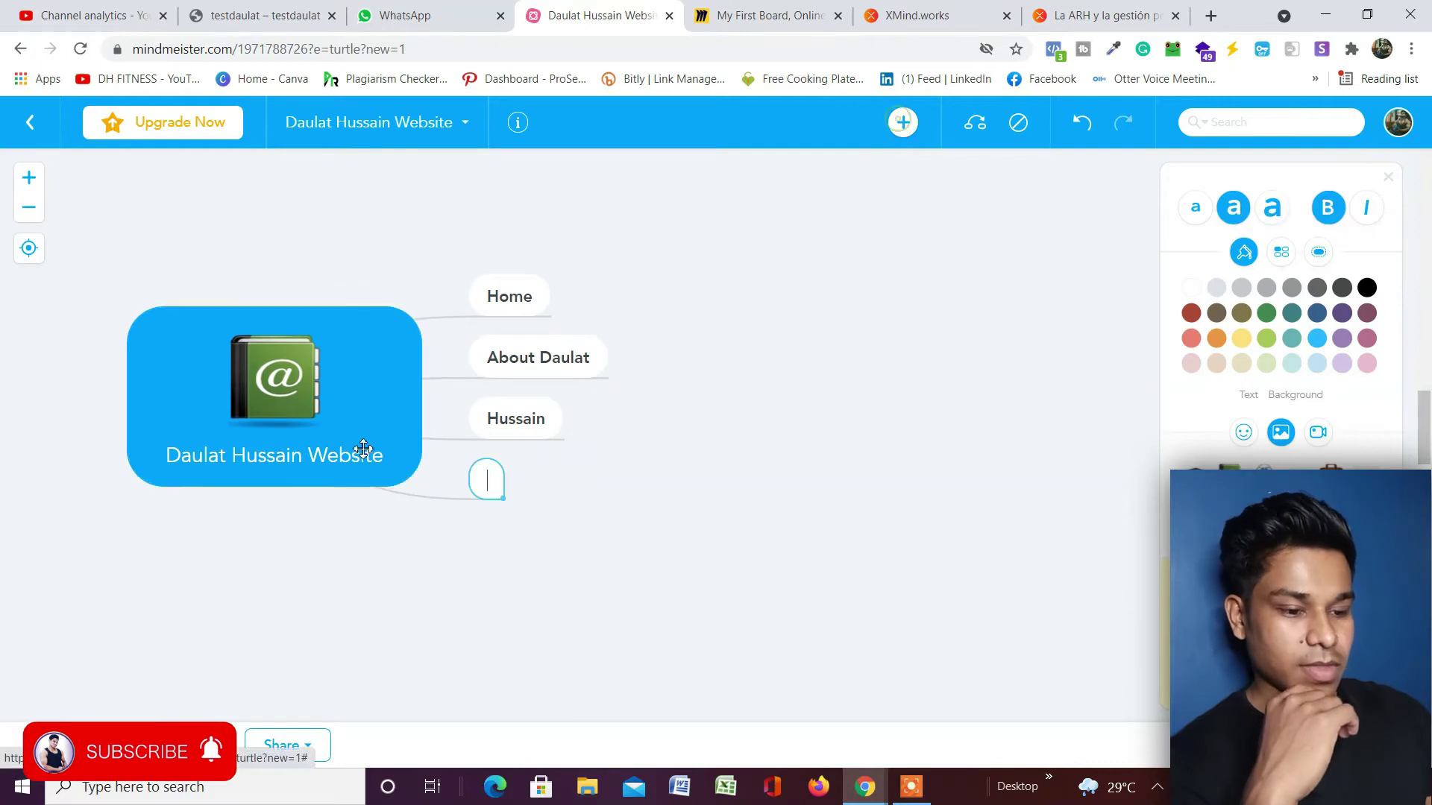
pyautogui.write('Website')
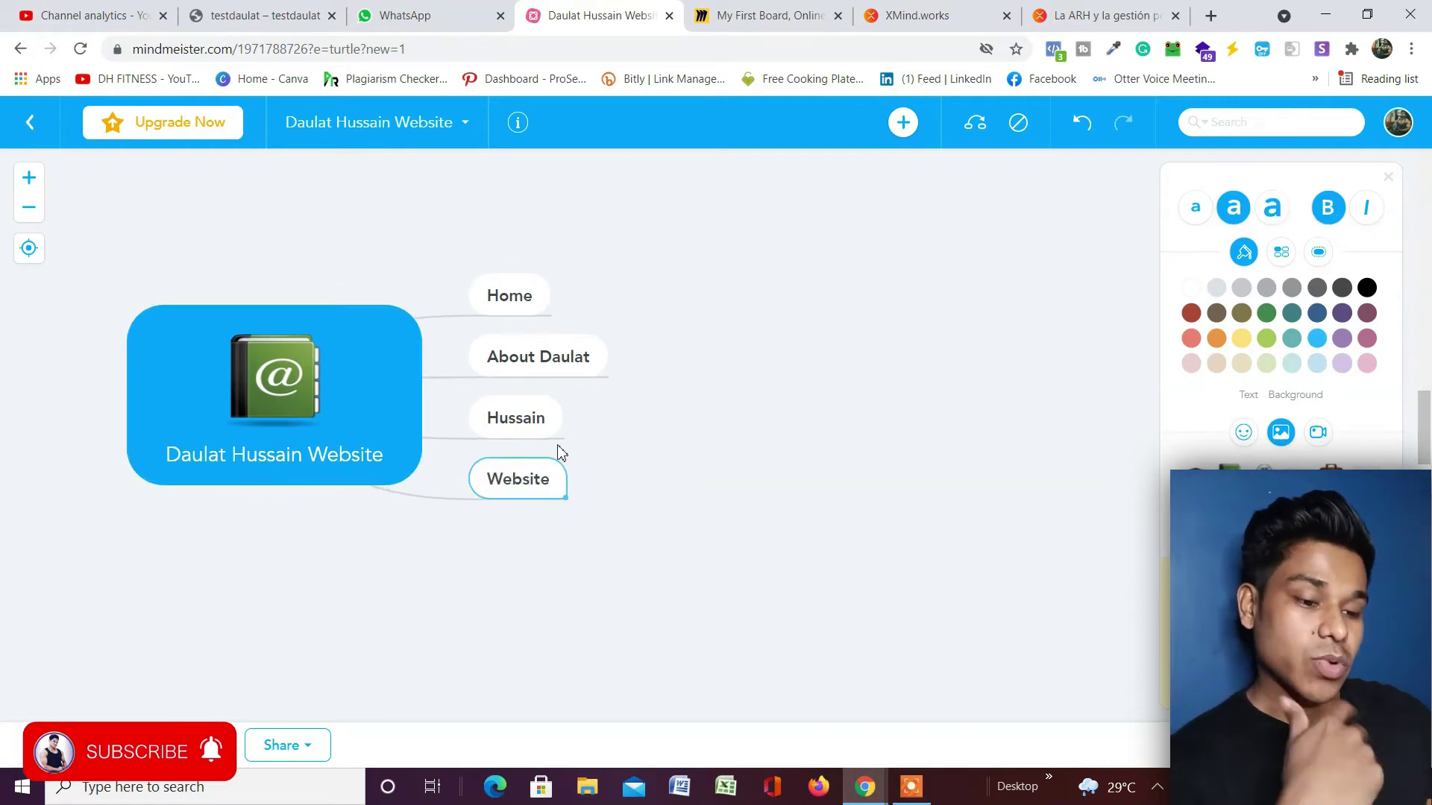
pyautogui.click(589, 352)
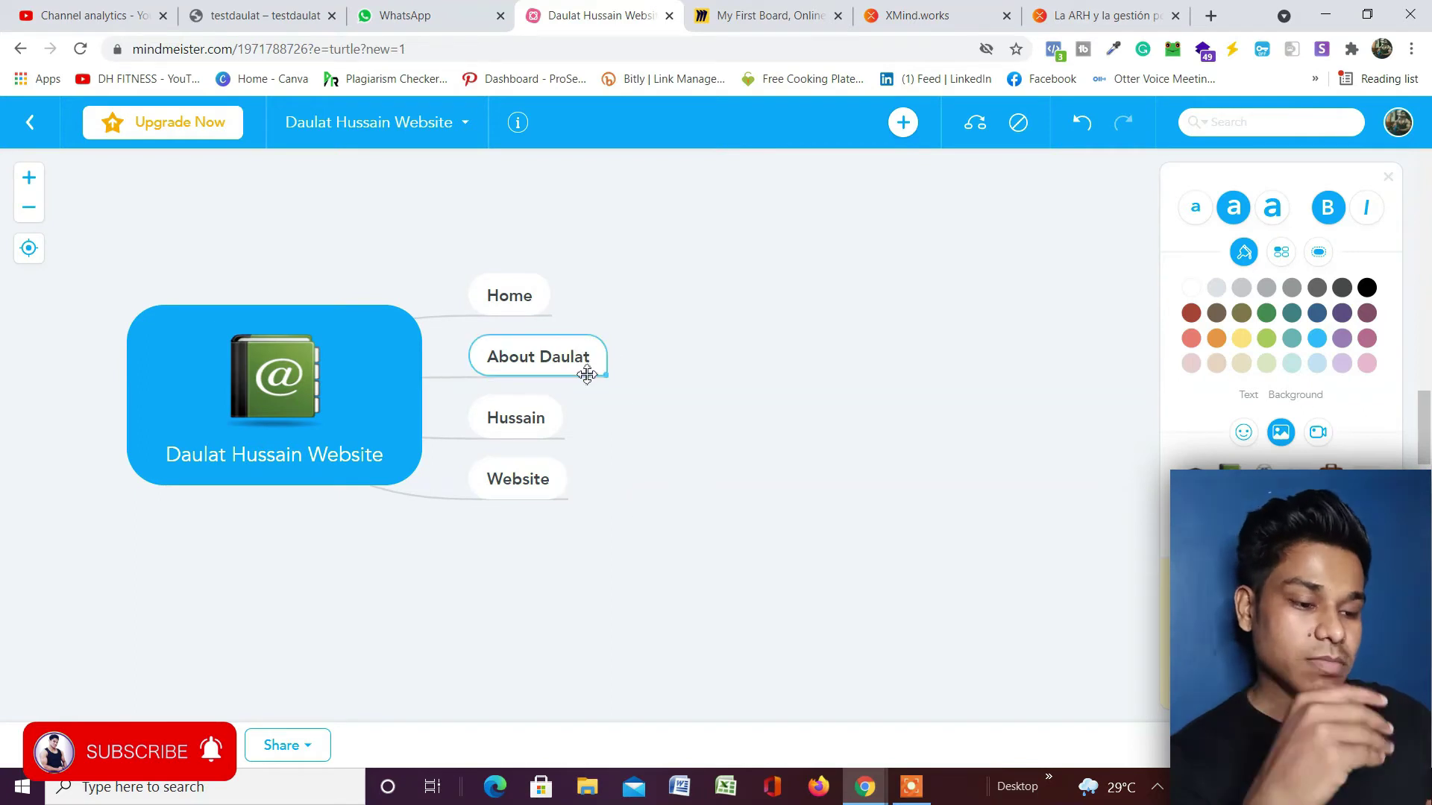
# Add subtopics Good, 'Bad' plus the first name, and Heavy Driver under the About topic.
pyautogui.doubleClick(601, 356)
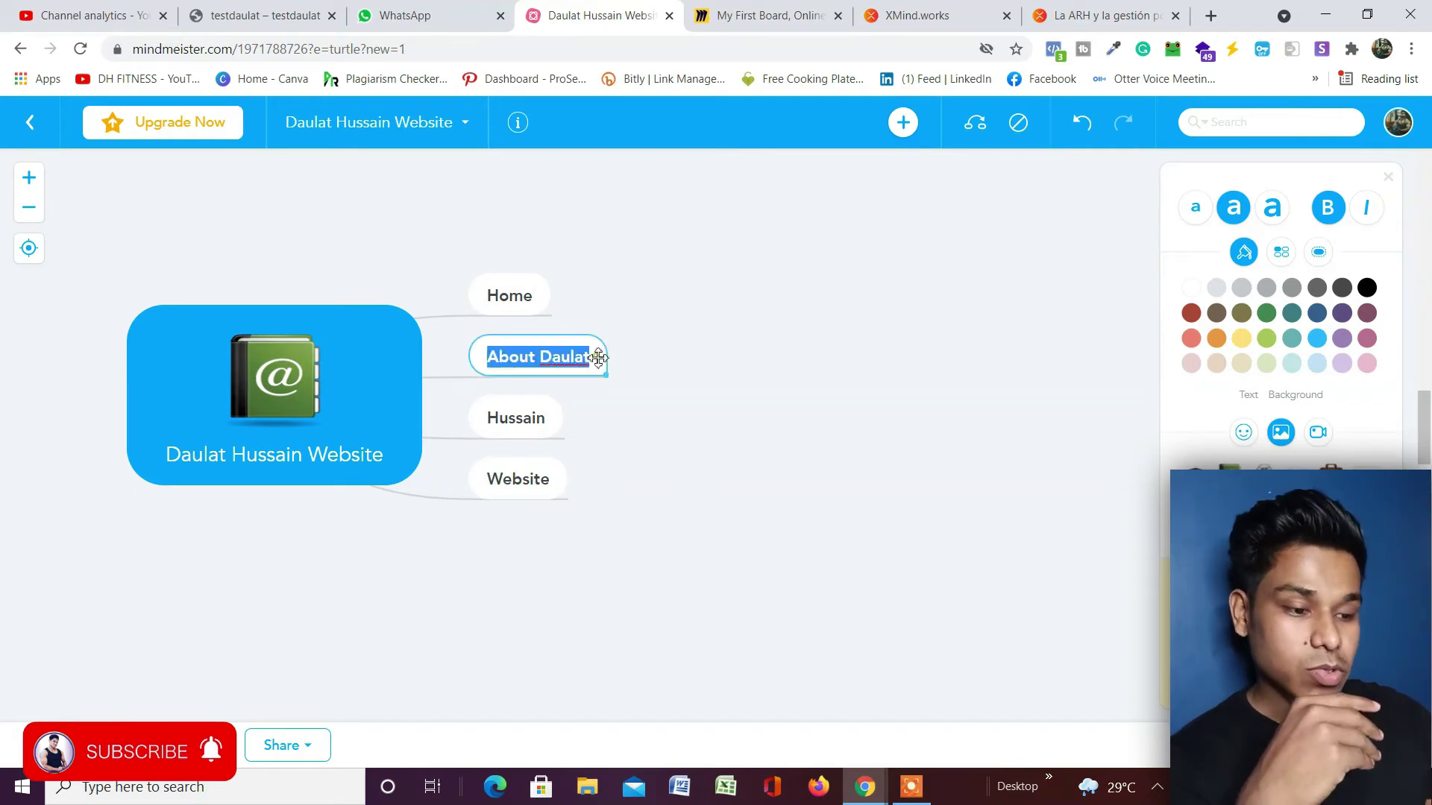
pyautogui.click(903, 122)
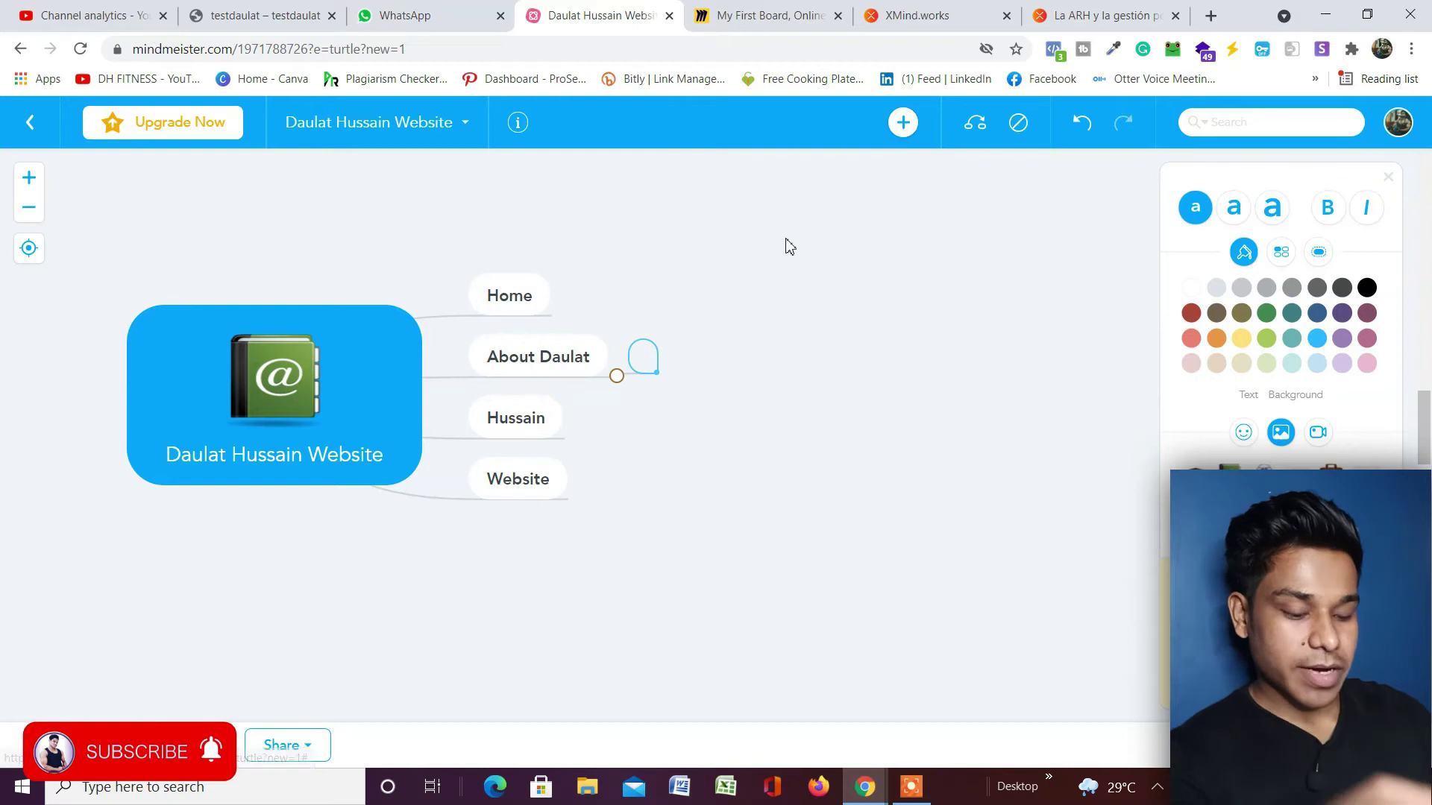
pyautogui.write('Goo')
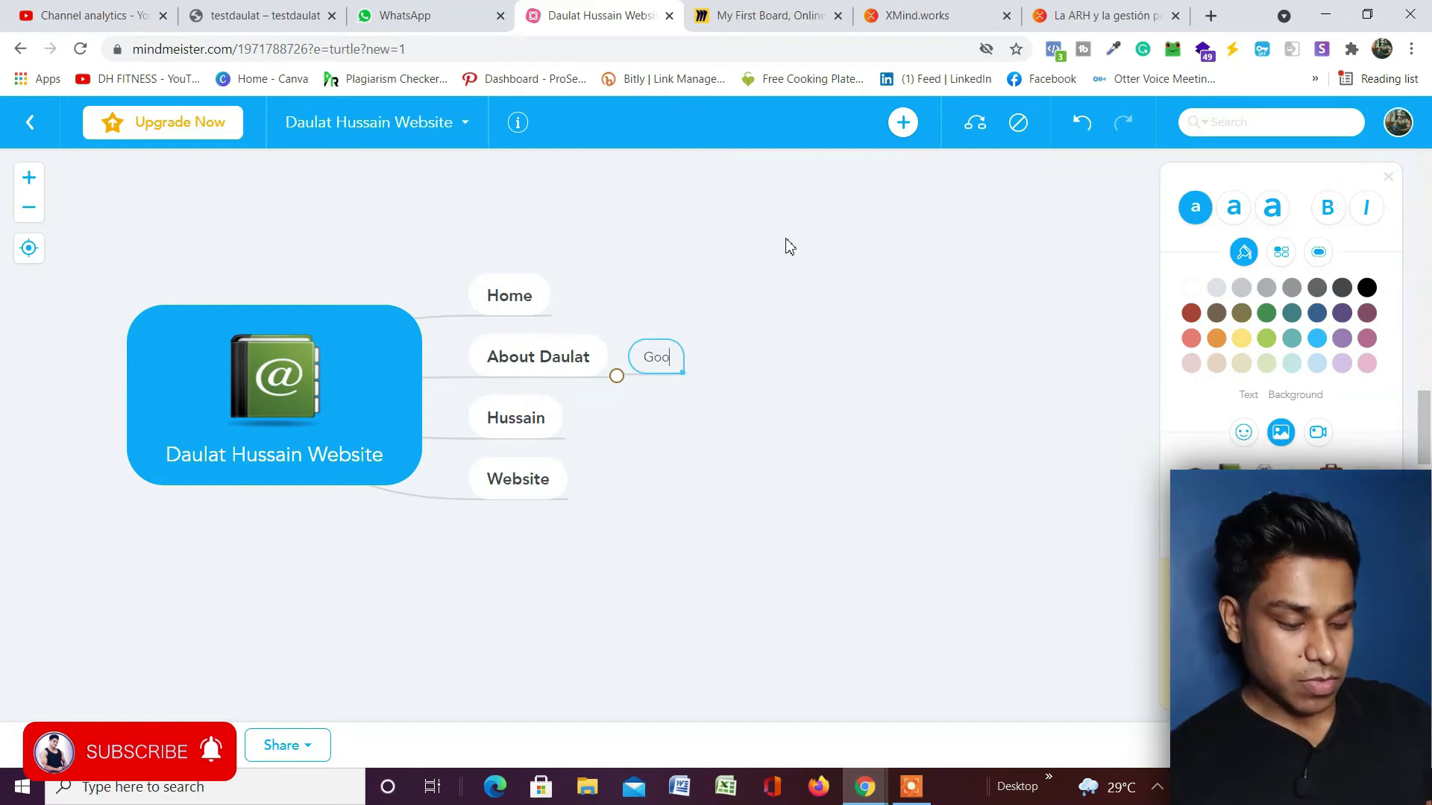
pyautogui.write('d')
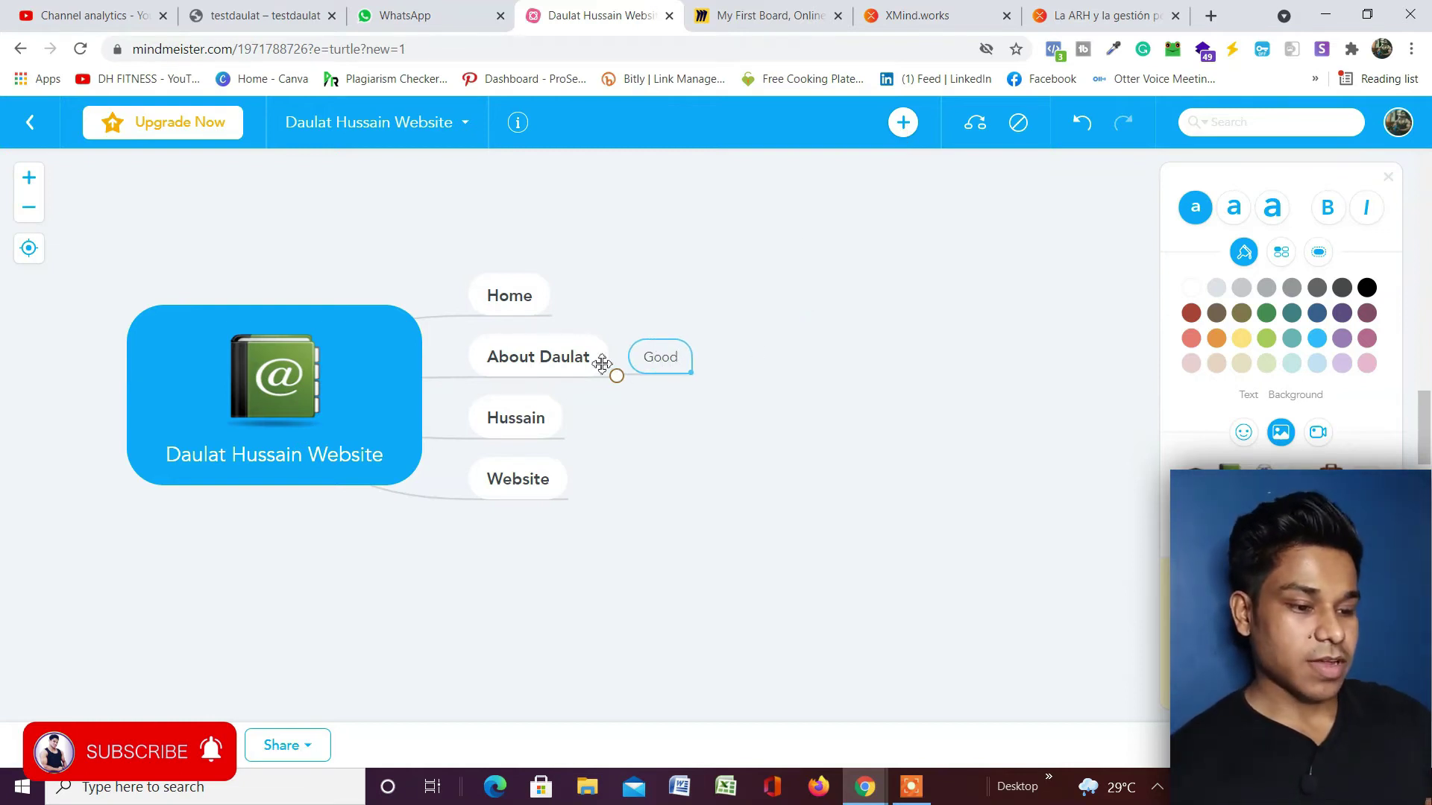
pyautogui.click(604, 361)
pyautogui.click(903, 123)
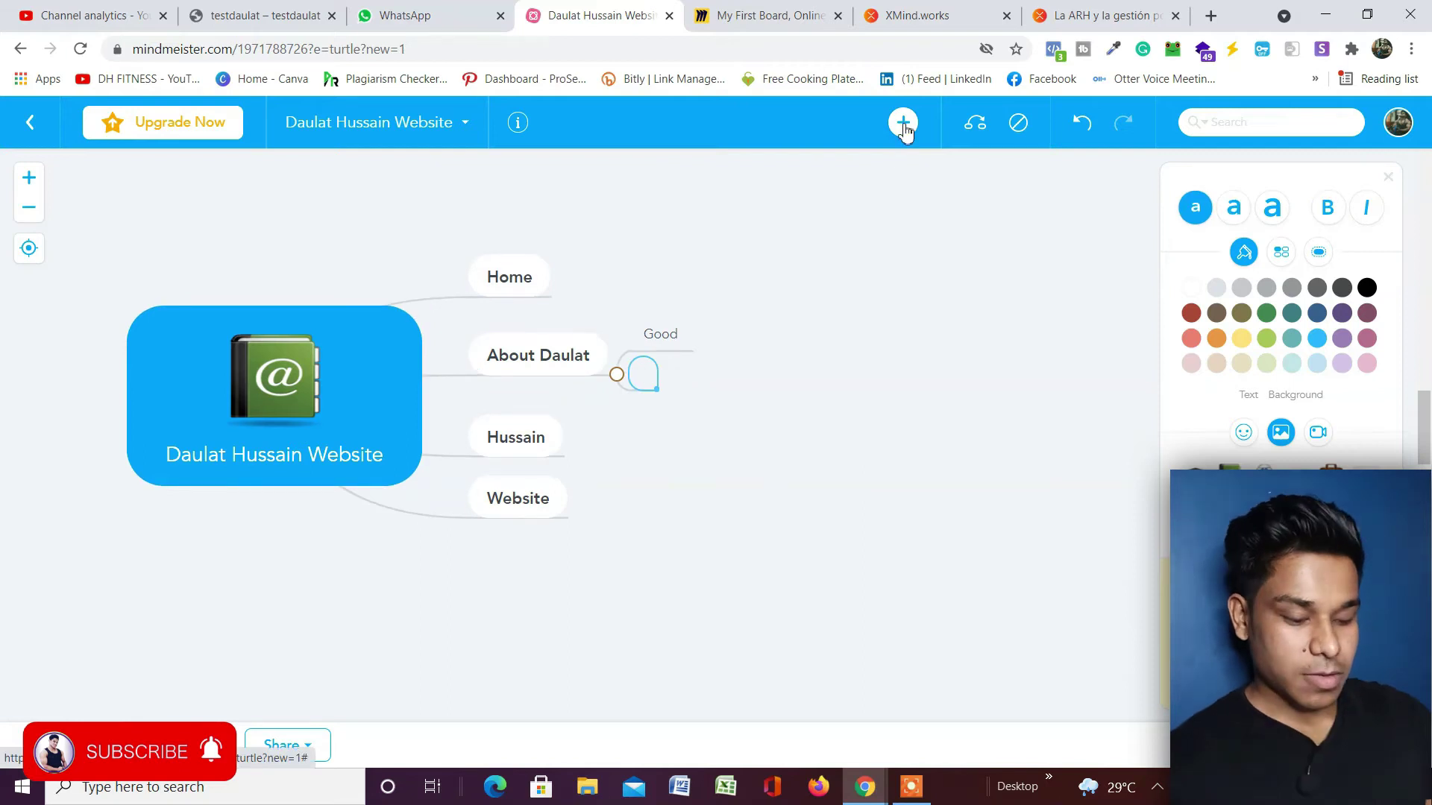
pyautogui.write('Bad Daul')
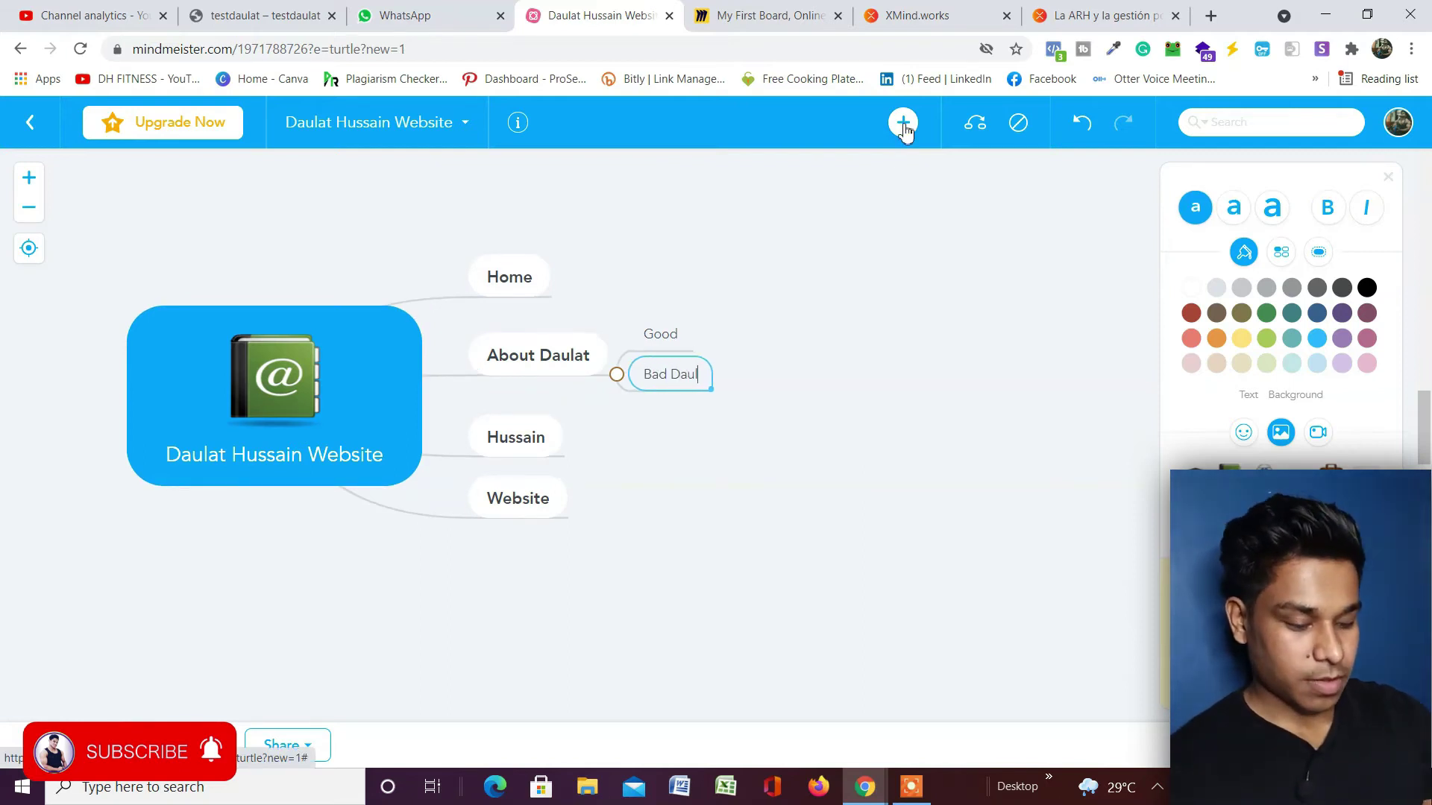
pyautogui.write('at')
pyautogui.click(560, 356)
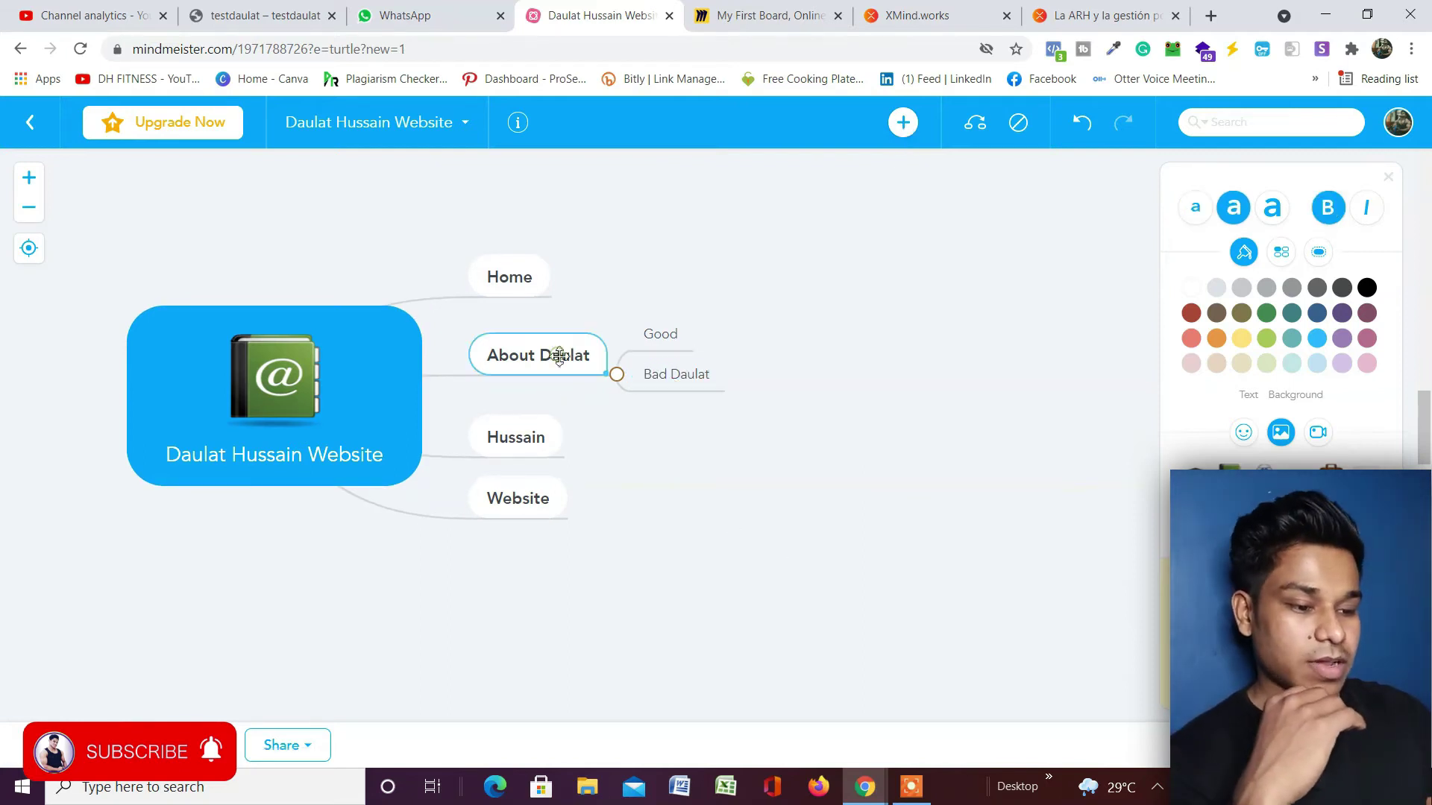
pyautogui.click(895, 132)
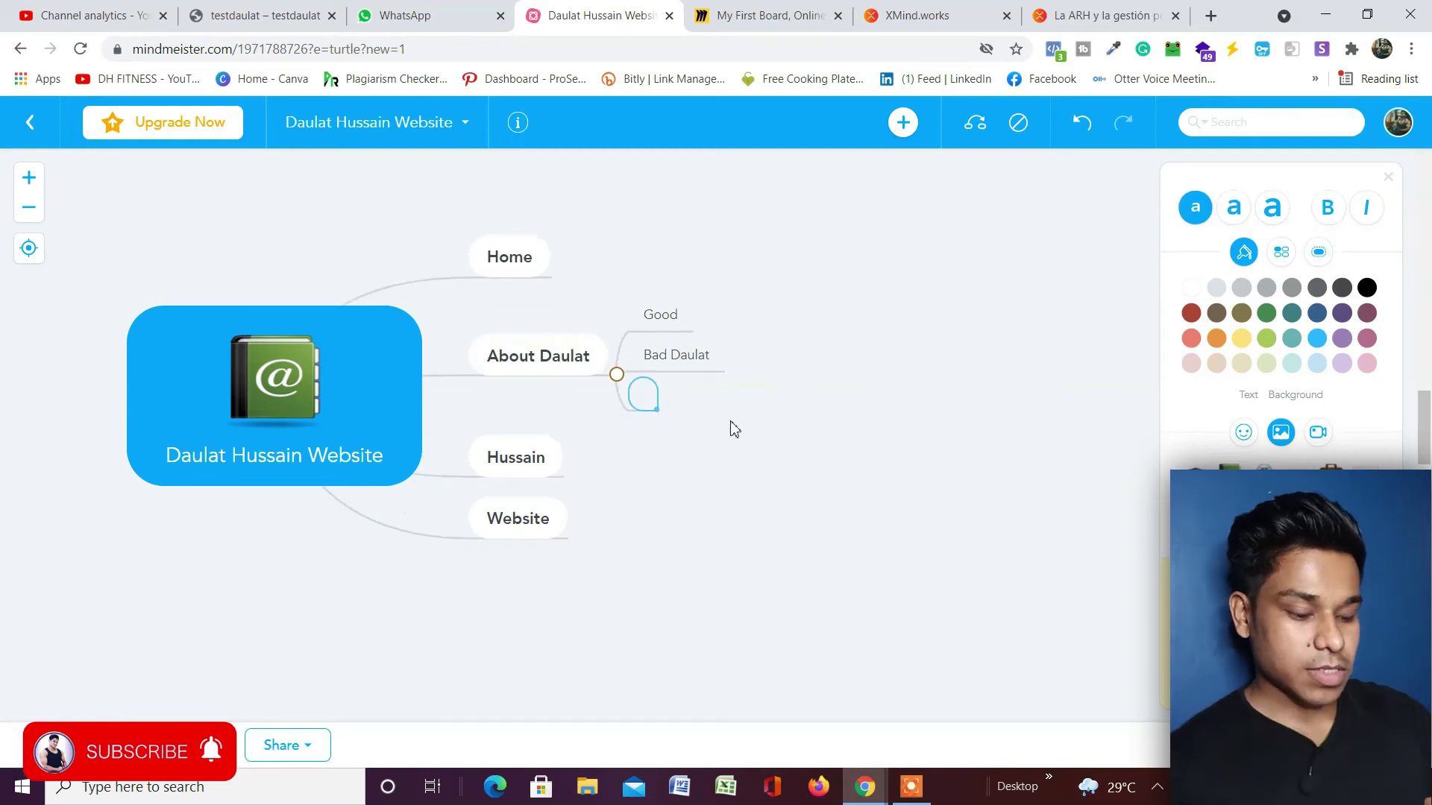
pyautogui.write('Heavy')
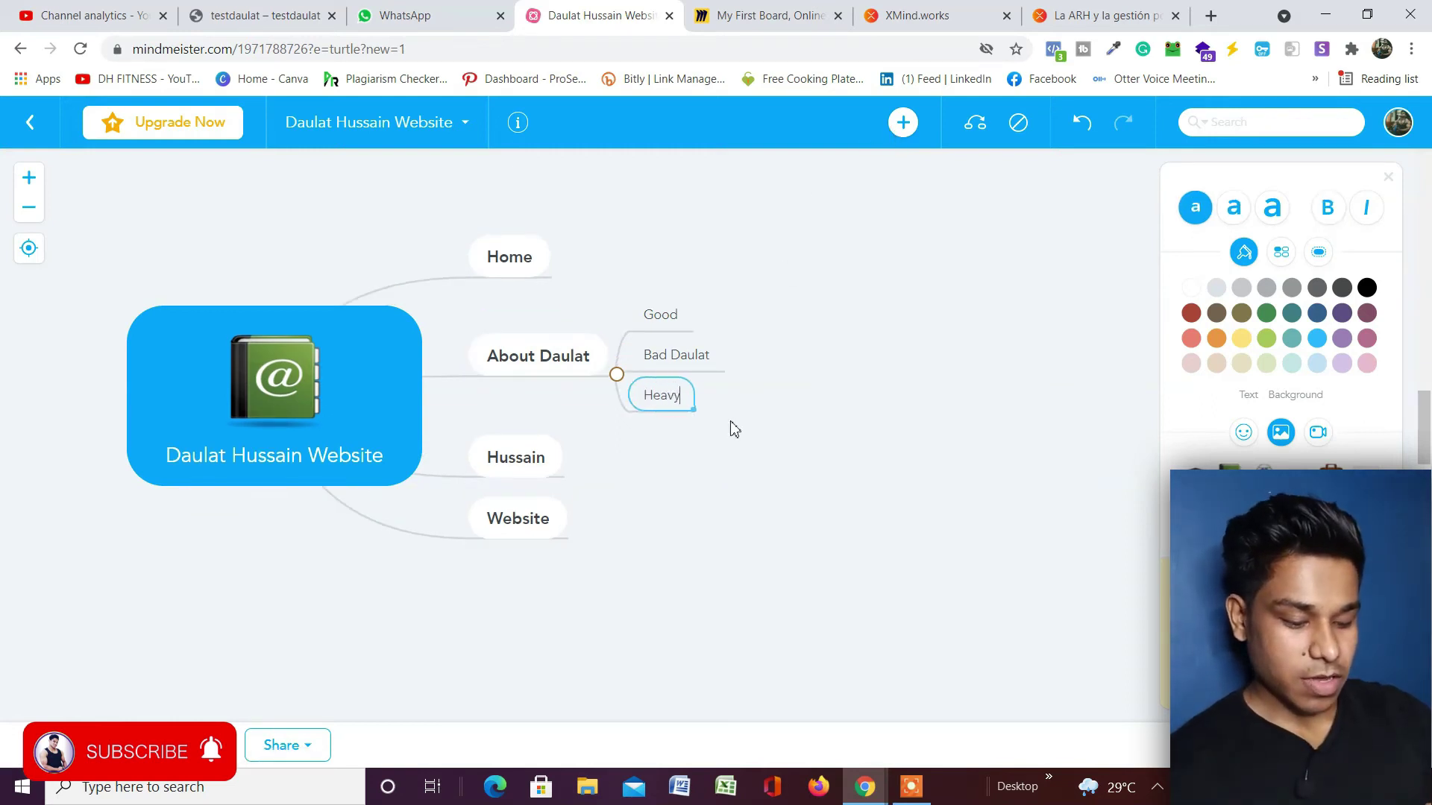
pyautogui.write(' Driver')
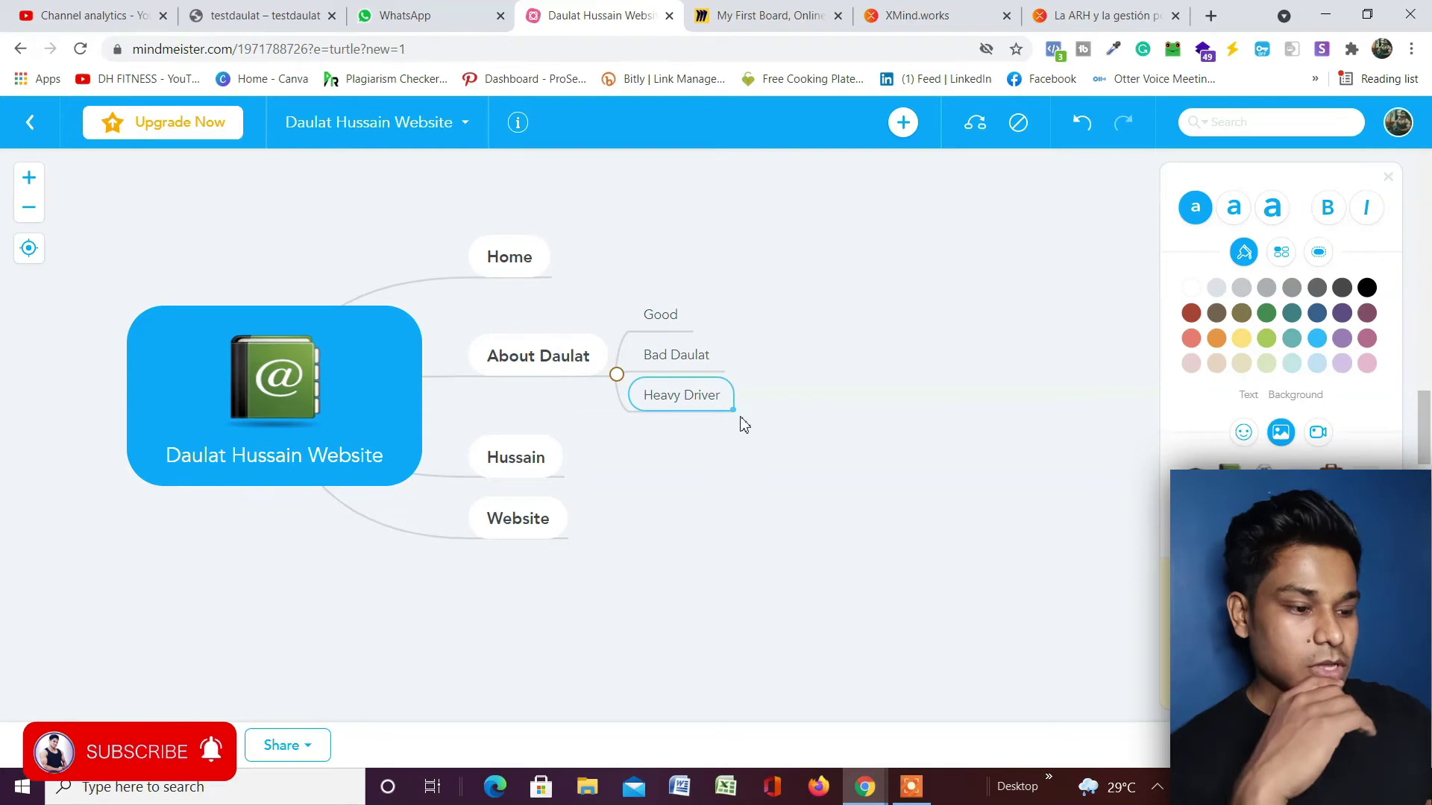
# Collapse the About topic so its three subtopics are hidden.
pyautogui.doubleClick(694, 393)
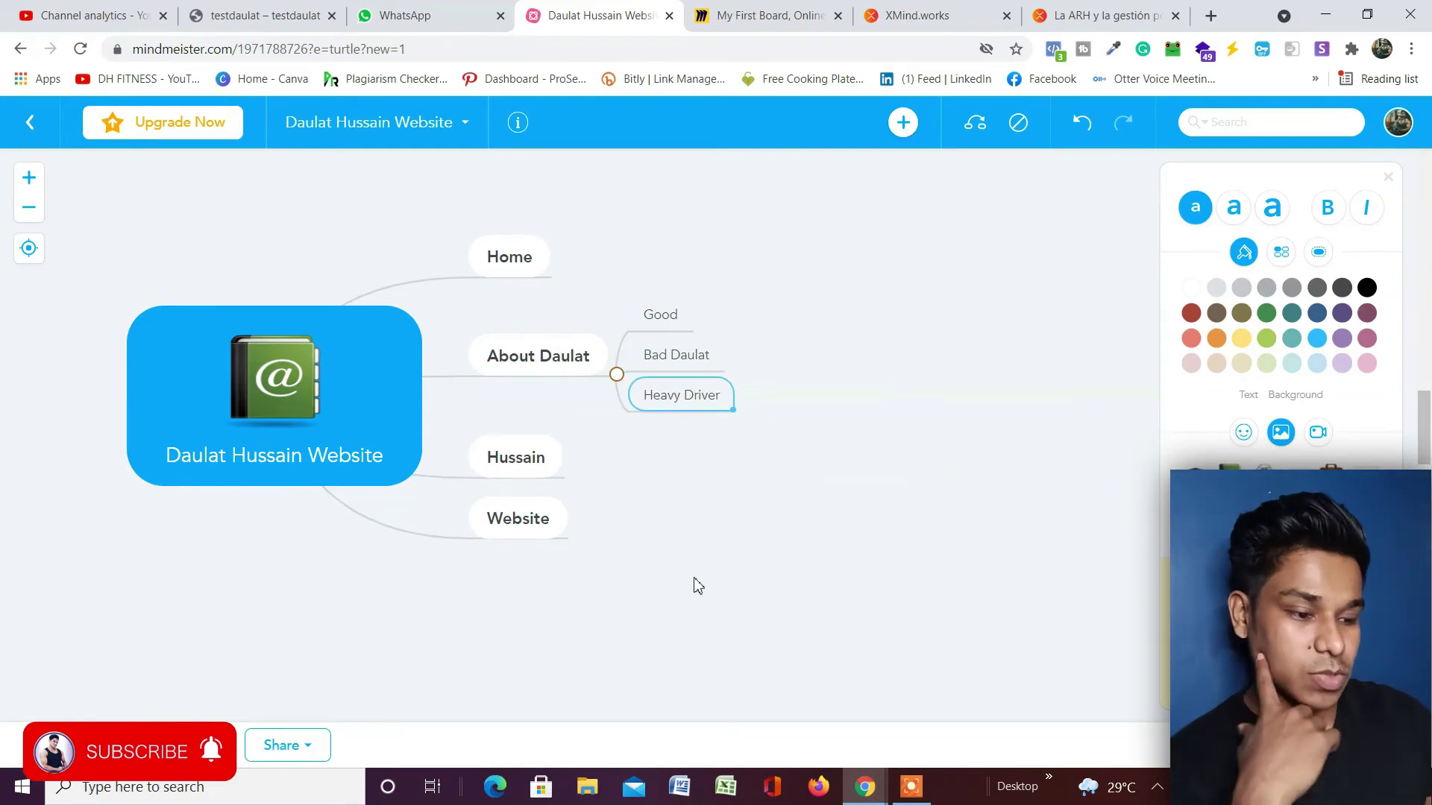
pyautogui.click(617, 374)
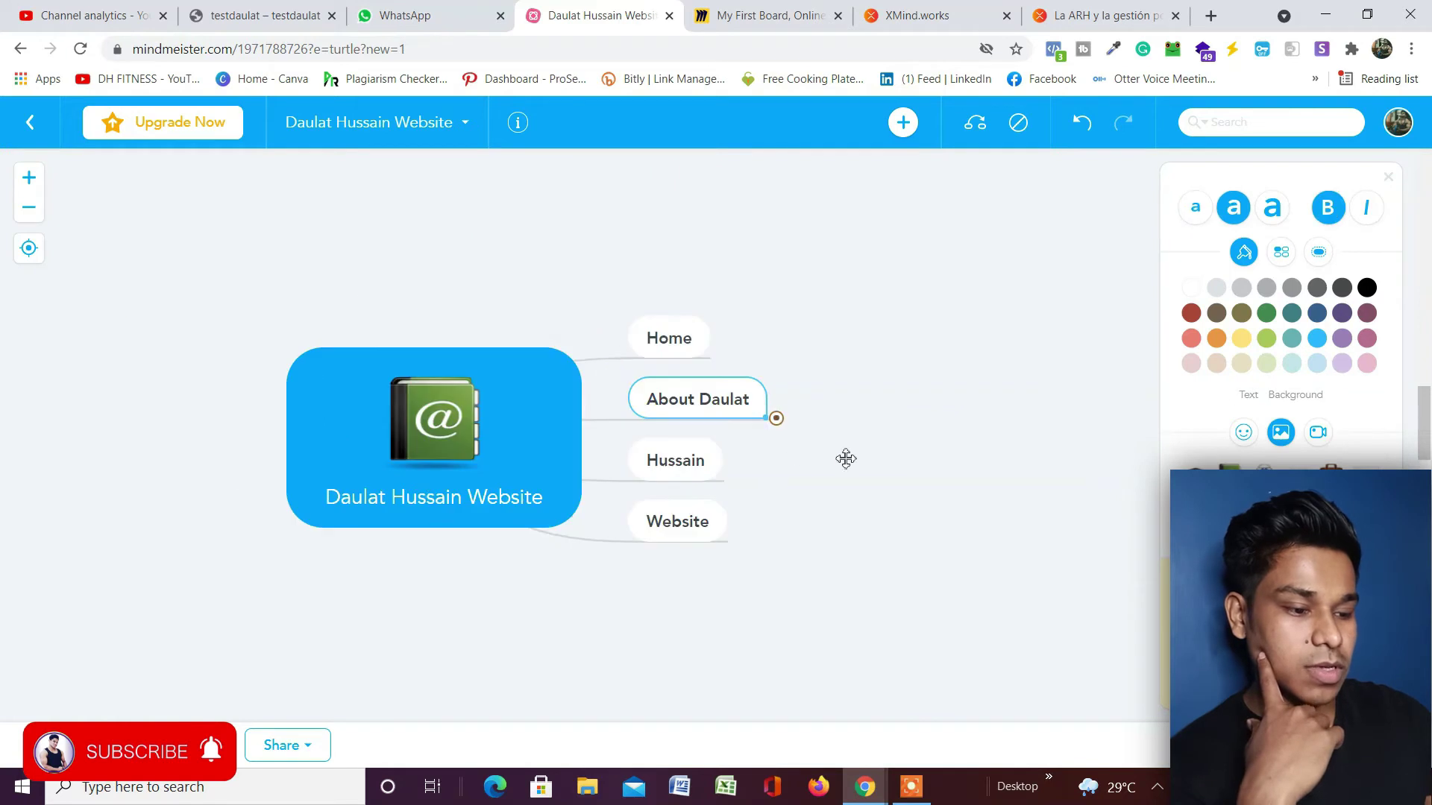
pyautogui.click(775, 420)
pyautogui.click(776, 420)
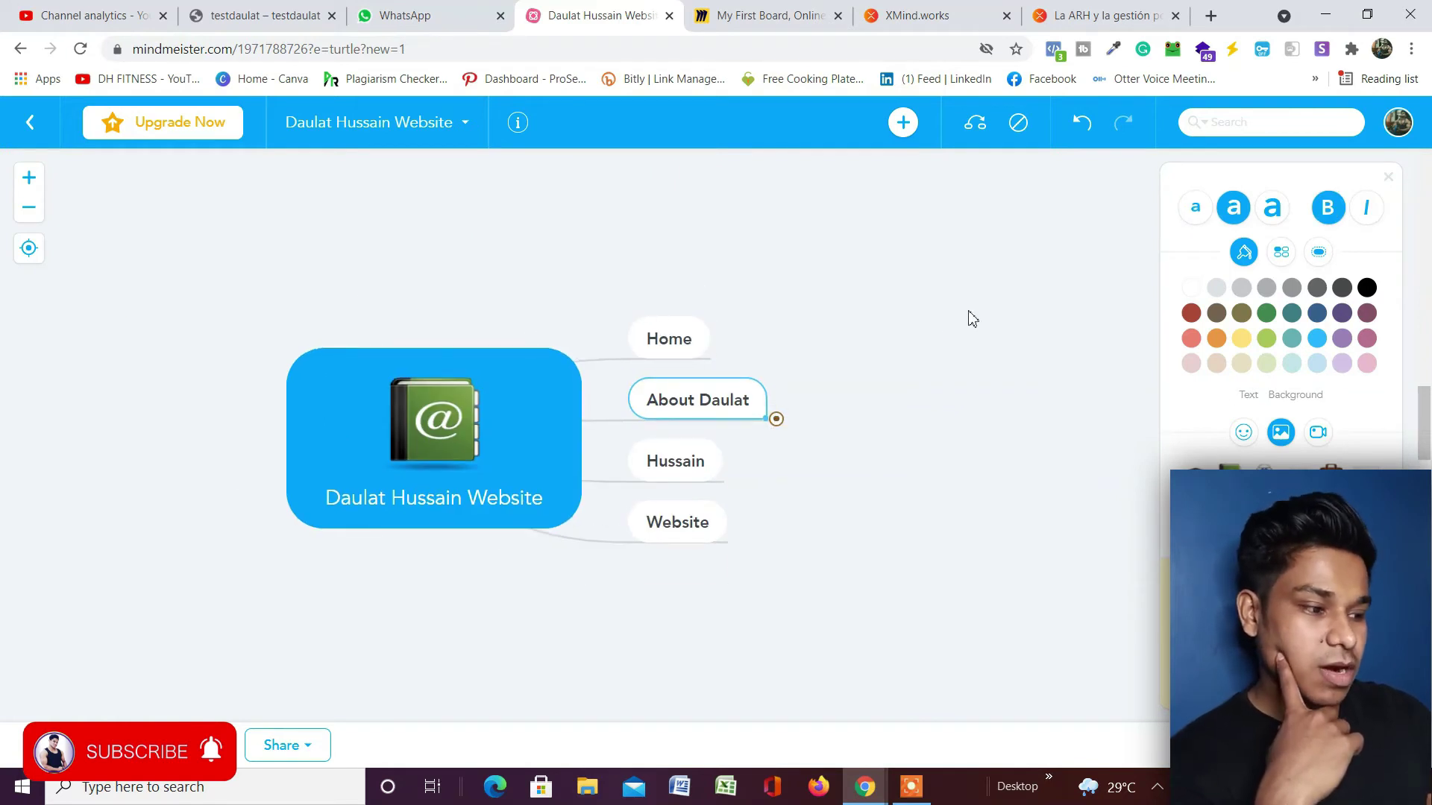
# Try the Home text sizes small through large, turning bold off and italic on.
pyautogui.click(692, 345)
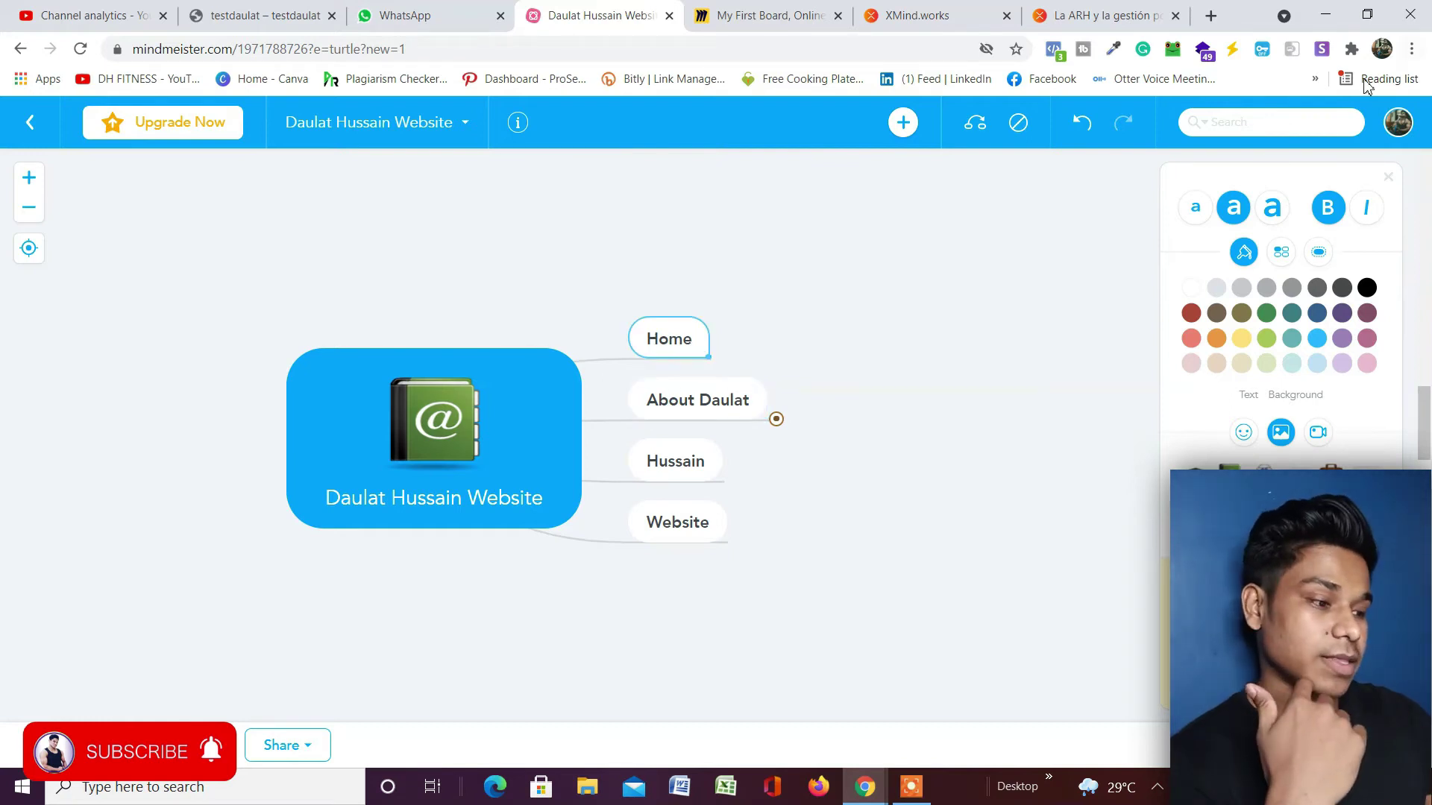
pyautogui.click(1196, 210)
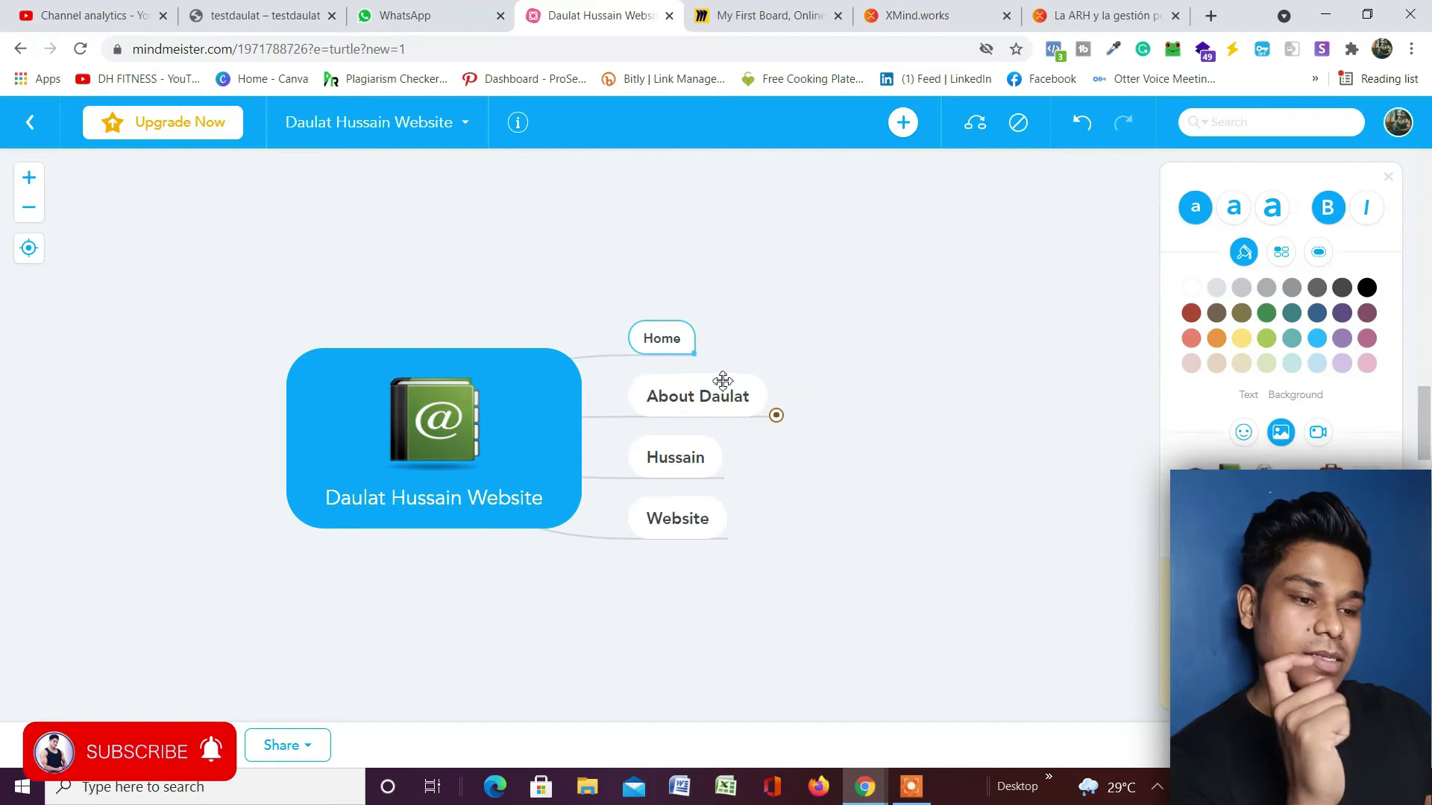
pyautogui.click(1239, 206)
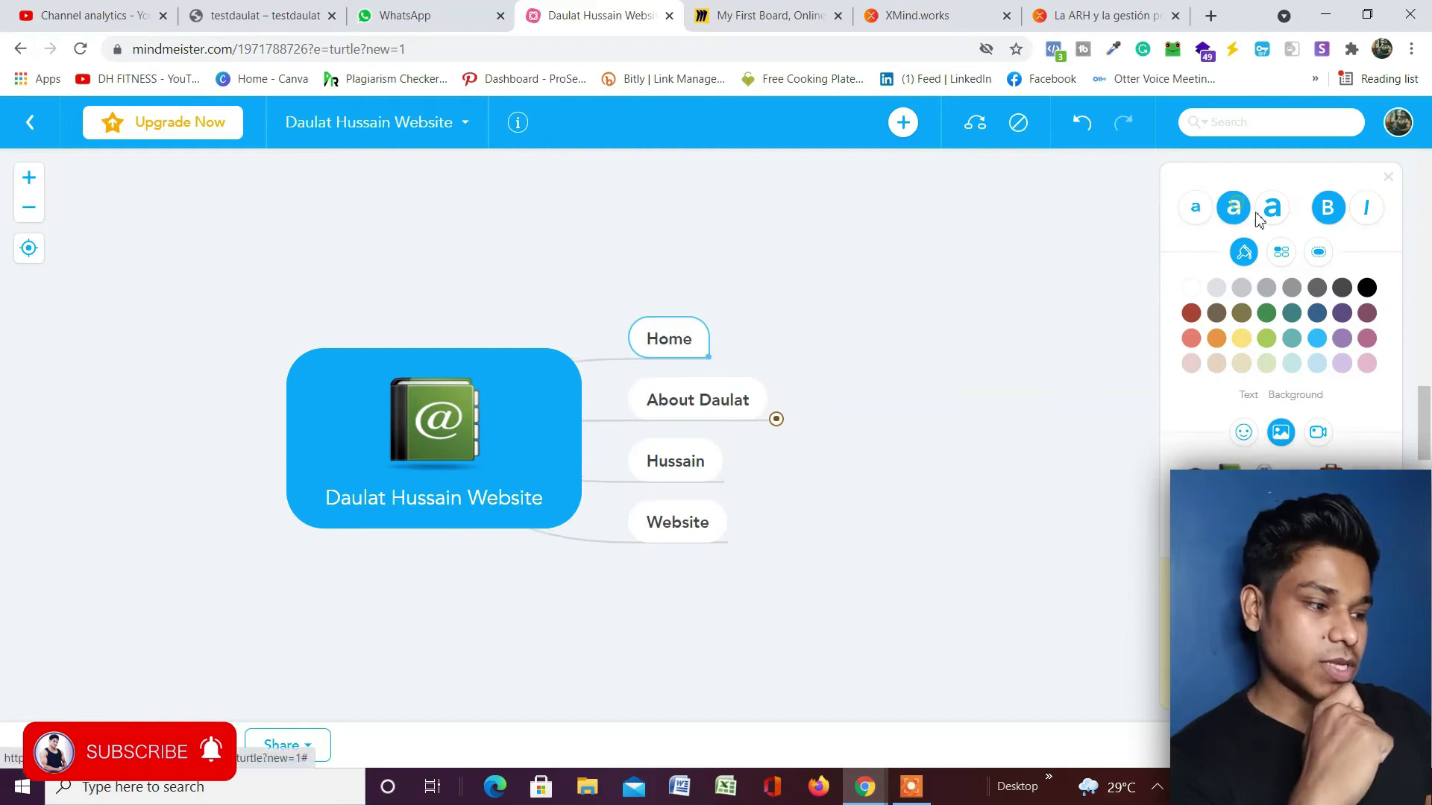
pyautogui.click(1271, 208)
pyautogui.click(1335, 206)
pyautogui.click(1364, 218)
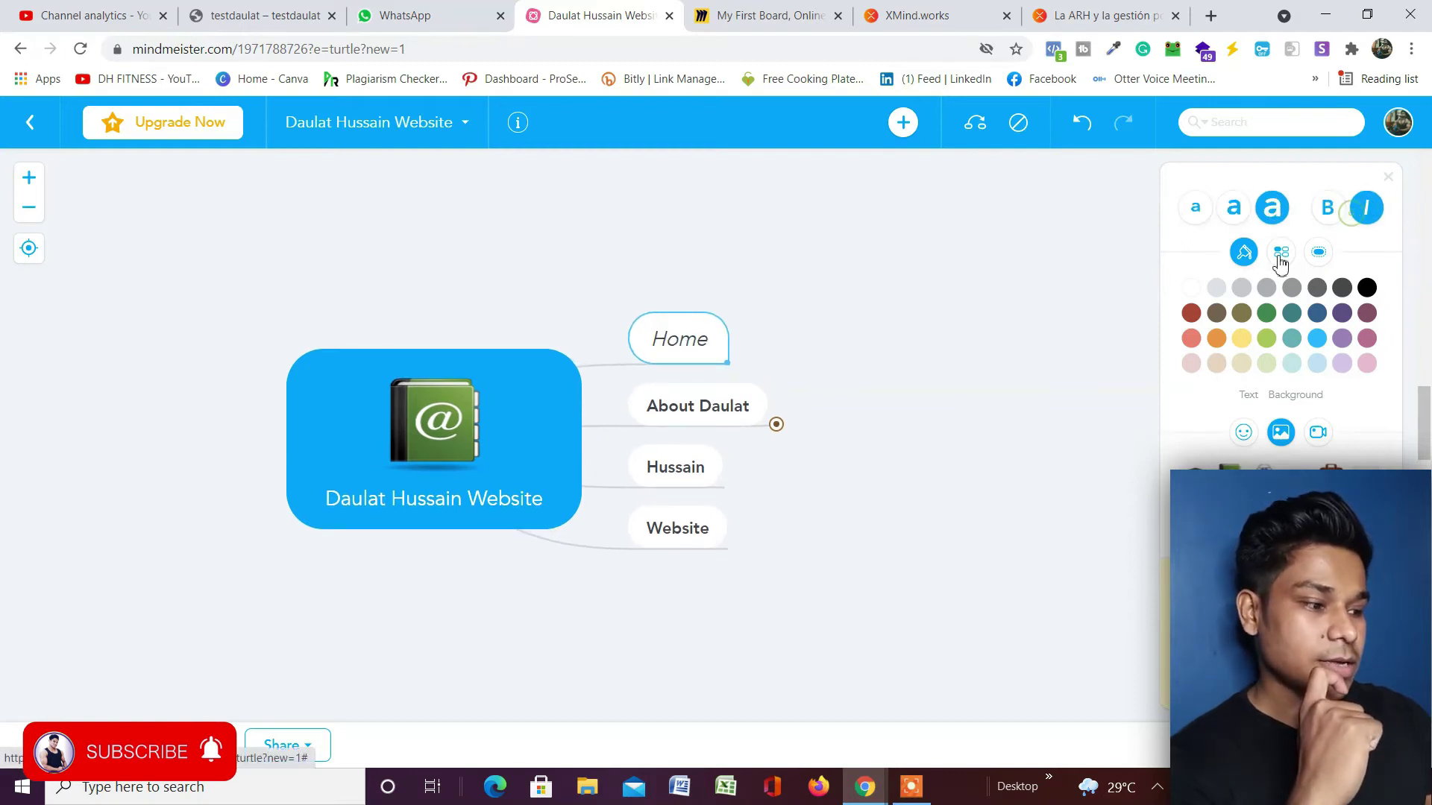
# Apply the pale-yellow Abc preset to Home after trying blue, white, grey and red.
pyautogui.click(1281, 252)
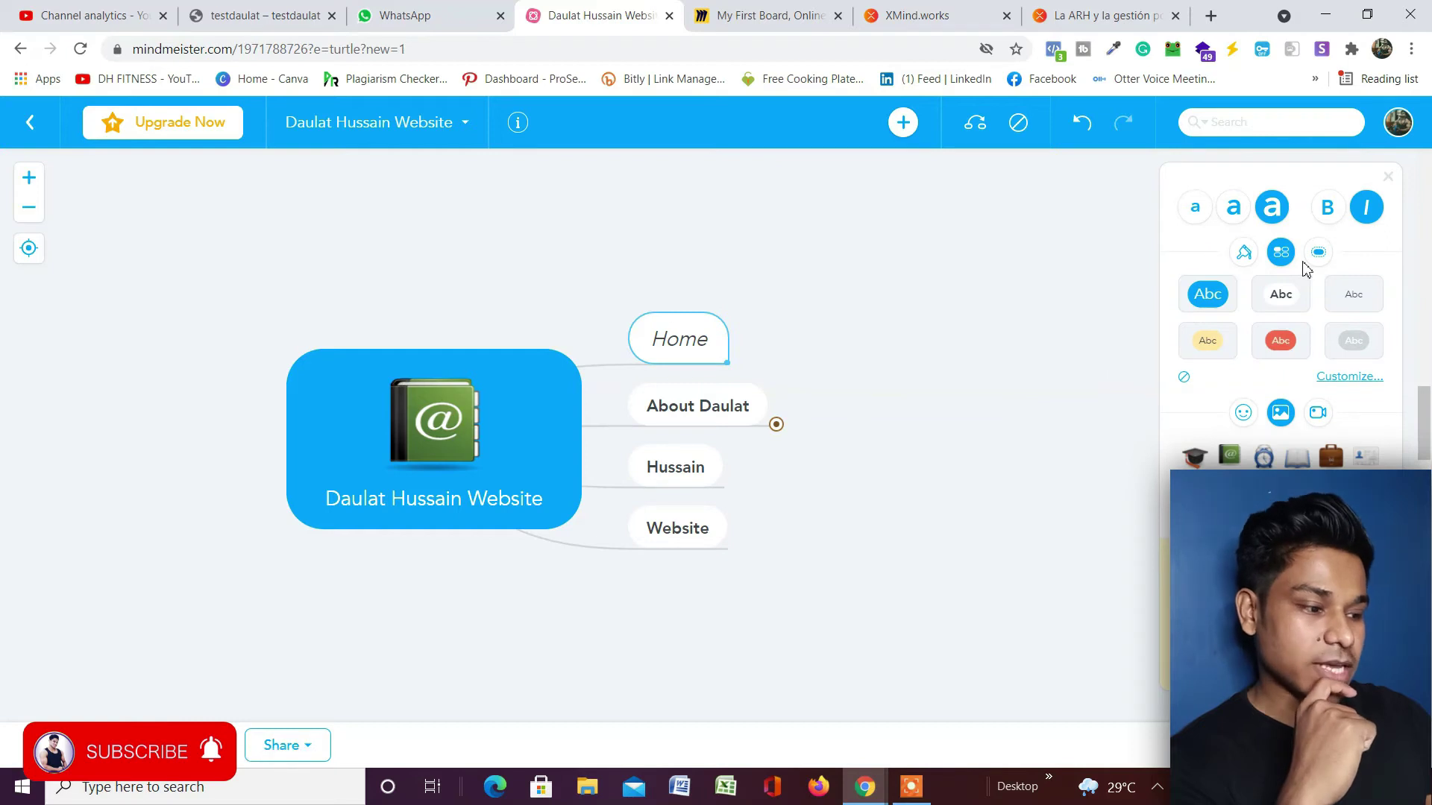
pyautogui.click(1207, 298)
pyautogui.click(1302, 306)
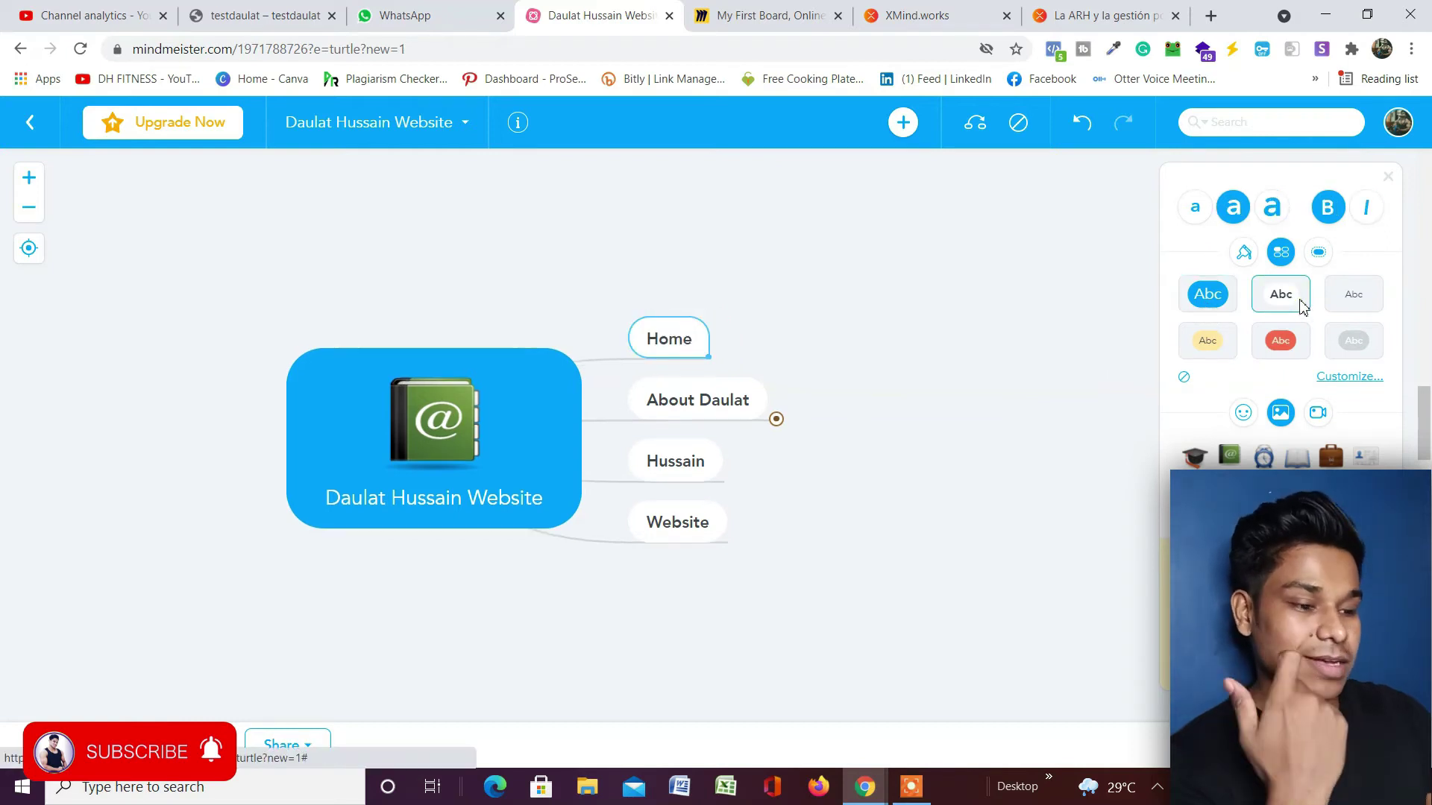
pyautogui.click(1353, 343)
pyautogui.click(1281, 341)
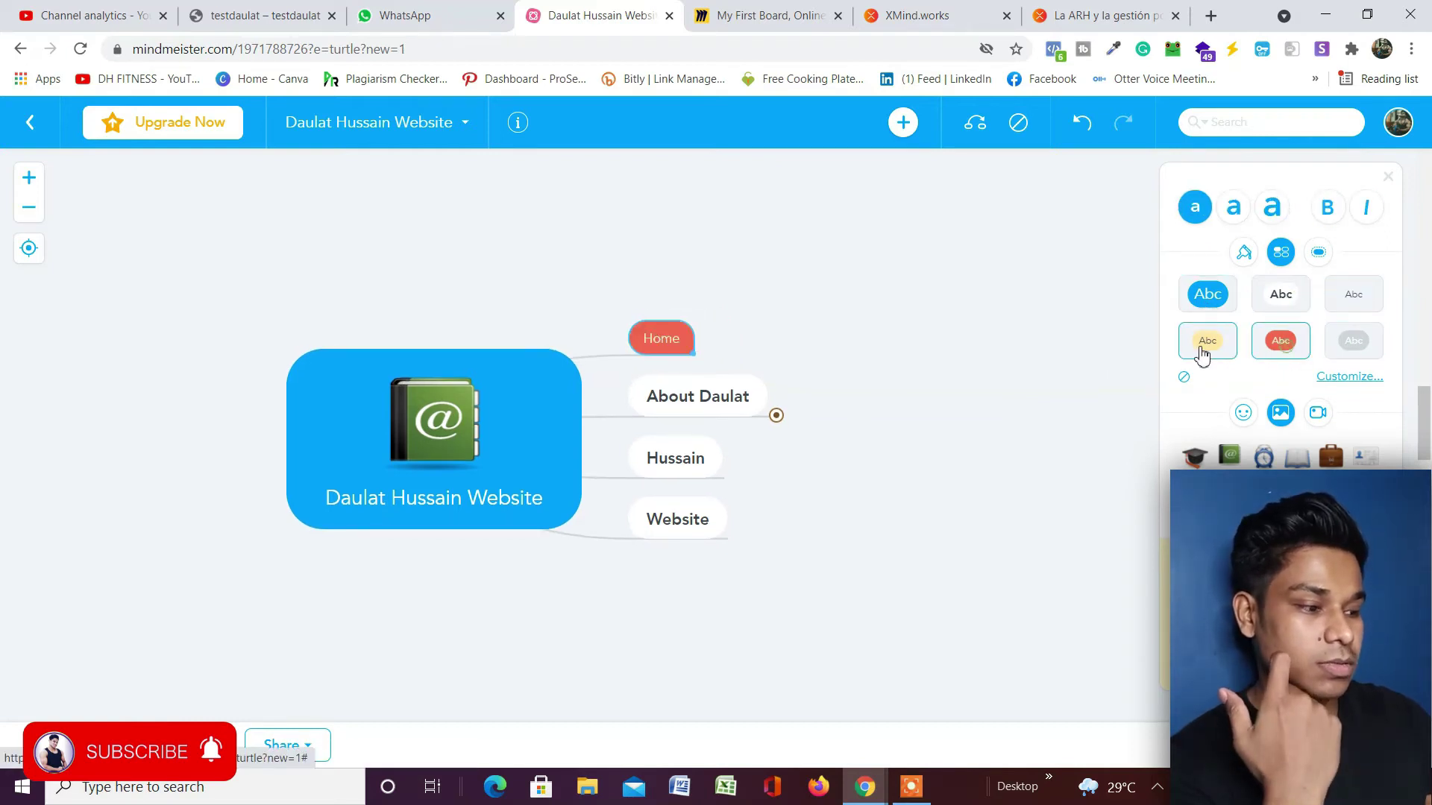
pyautogui.click(1208, 340)
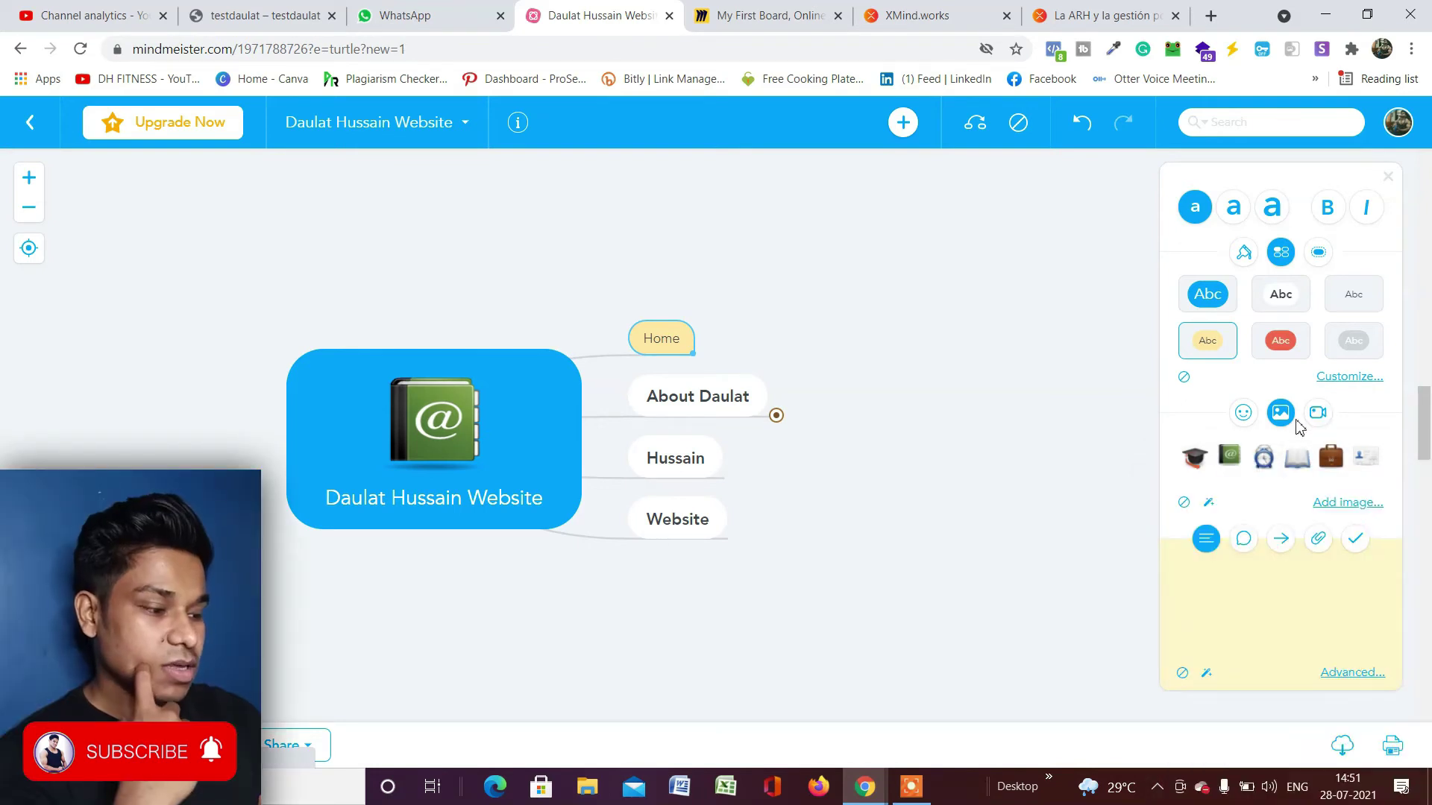
# Switch the side panel's icon choices between emoji and image icons.
pyautogui.click(1243, 415)
pyautogui.click(1283, 414)
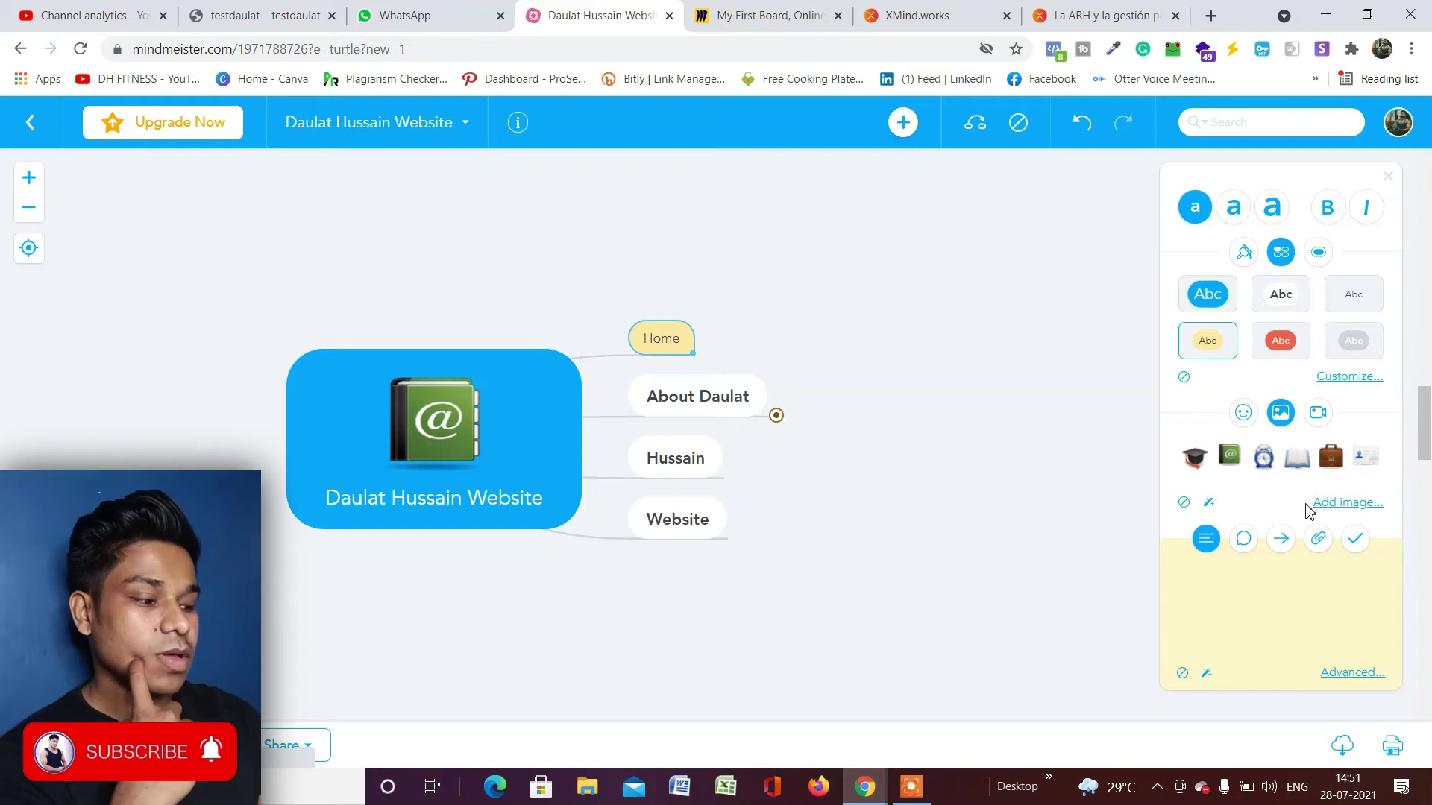
pyautogui.scroll(-5, 752, 278)
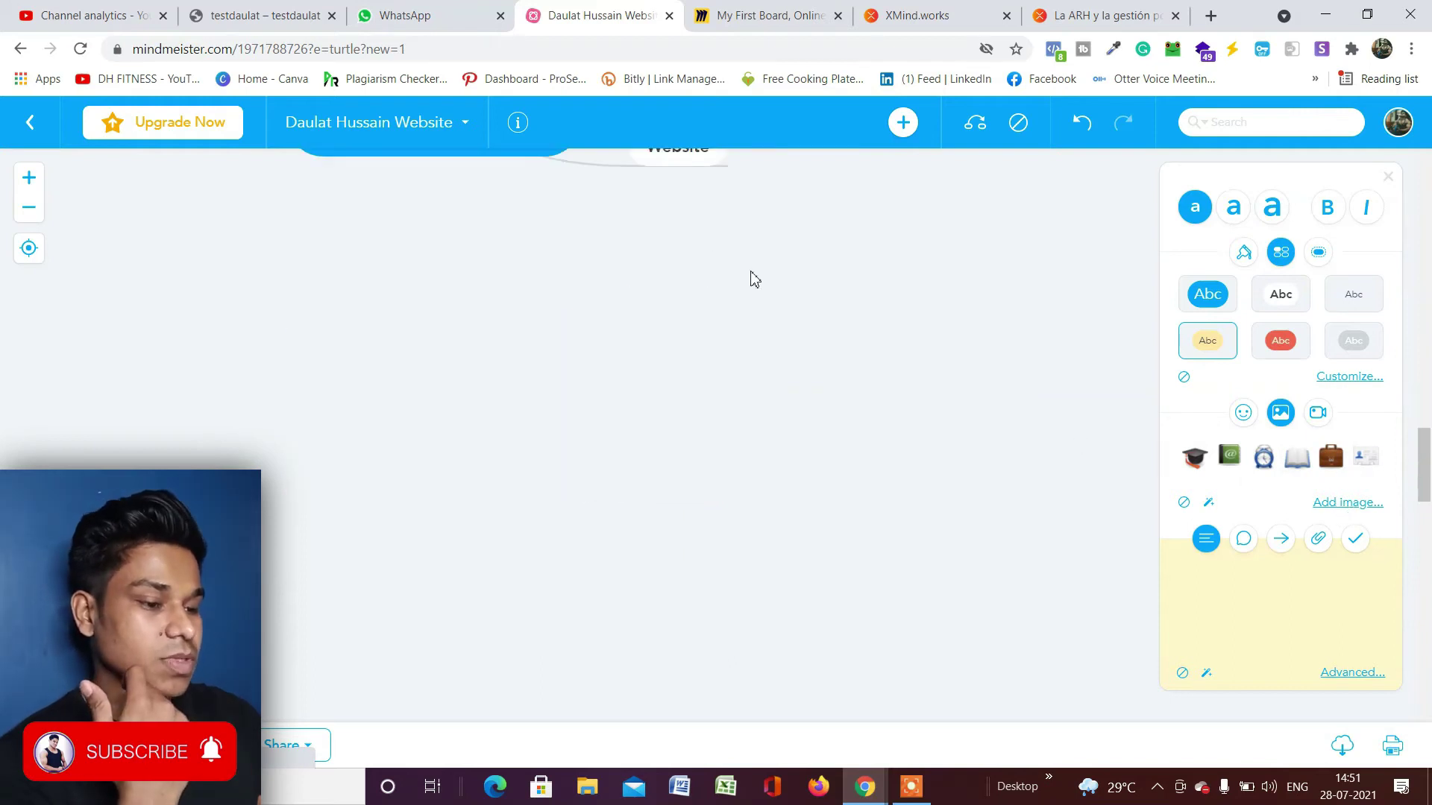
pyautogui.scroll(5, 752, 277)
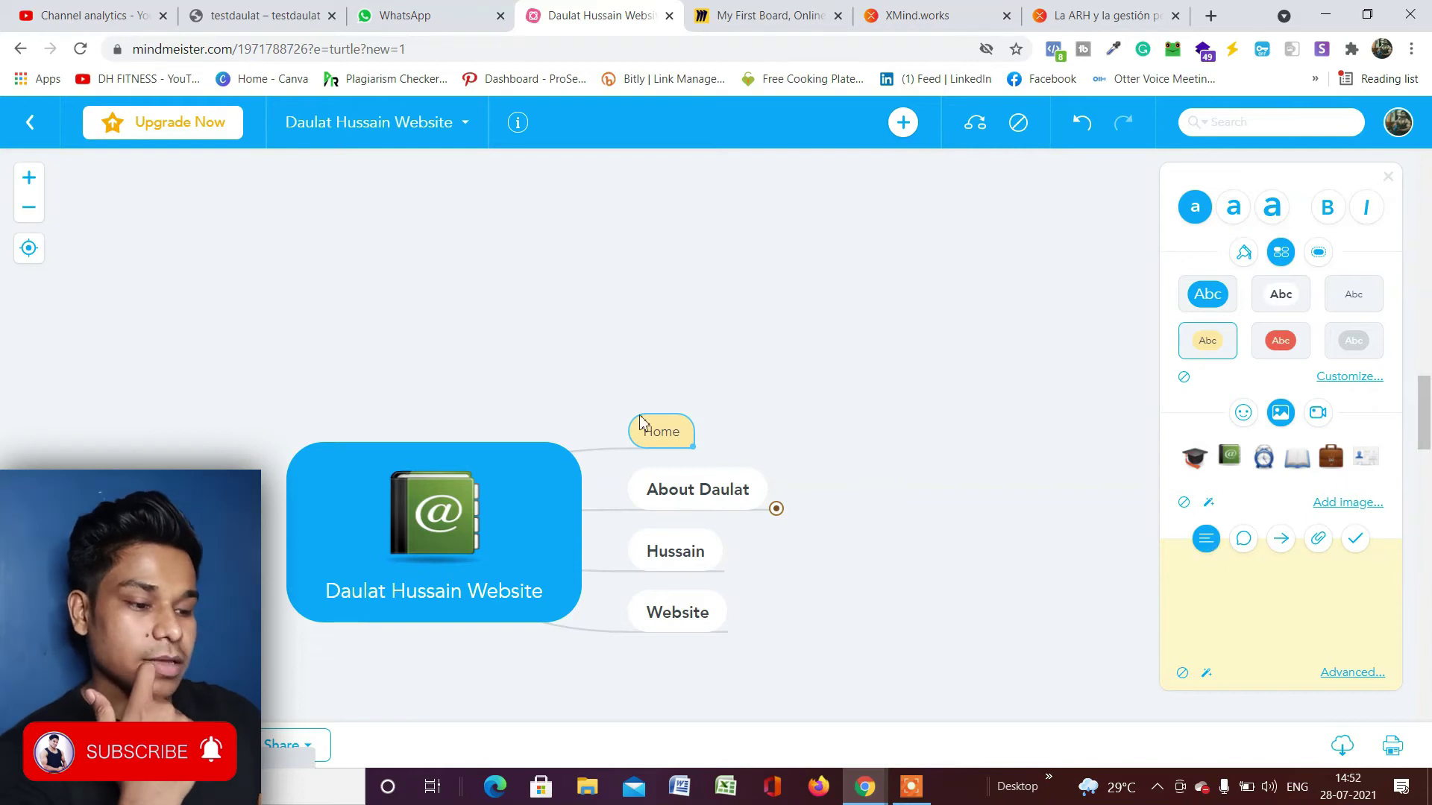
# Post the comment "God one" on the Home branch.
pyautogui.click(1243, 539)
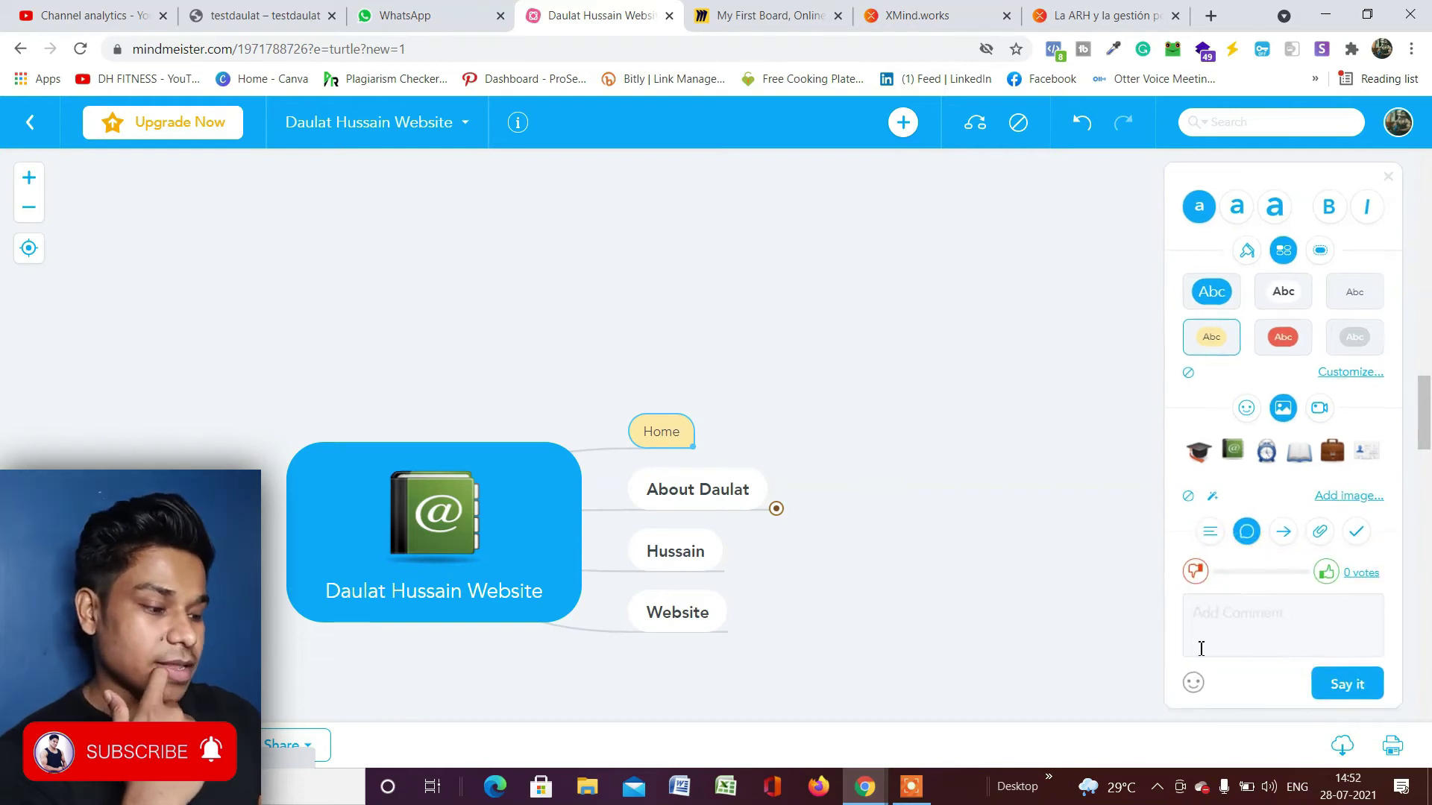
pyautogui.click(1241, 631)
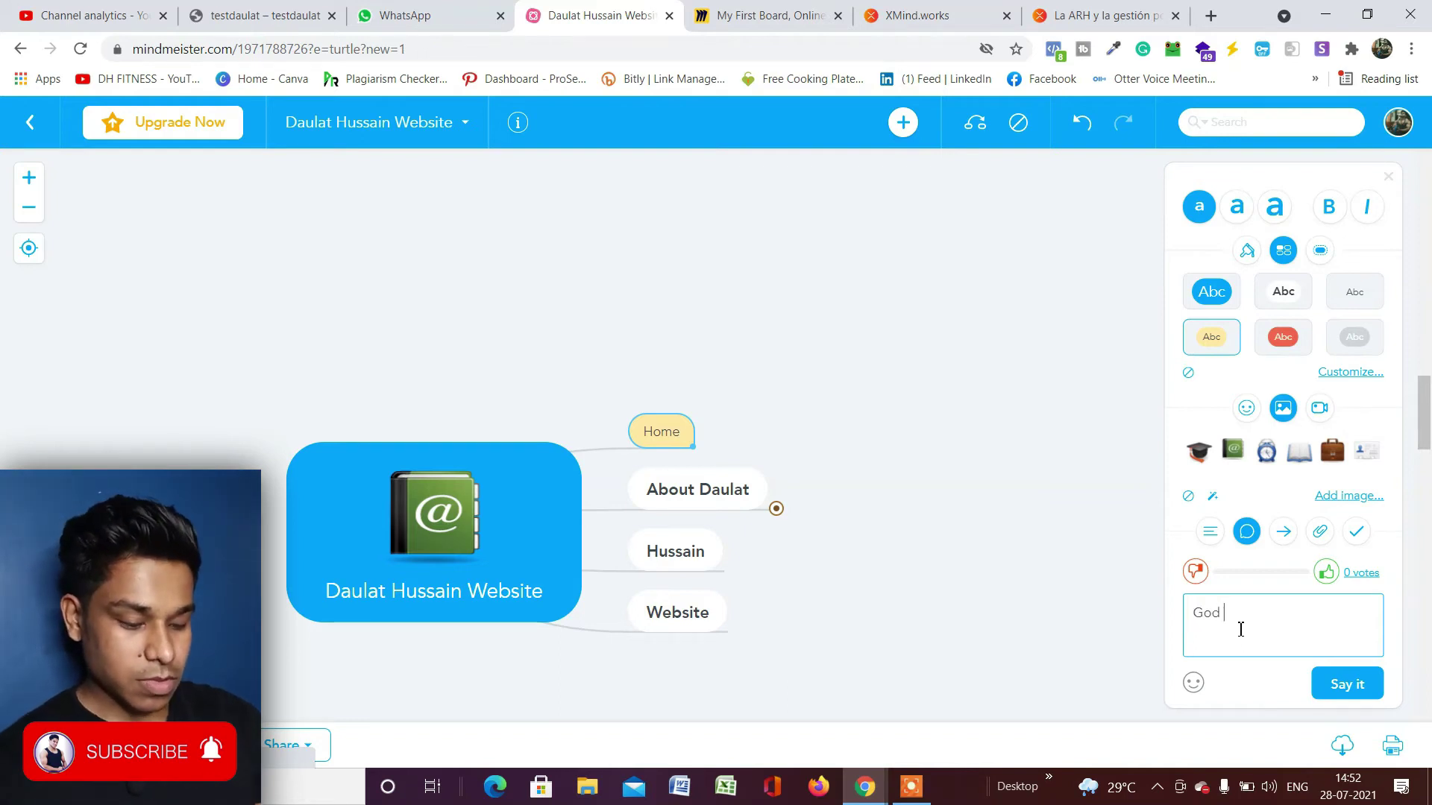
pyautogui.press('Return')
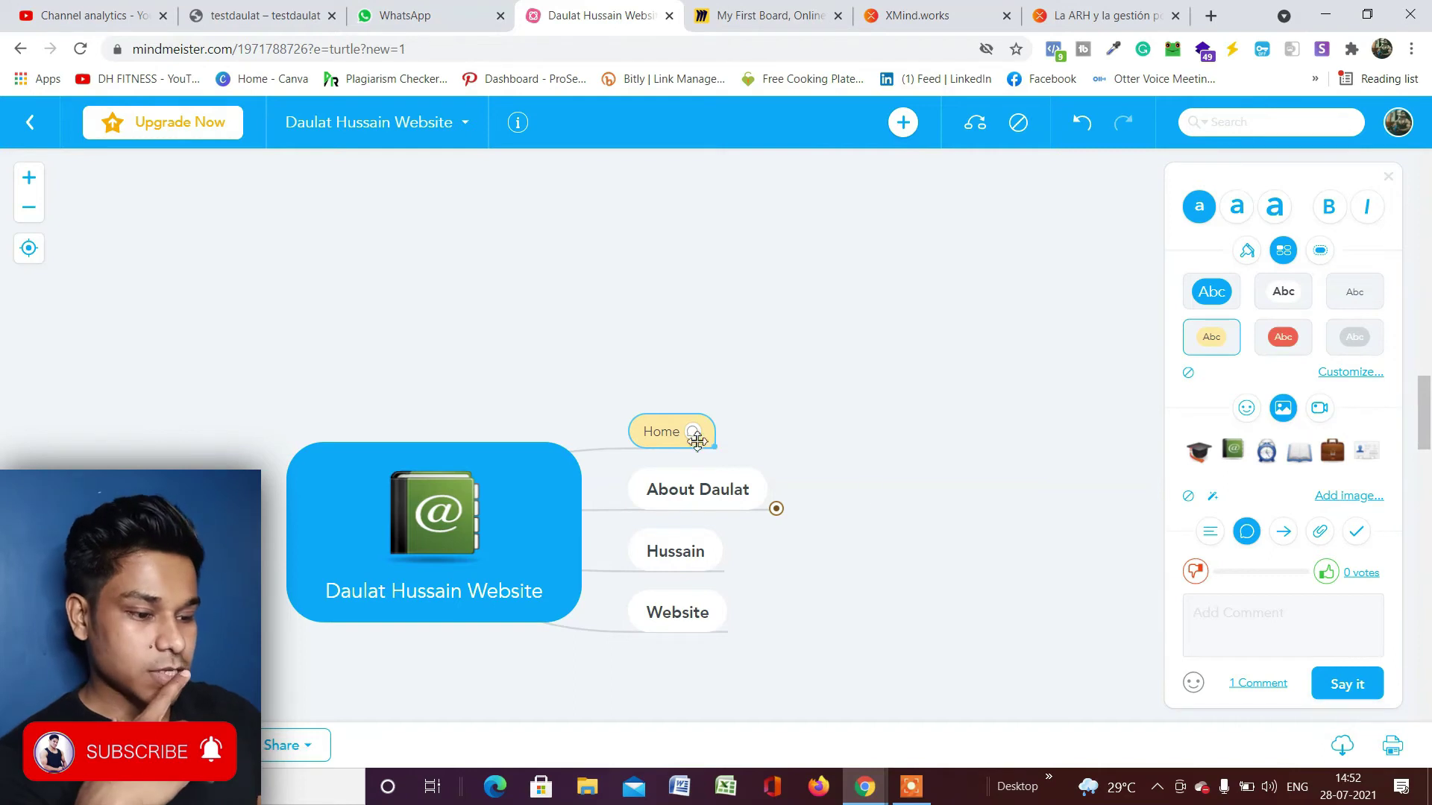
# Pan the map up and right and select the About Daulat branch.
pyautogui.moveTo(695, 440)
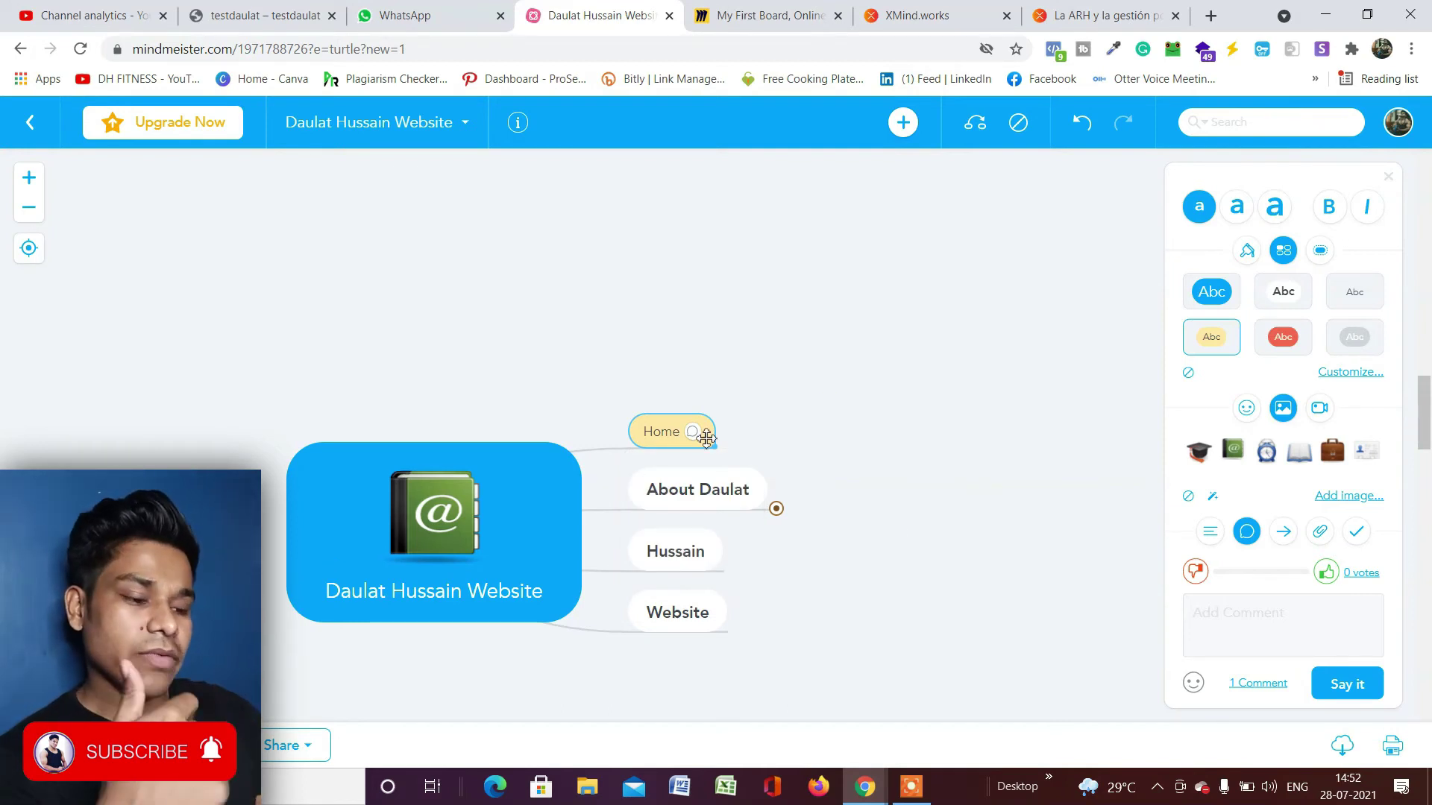
pyautogui.moveTo(471, 449); pyautogui.dragTo(496, 375)
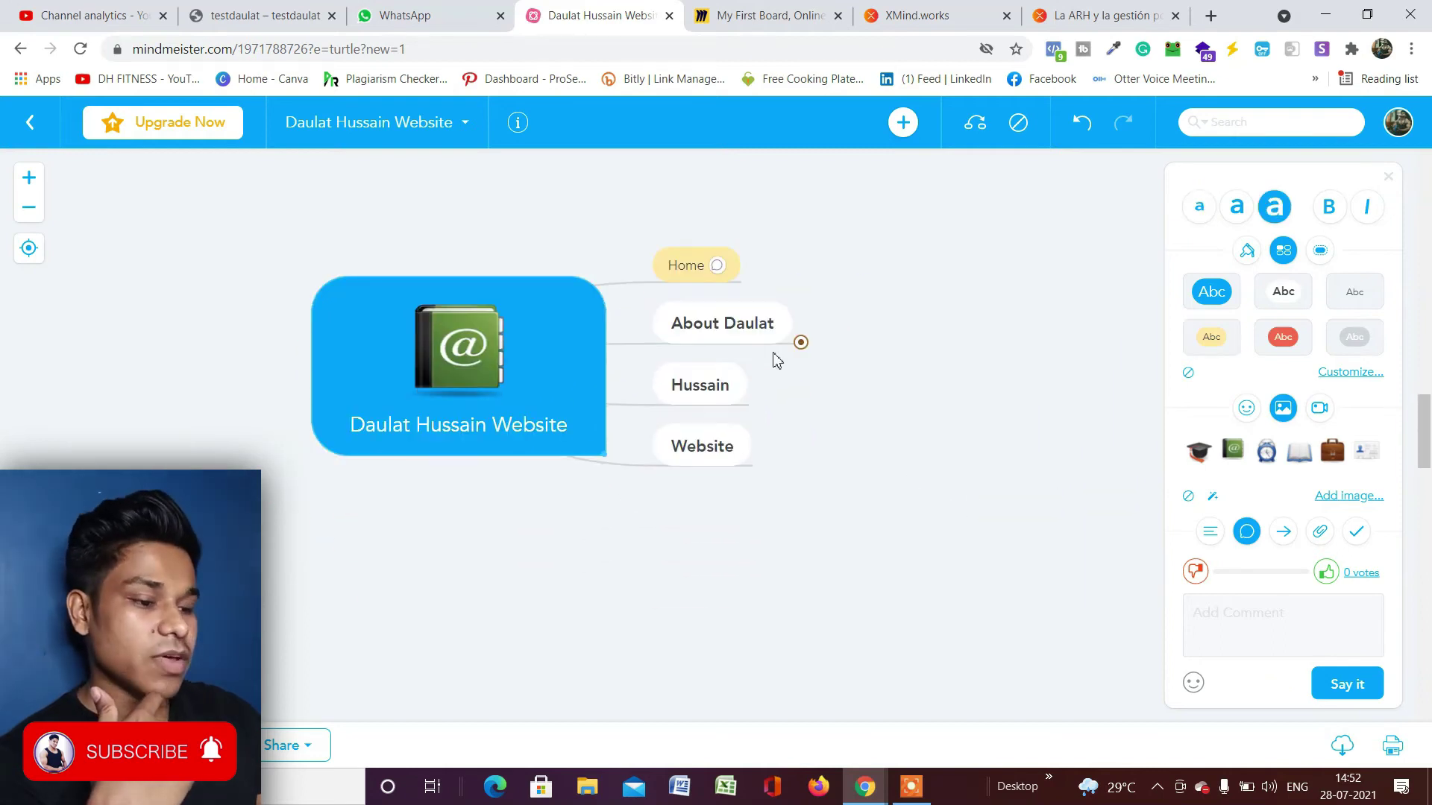
pyautogui.click(740, 330)
pyautogui.click(1320, 538)
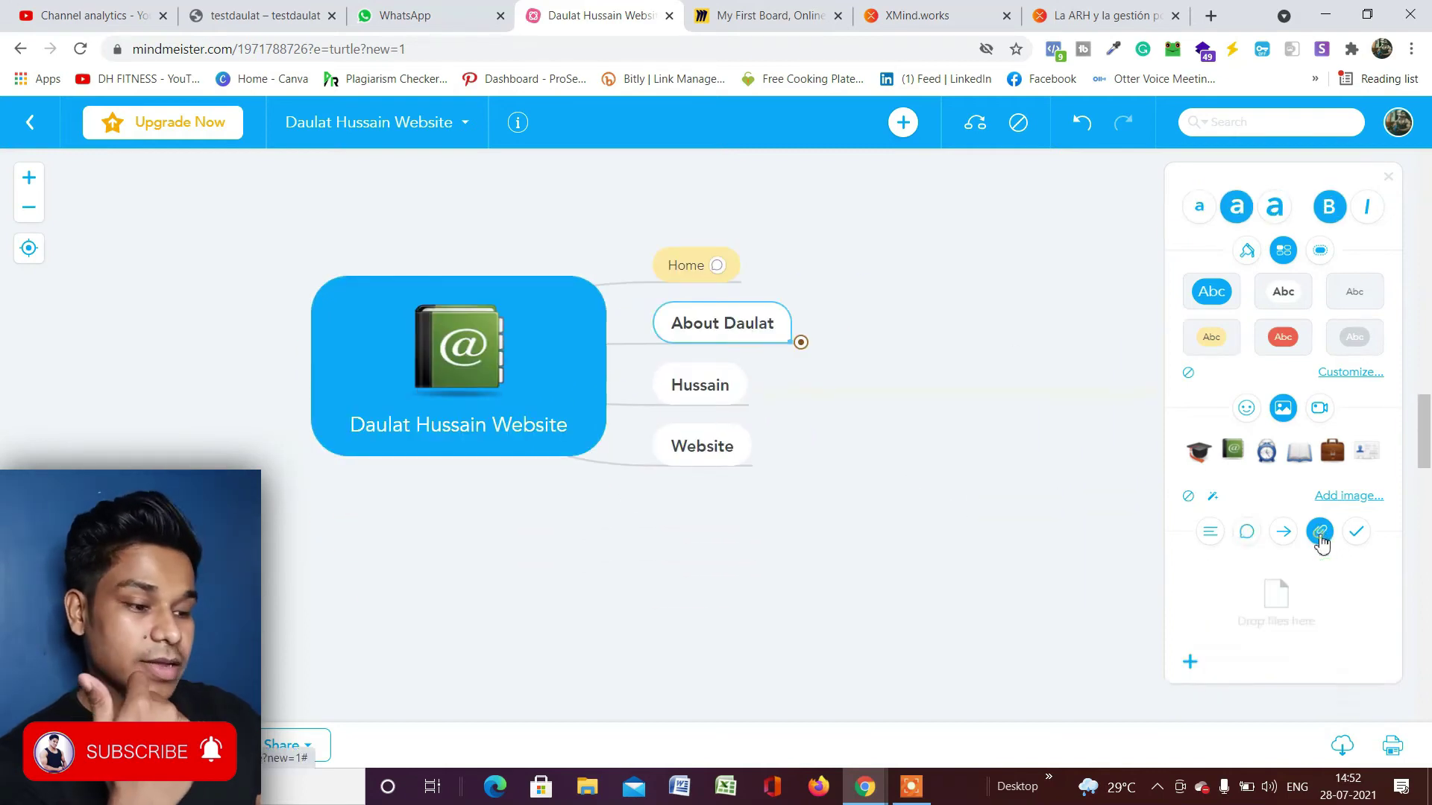
pyautogui.click(1186, 673)
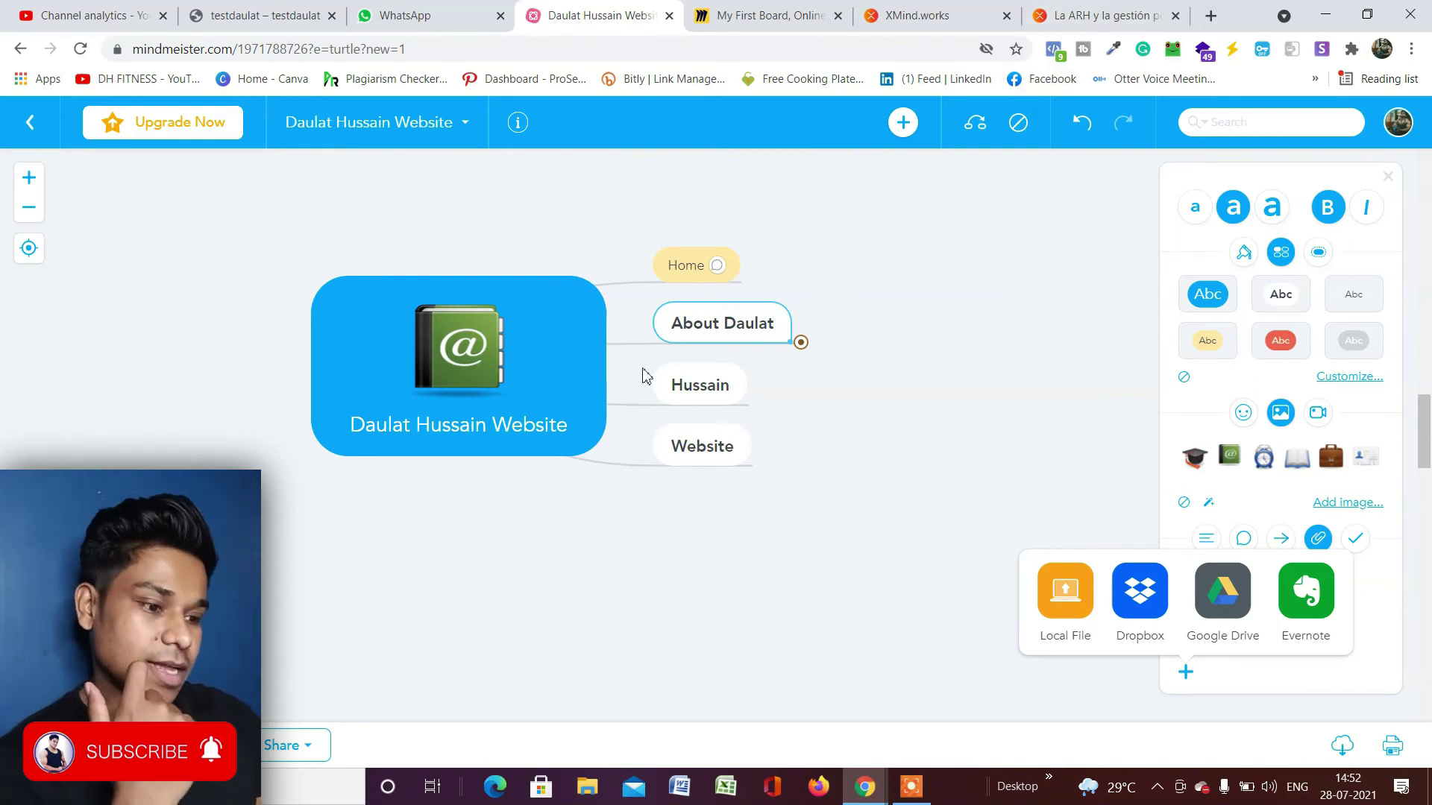
pyautogui.click(745, 598)
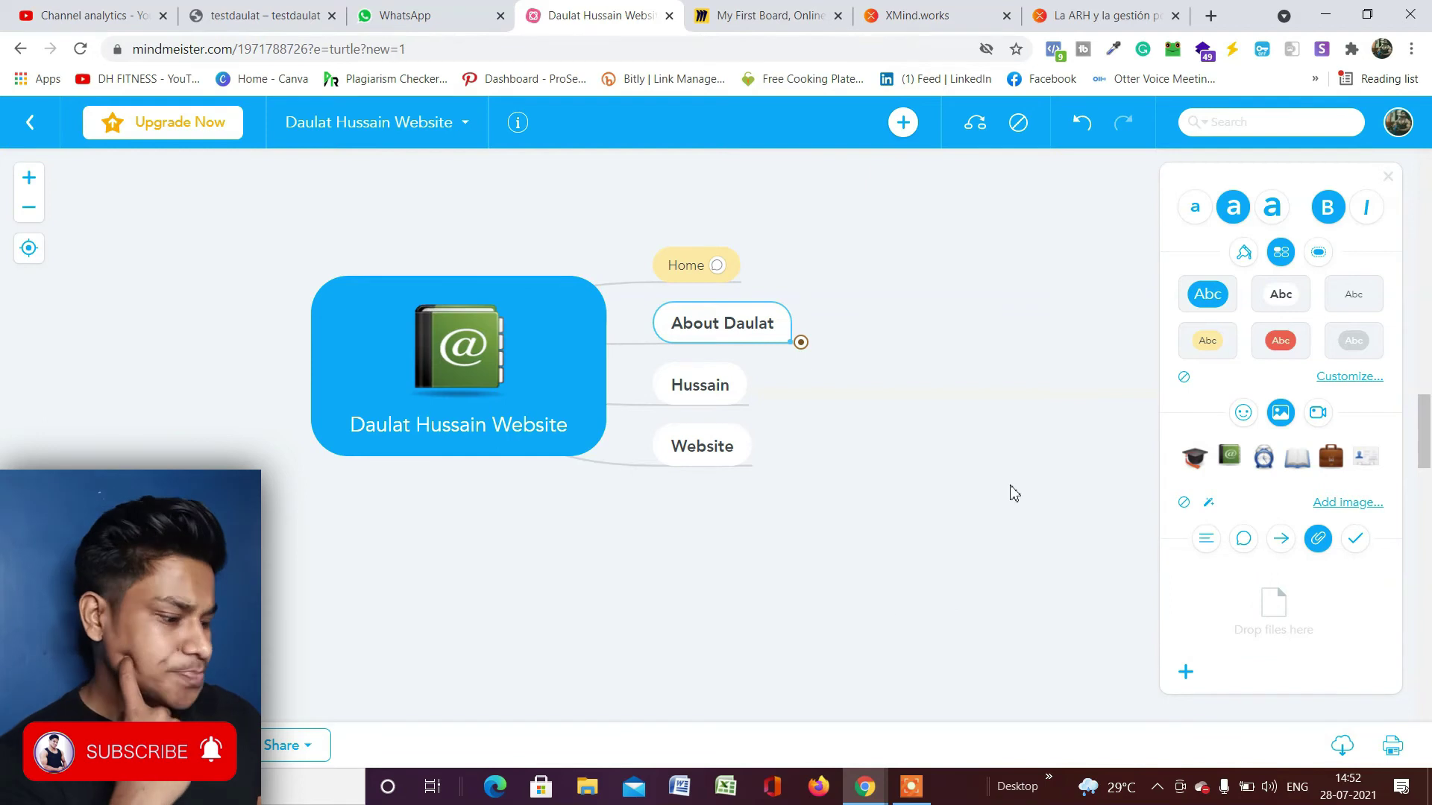
pyautogui.scroll(-4, 865, 475)
pyautogui.scroll(6, 1131, 444)
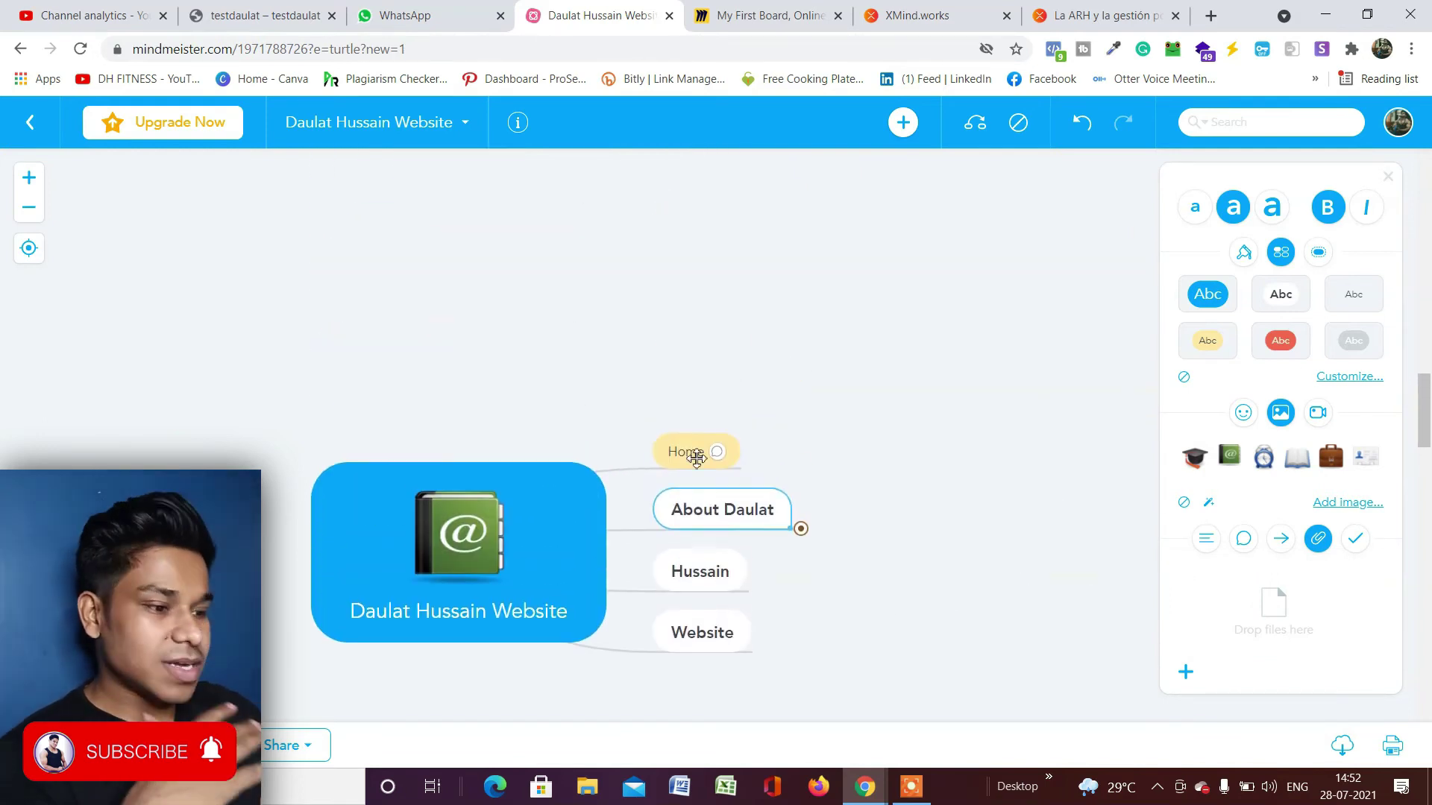
pyautogui.moveTo(509, 501); pyautogui.dragTo(516, 401)
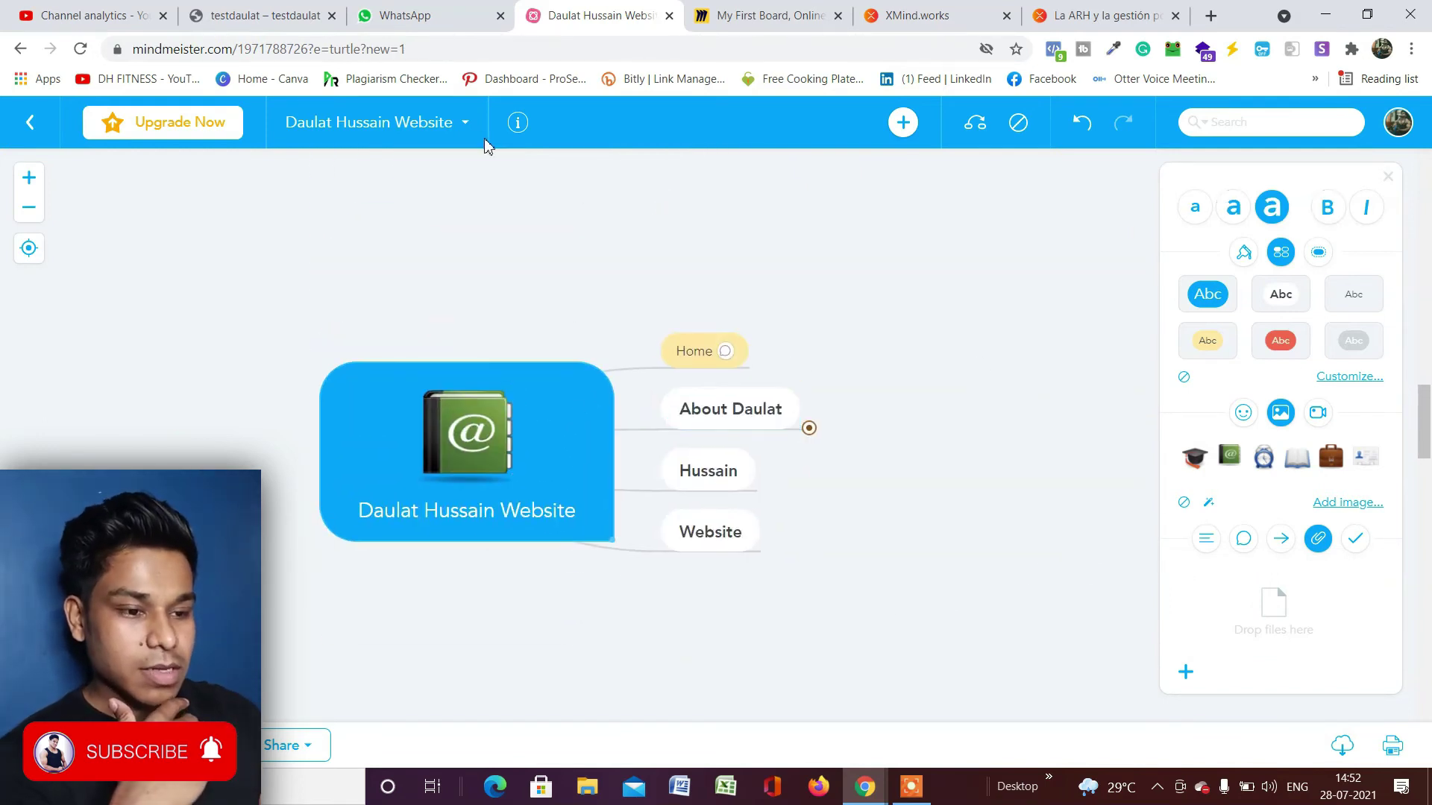
# Open the Share this map panel after checking My Maps and zooming in and out.
pyautogui.click(464, 122)
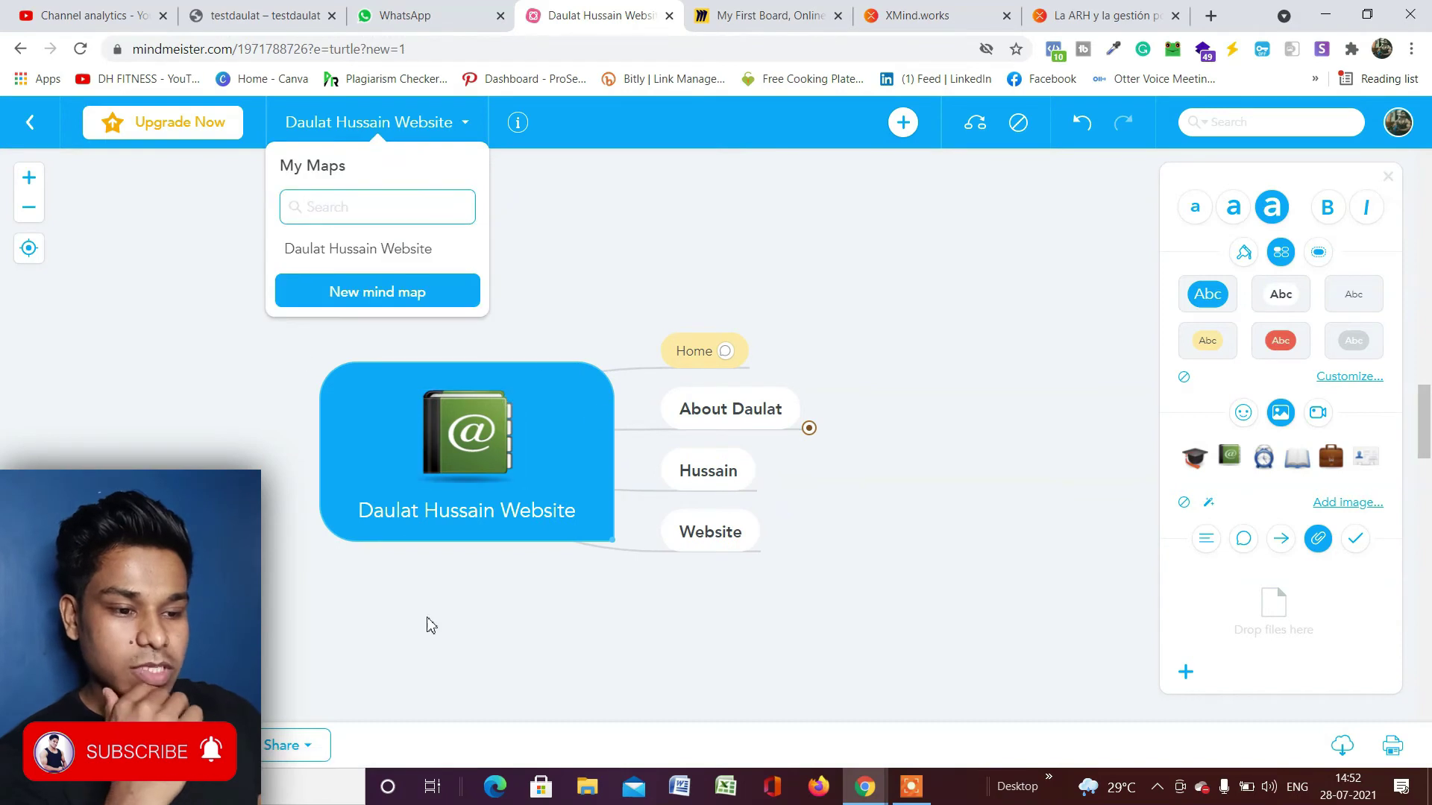
pyautogui.click(396, 653)
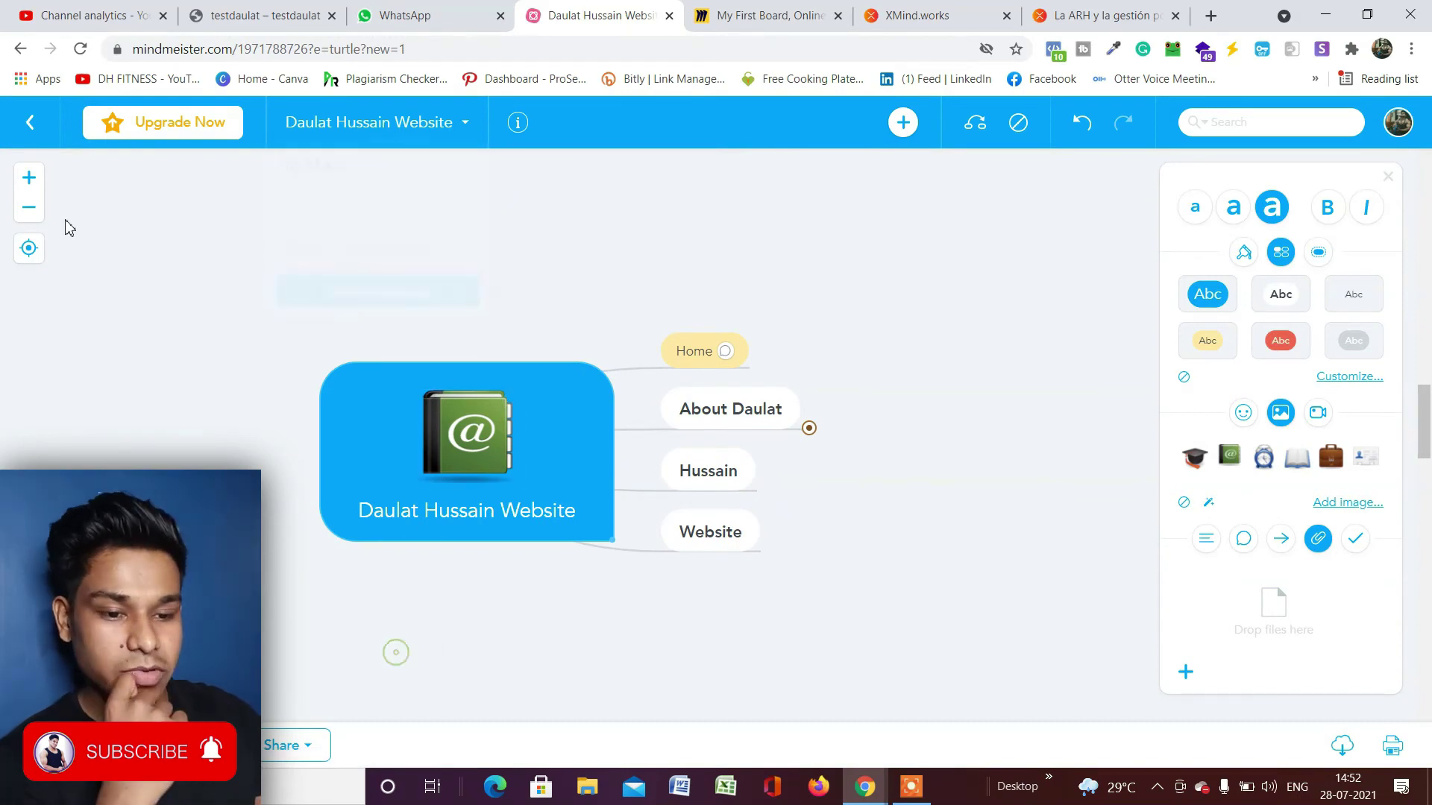
pyautogui.click(28, 182)
pyautogui.click(28, 207)
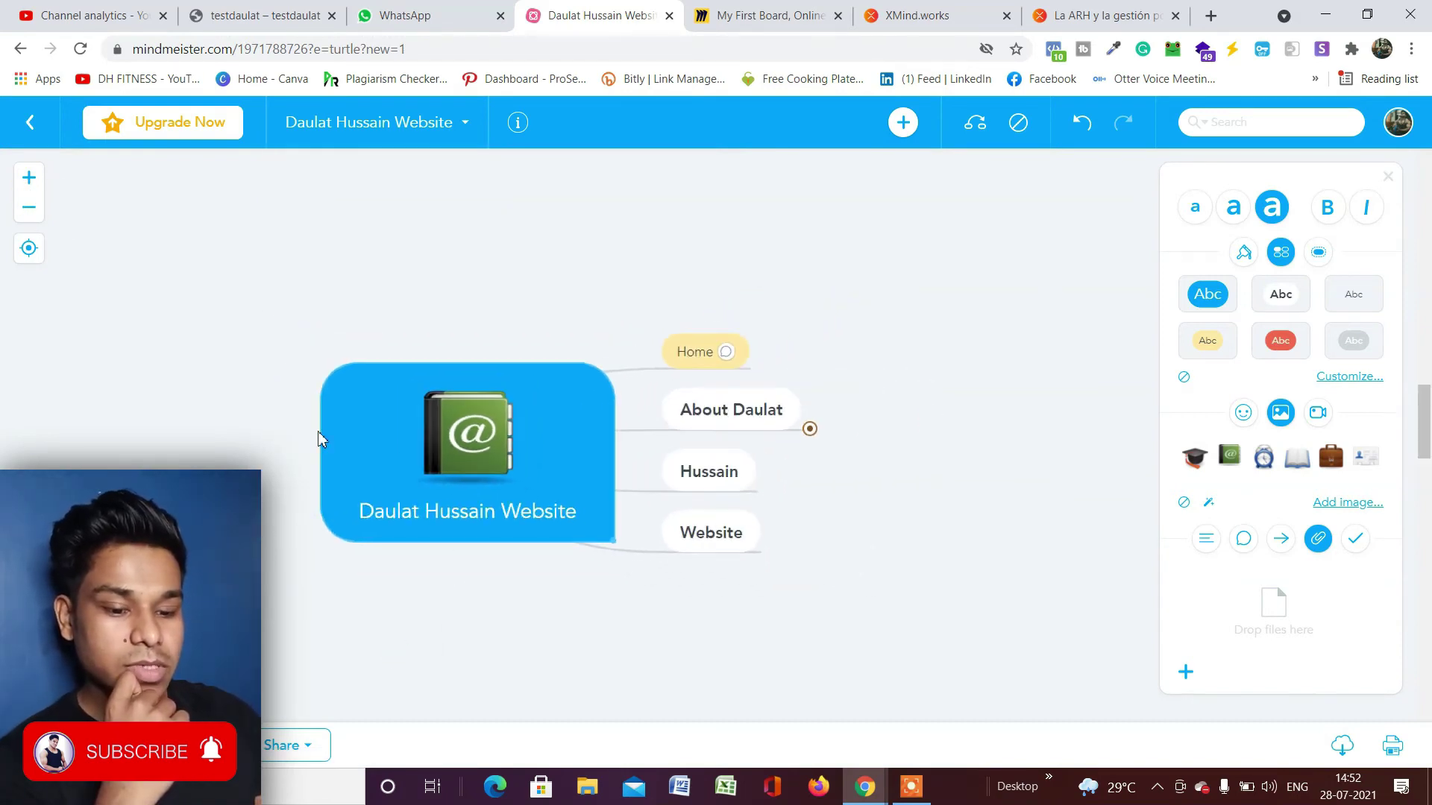
pyautogui.scroll(-1, 656, 537)
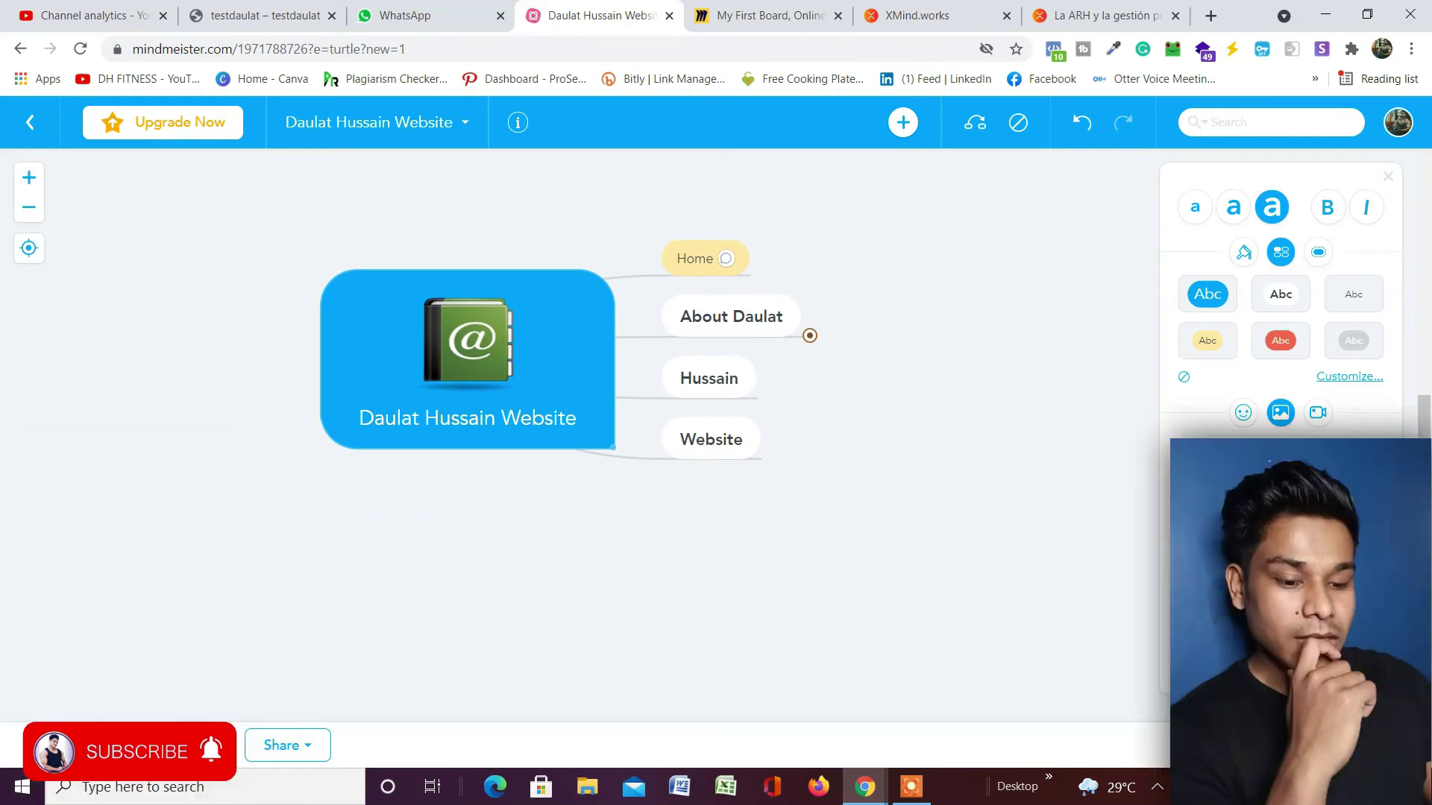
pyautogui.click(298, 753)
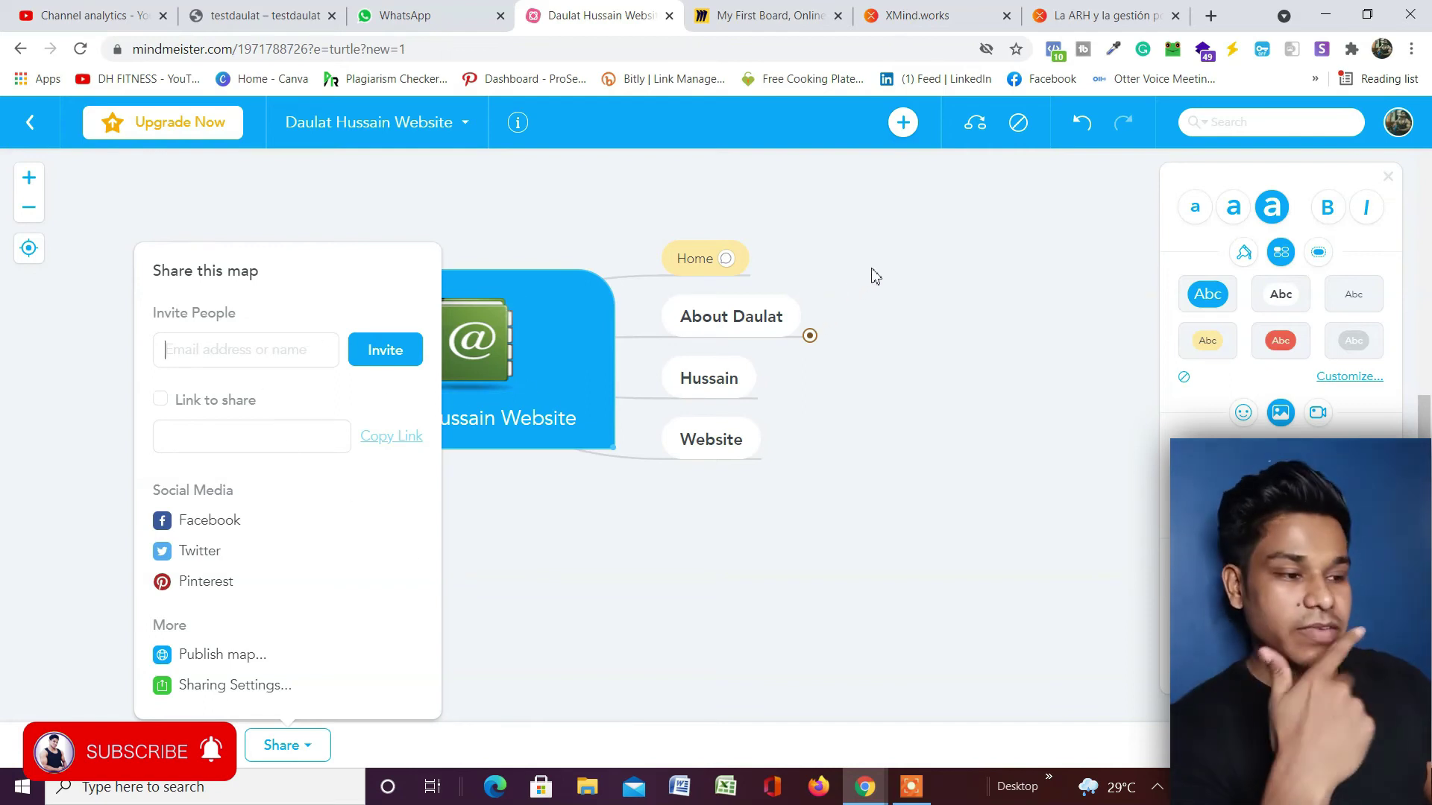
# Close the Share this map panel by clicking empty canvas.
pyautogui.click(1080, 196)
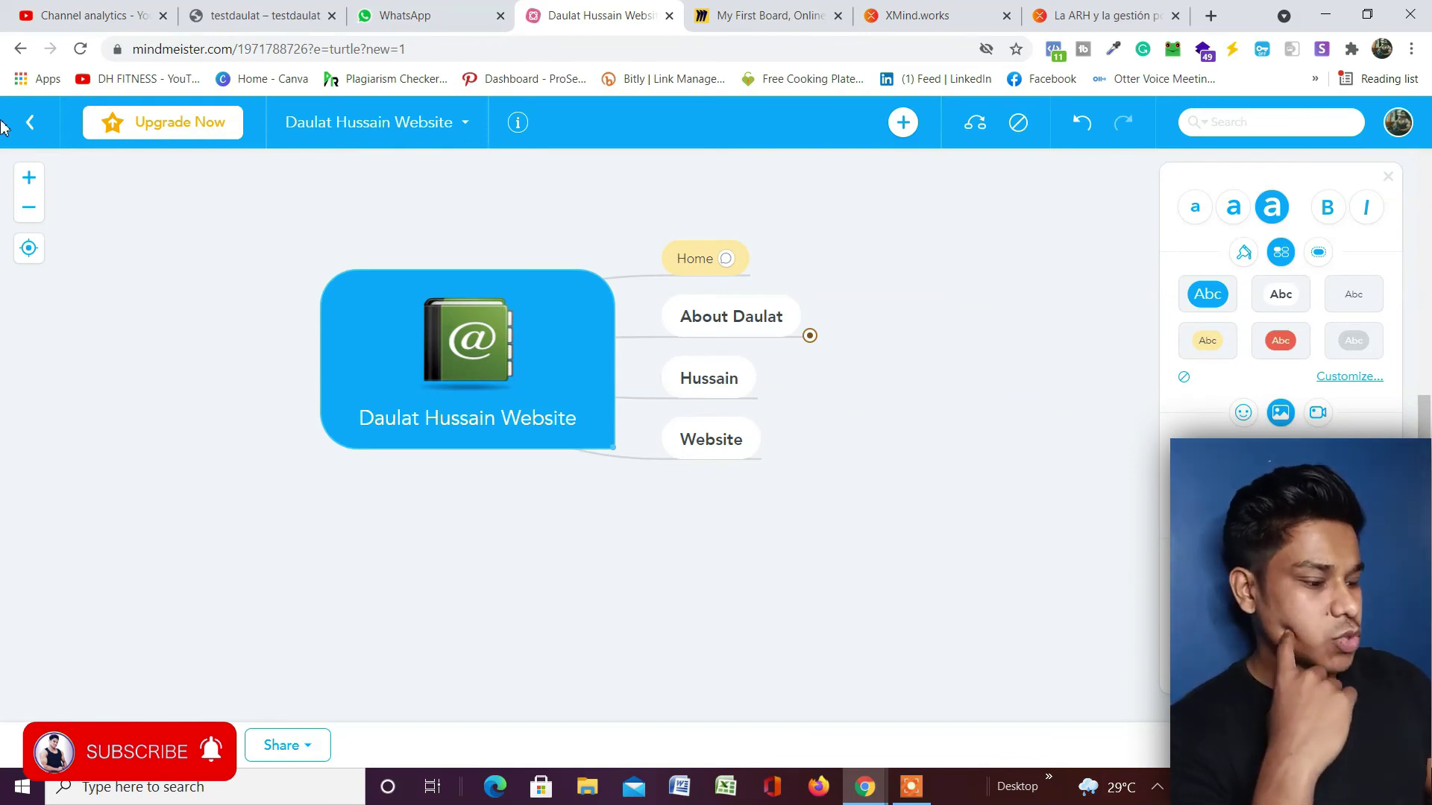
# Open print settings with Ctrl+P and set A4 paper, Portrait orientation, single page.
pyautogui.hotkey('ctrl', 'p')
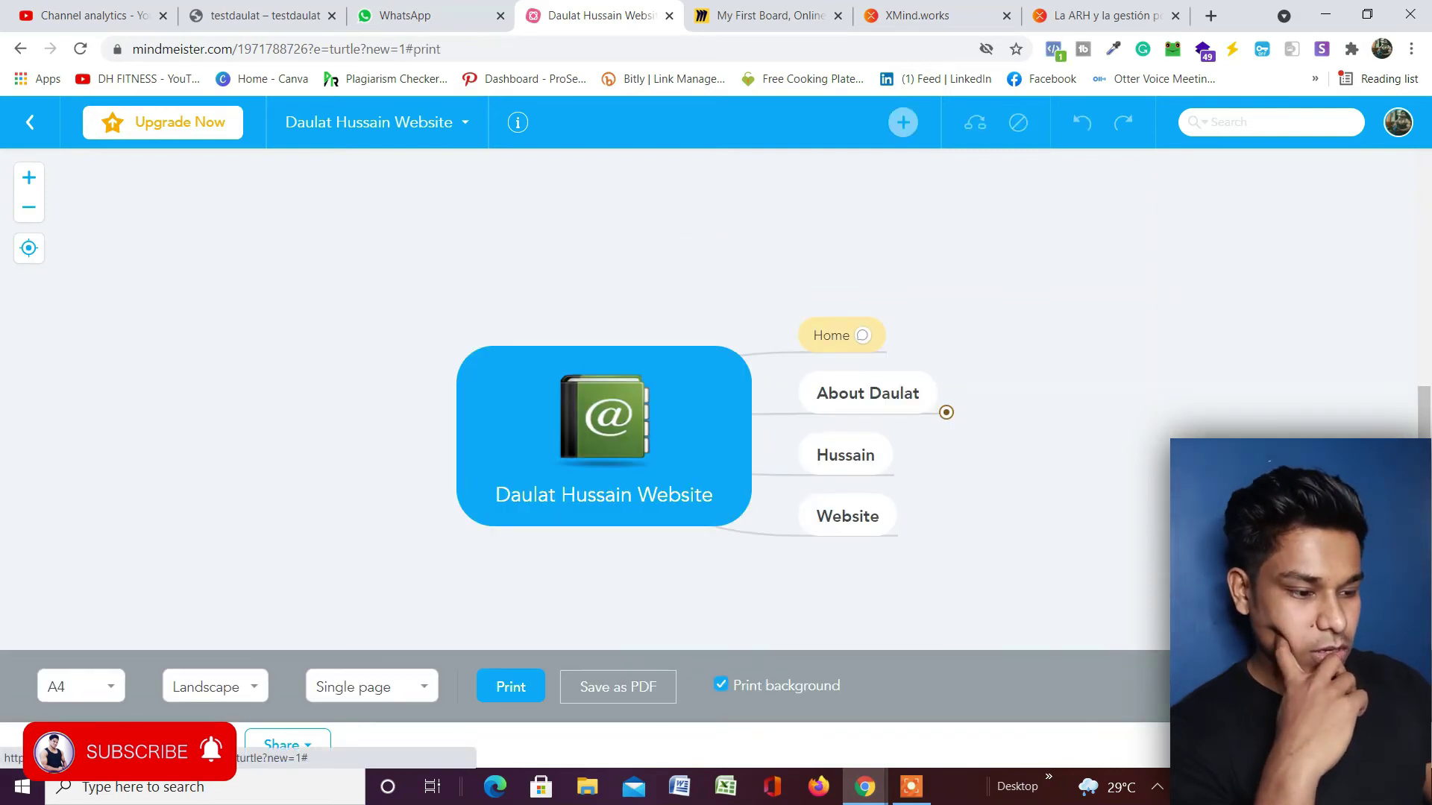
pyautogui.scroll(-3, 835, 445)
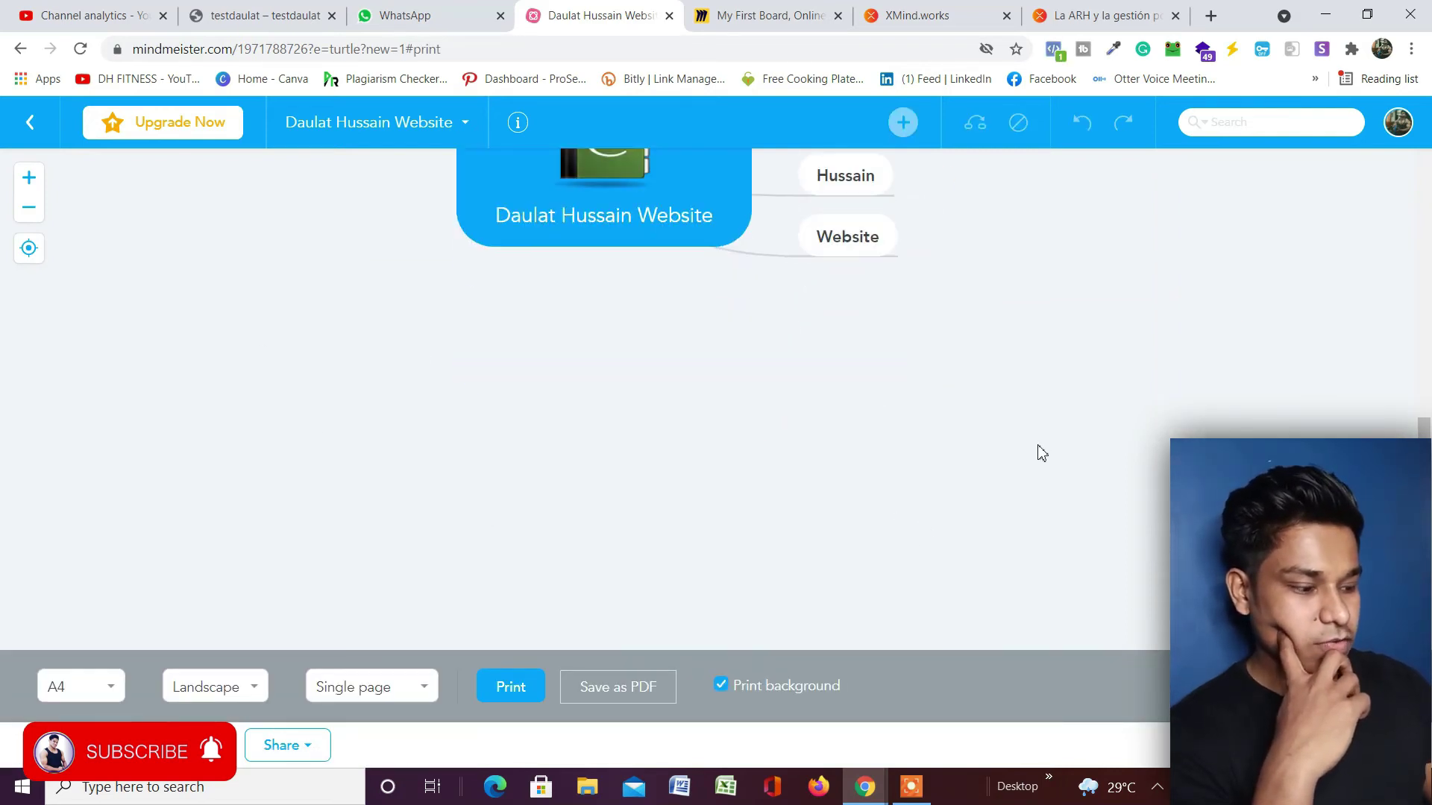
pyautogui.scroll(6, 1041, 452)
pyautogui.scroll(-3, 1041, 452)
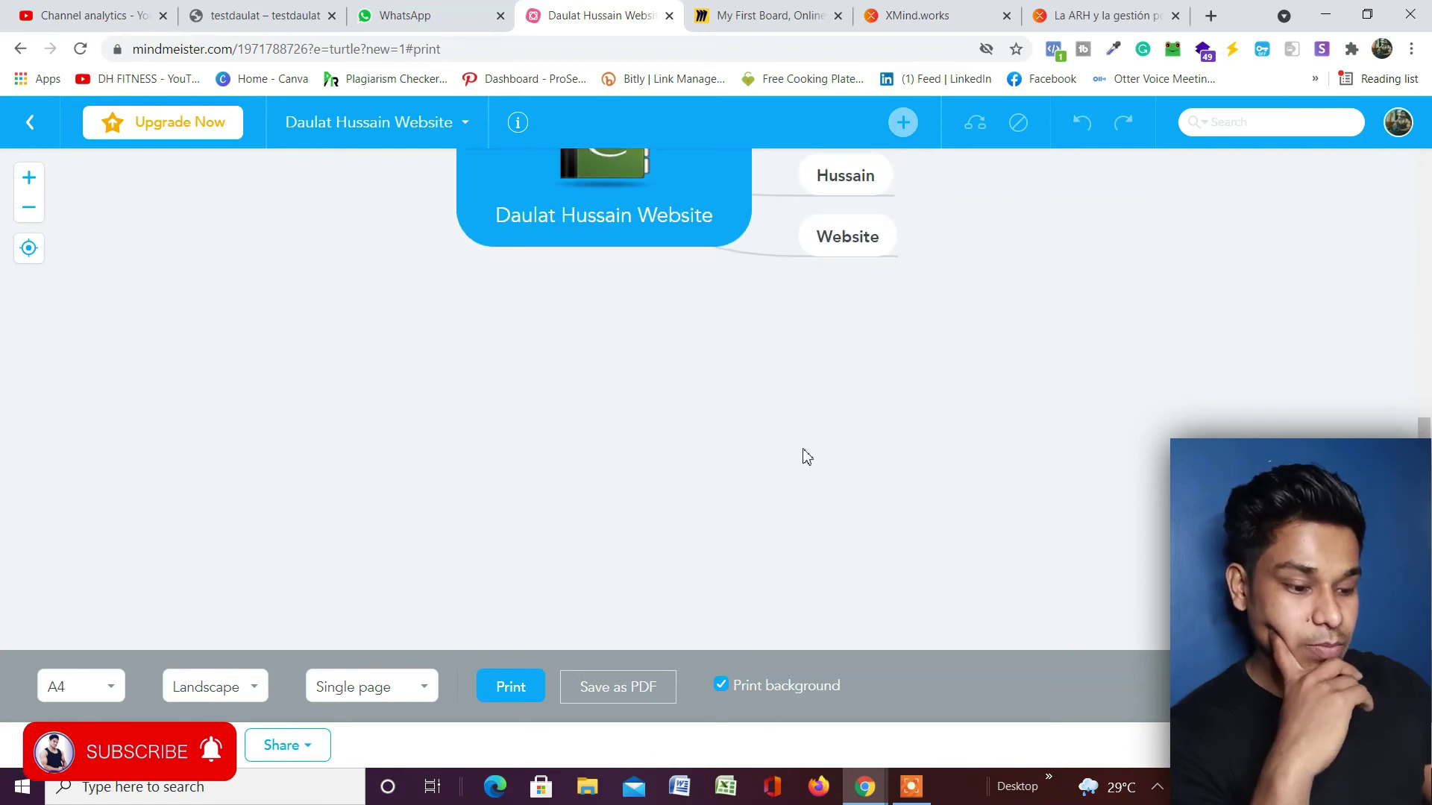
pyautogui.click(114, 689)
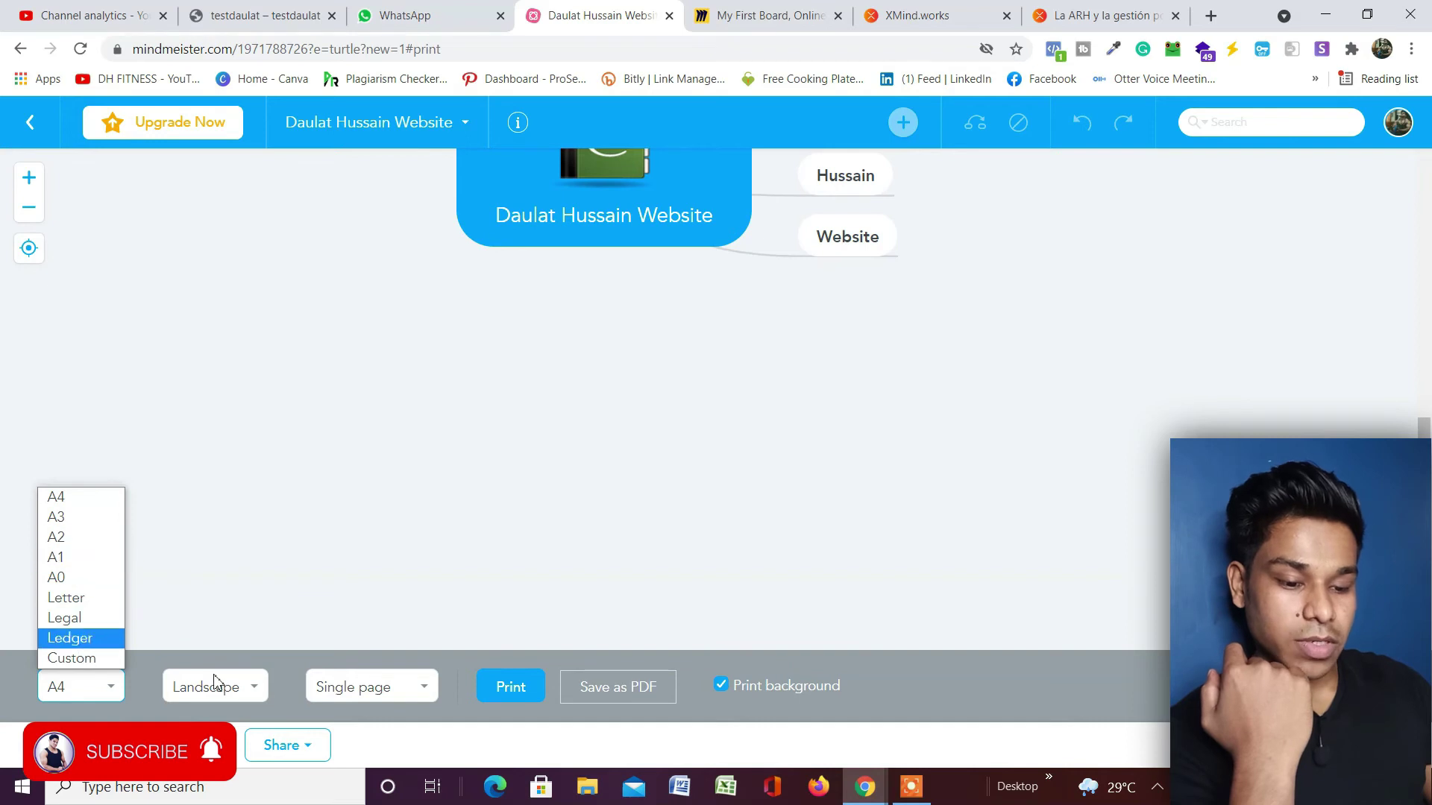
pyautogui.click(252, 693)
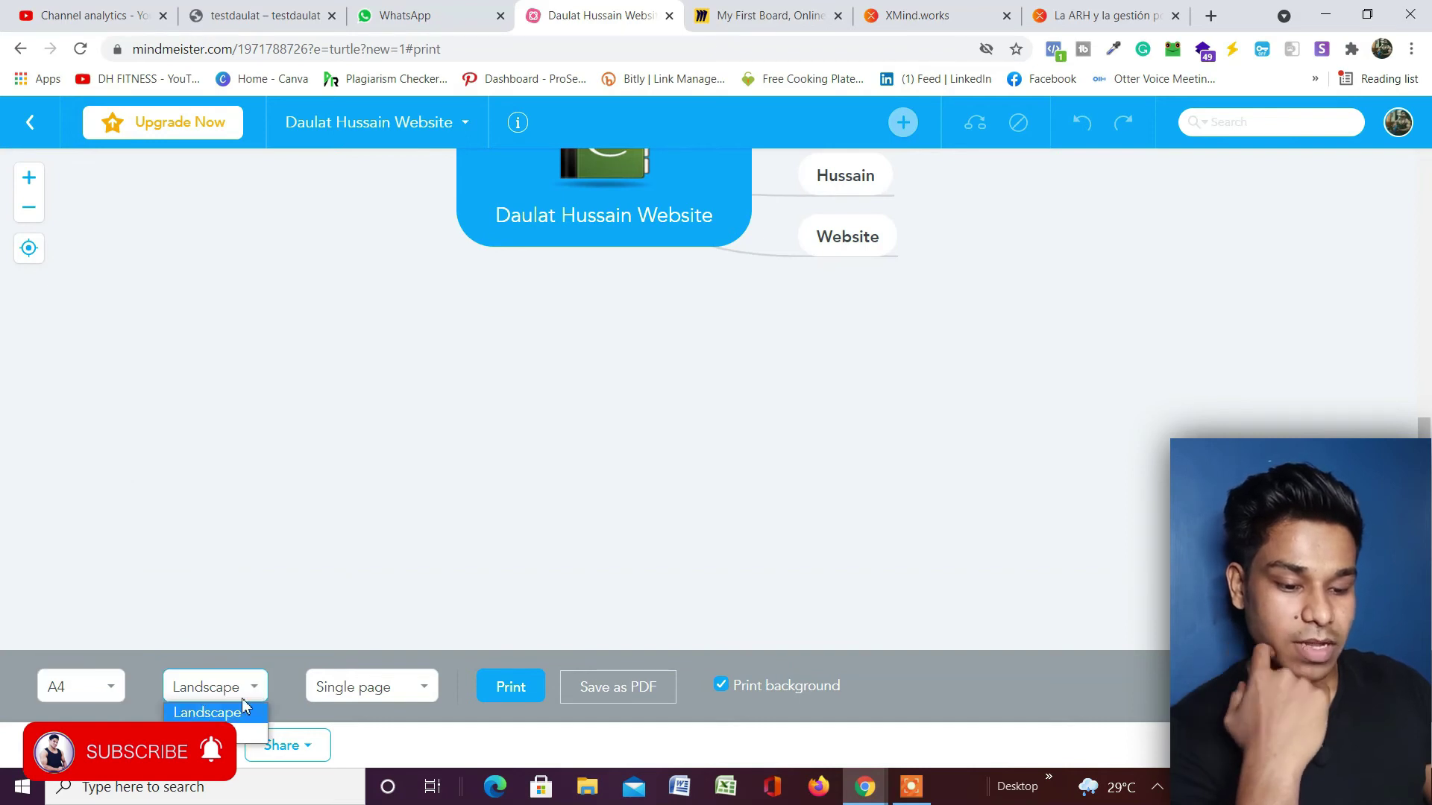
pyautogui.click(243, 738)
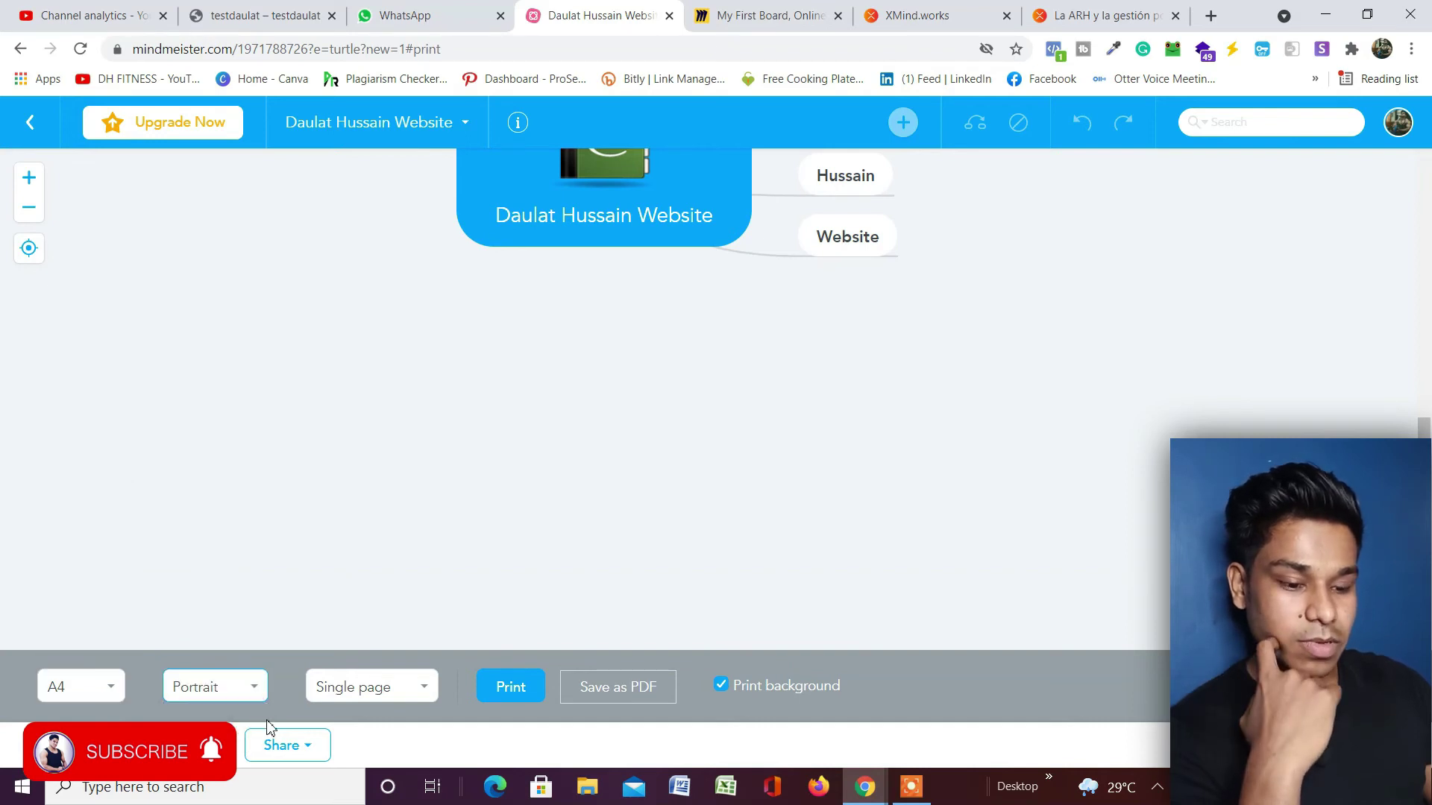
pyautogui.click(417, 693)
pyautogui.click(419, 693)
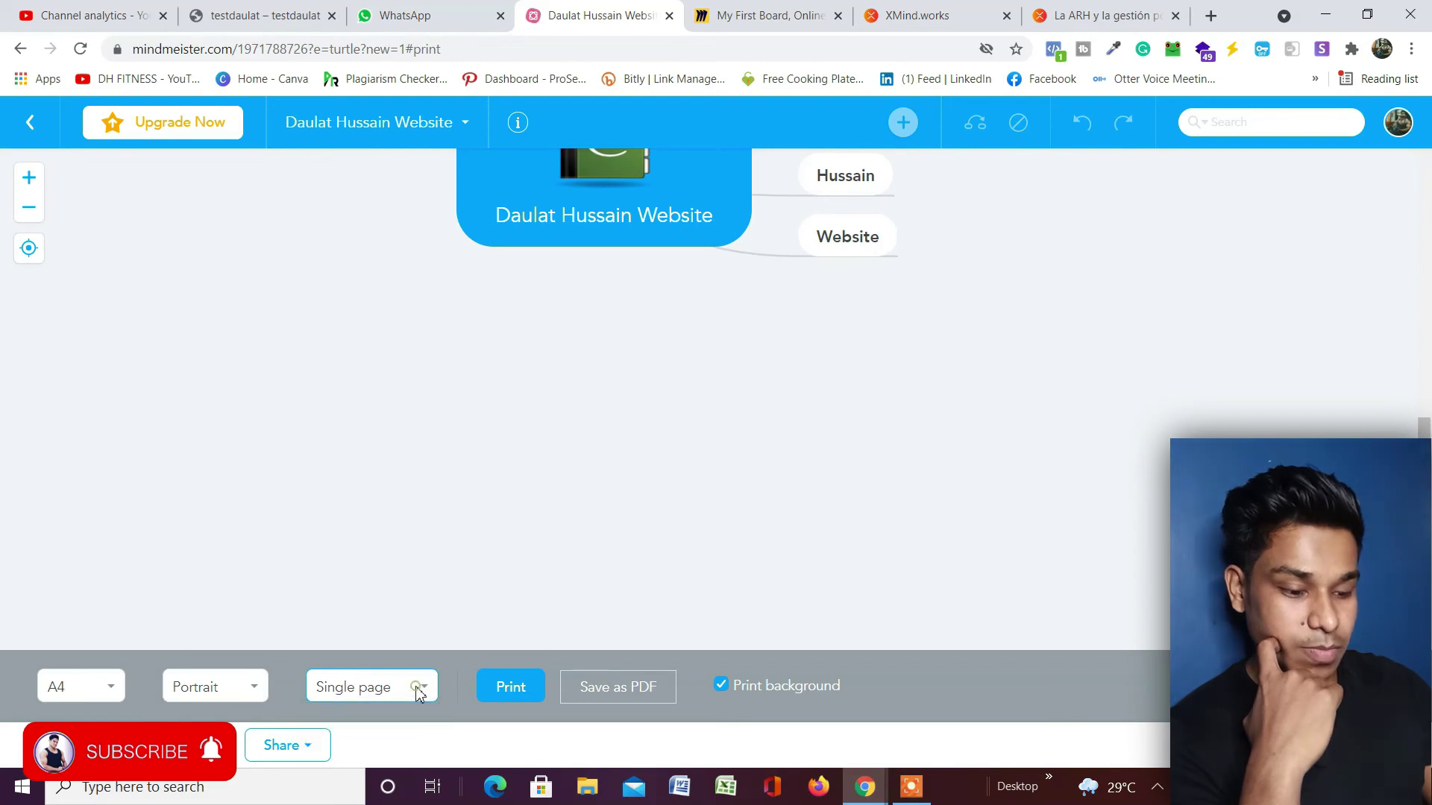
pyautogui.click(625, 695)
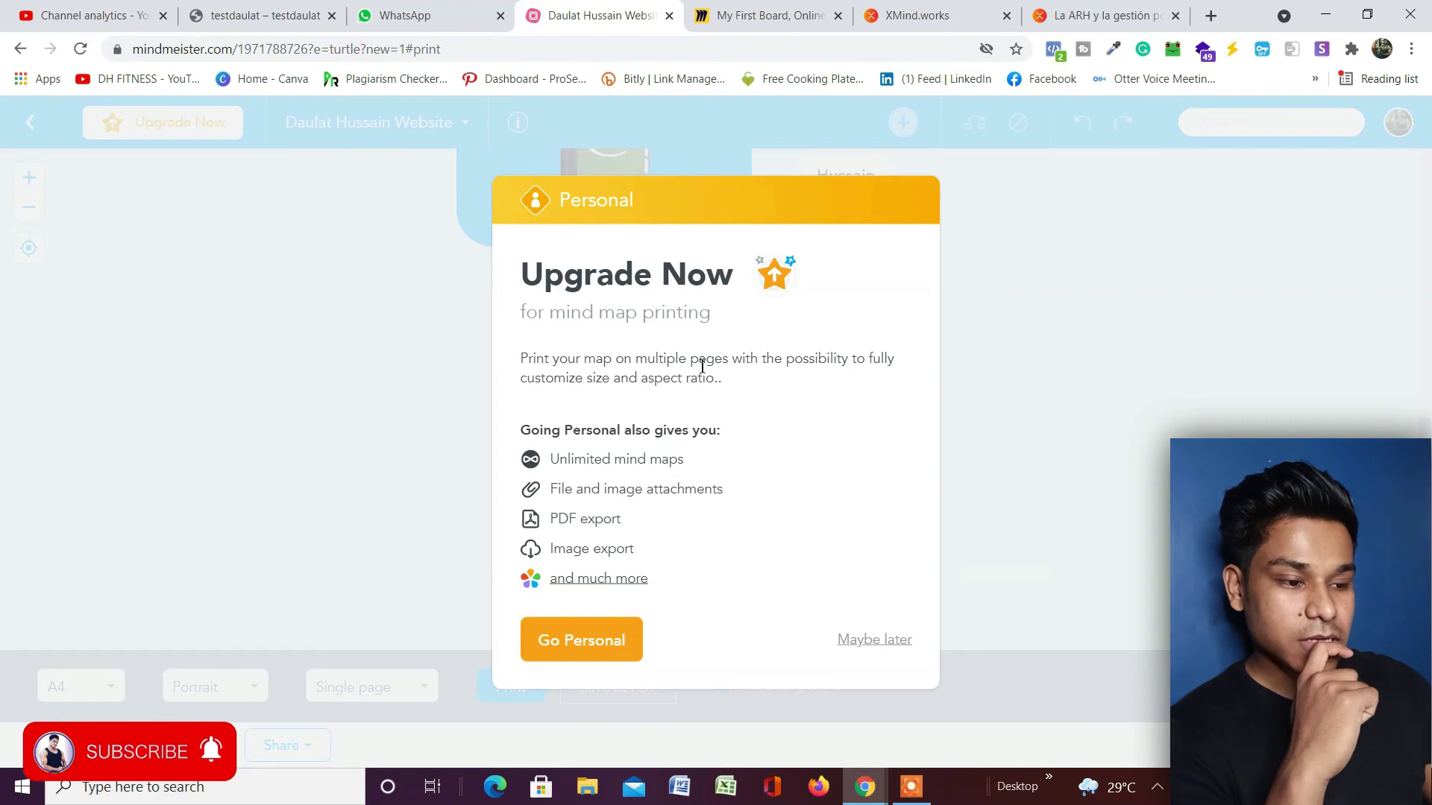
pyautogui.moveTo(632, 493)
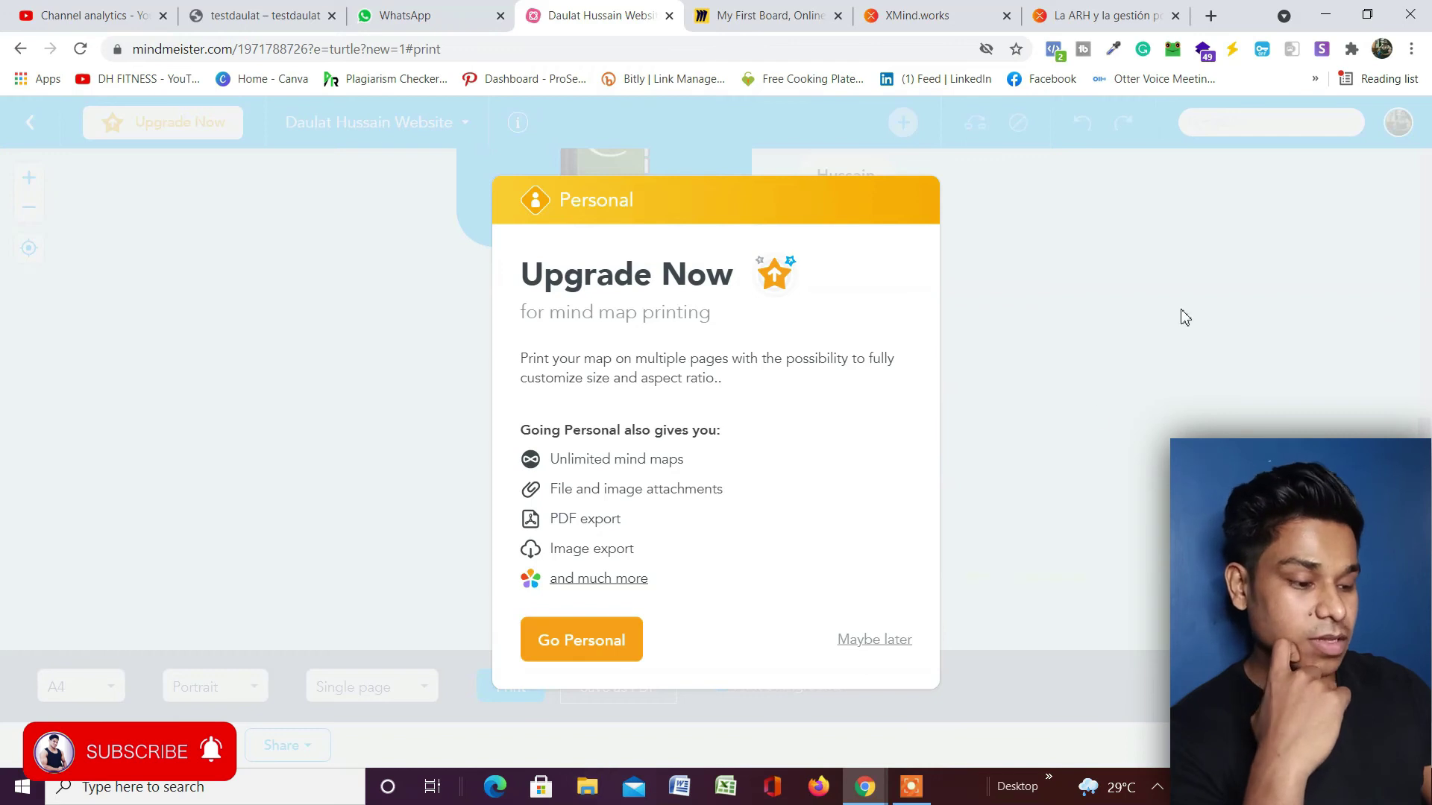
pyautogui.click(874, 639)
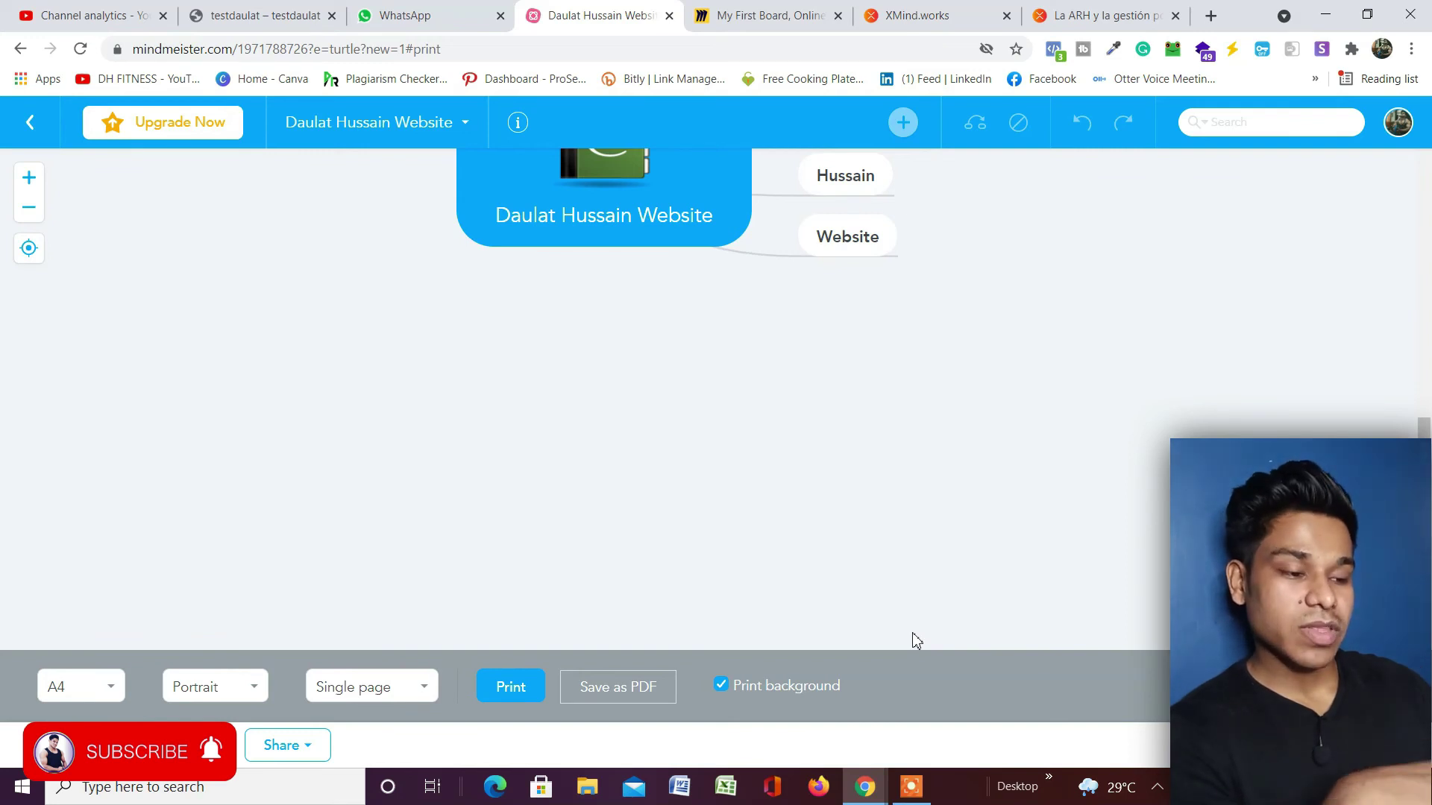
pyautogui.scroll(5, 707, 415)
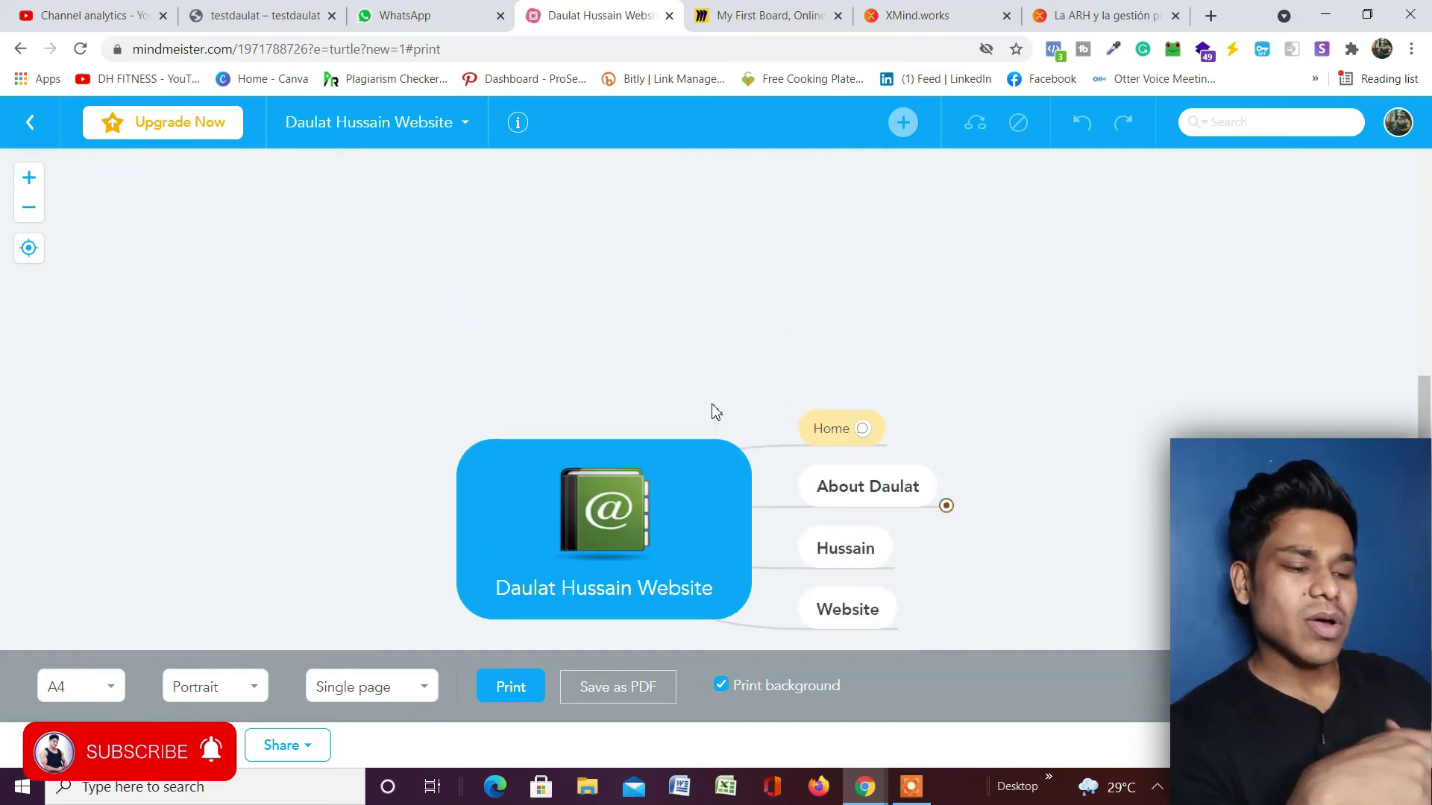
pyautogui.scroll(-3, 672, 438)
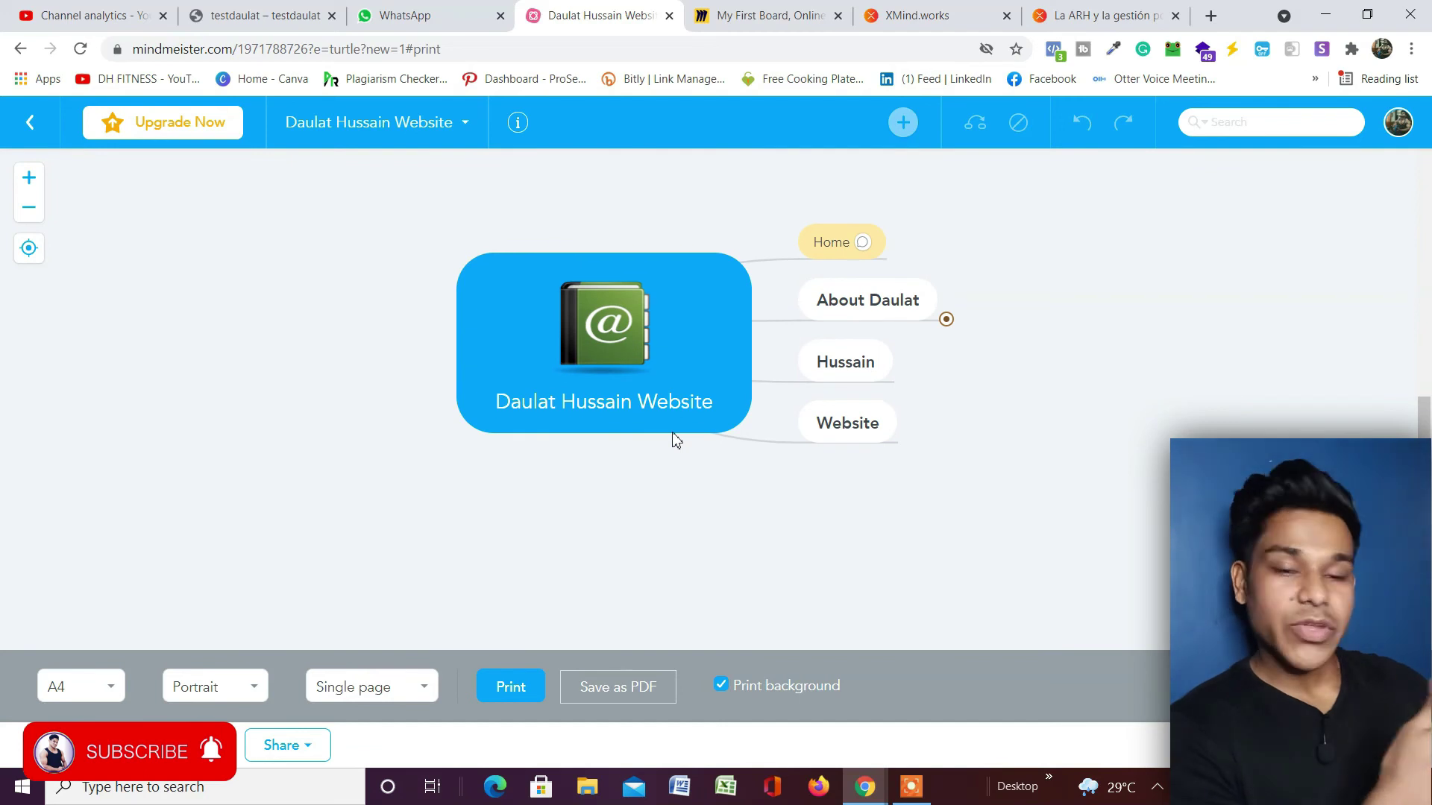
pyautogui.scroll(5, 746, 403)
# Return to Recent Maps and start a new map from a template.
pyautogui.click(28, 125)
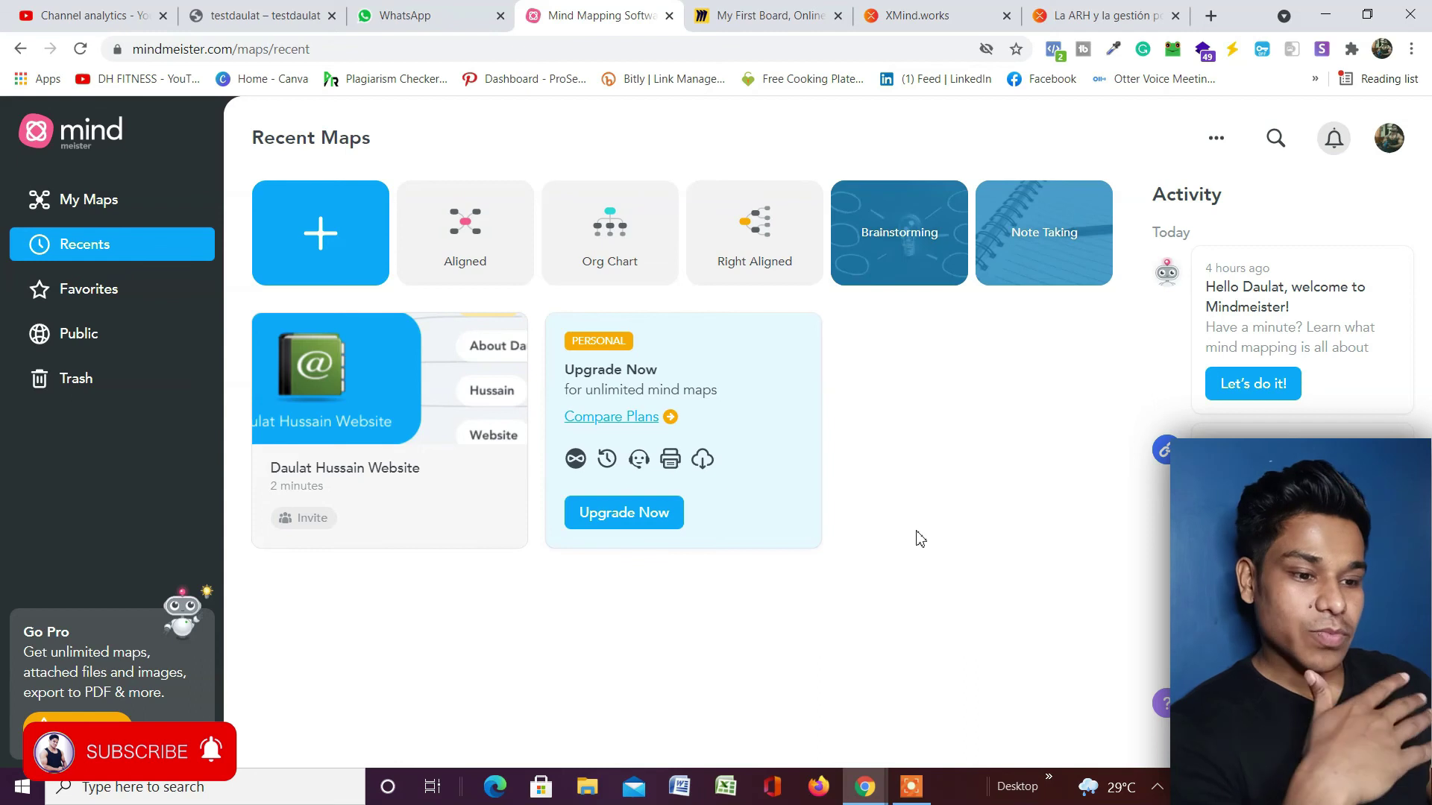
pyautogui.click(320, 226)
pyautogui.click(343, 356)
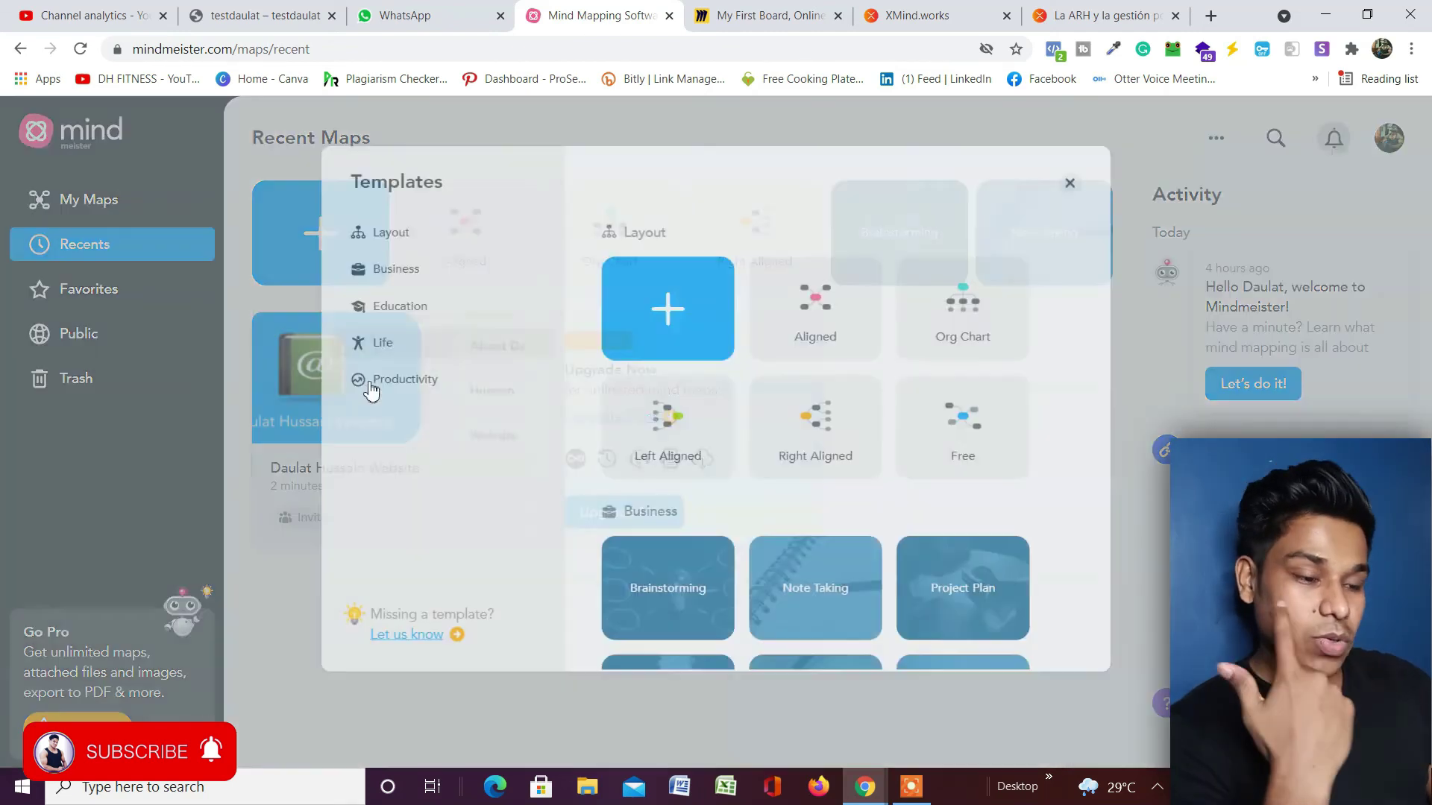
# Jump to the Education templates and scroll further through the gallery.
pyautogui.scroll(-2, 645, 408)
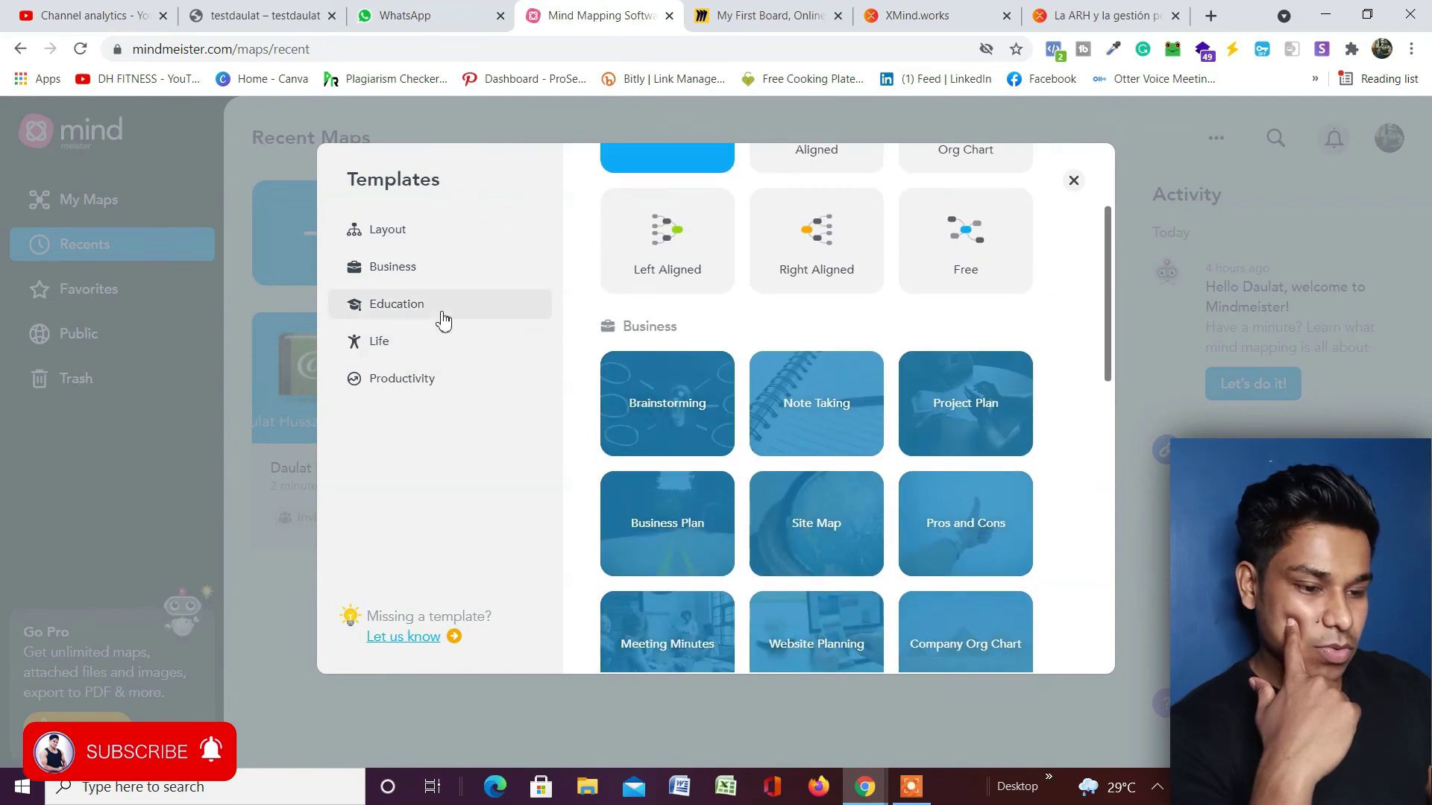
pyautogui.click(437, 311)
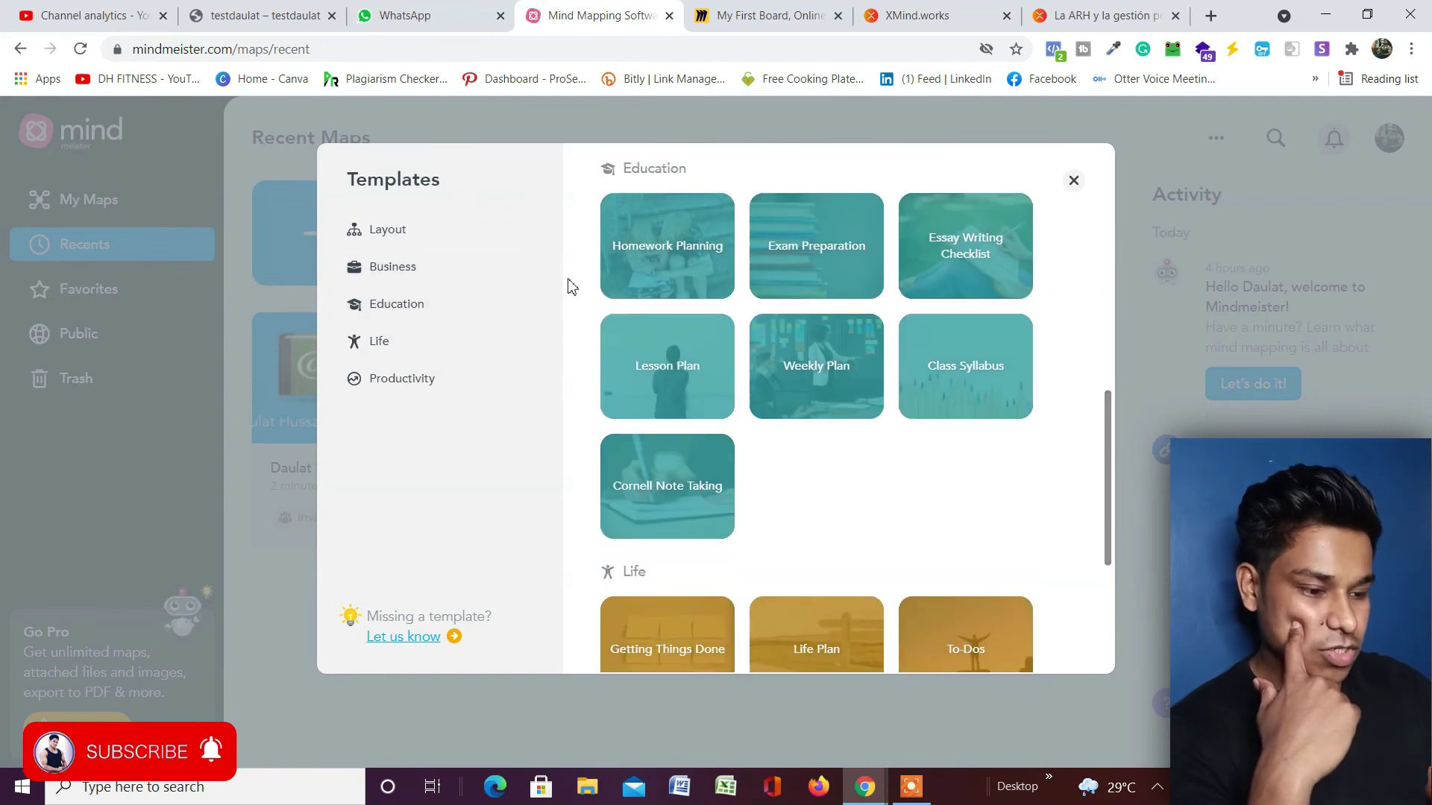
pyautogui.scroll(-1, 699, 370)
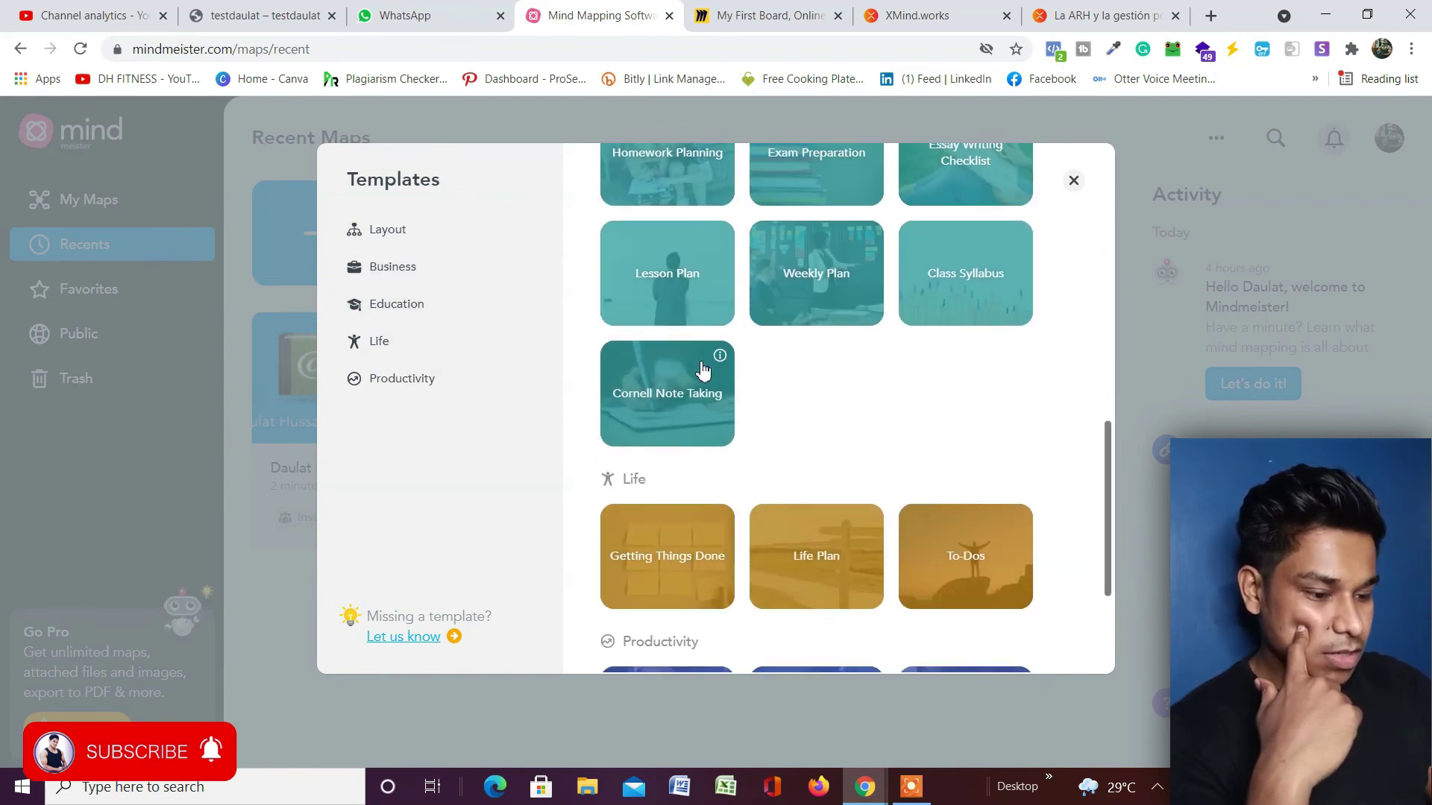
pyautogui.scroll(-1, 702, 369)
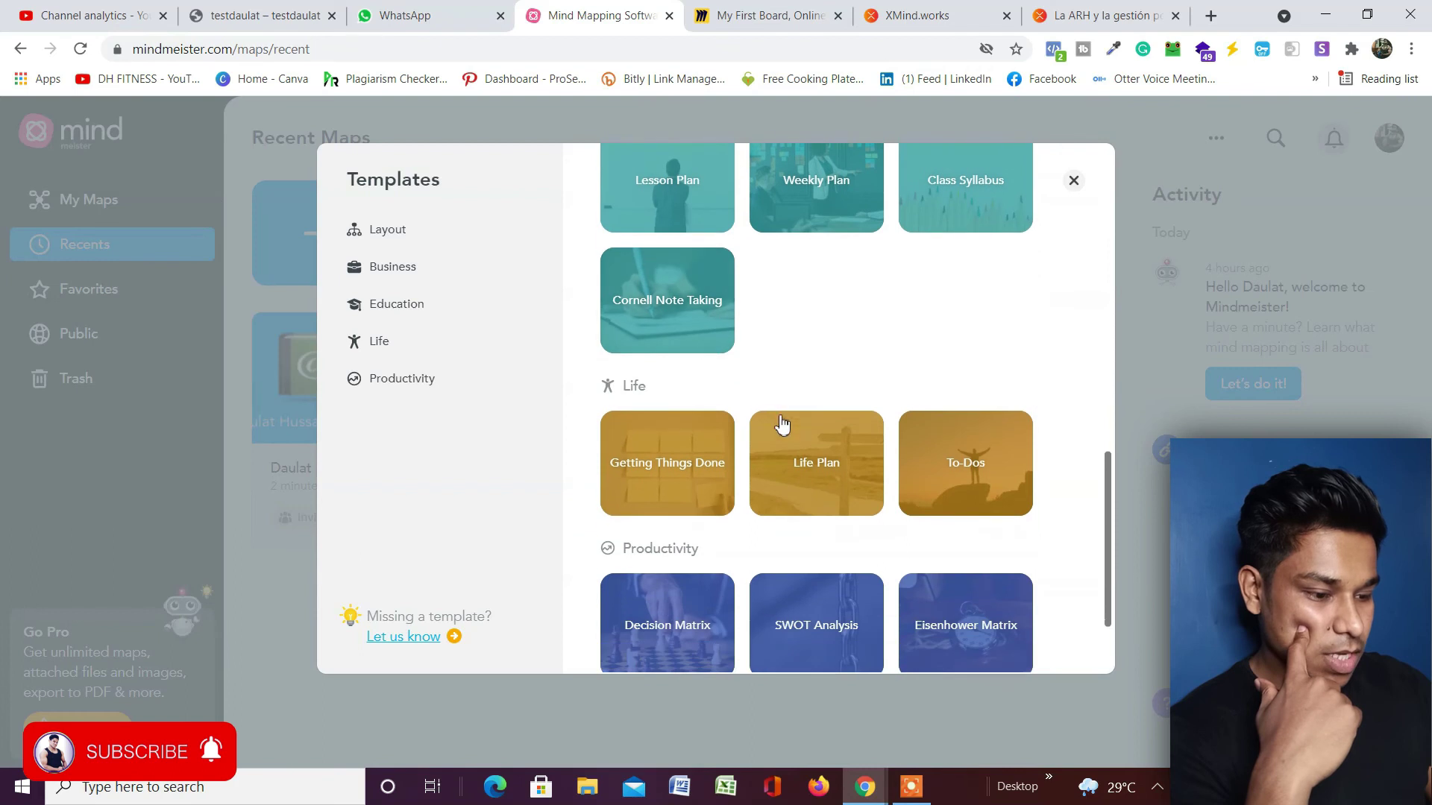
# Create a map from the Getting Things Done template and select its root title.
pyautogui.click(673, 466)
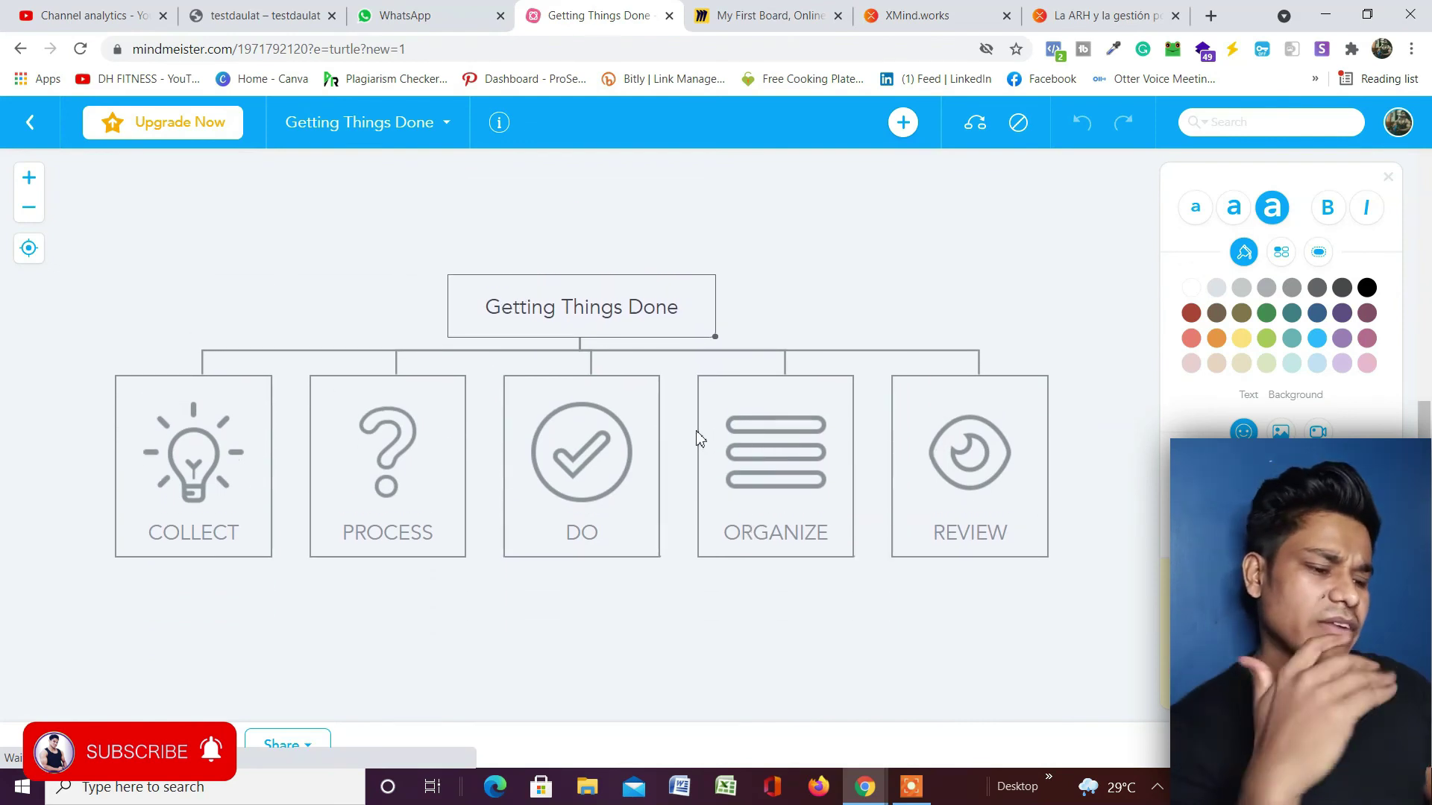
pyautogui.doubleClick(658, 313)
pyautogui.tripleClick(658, 313)
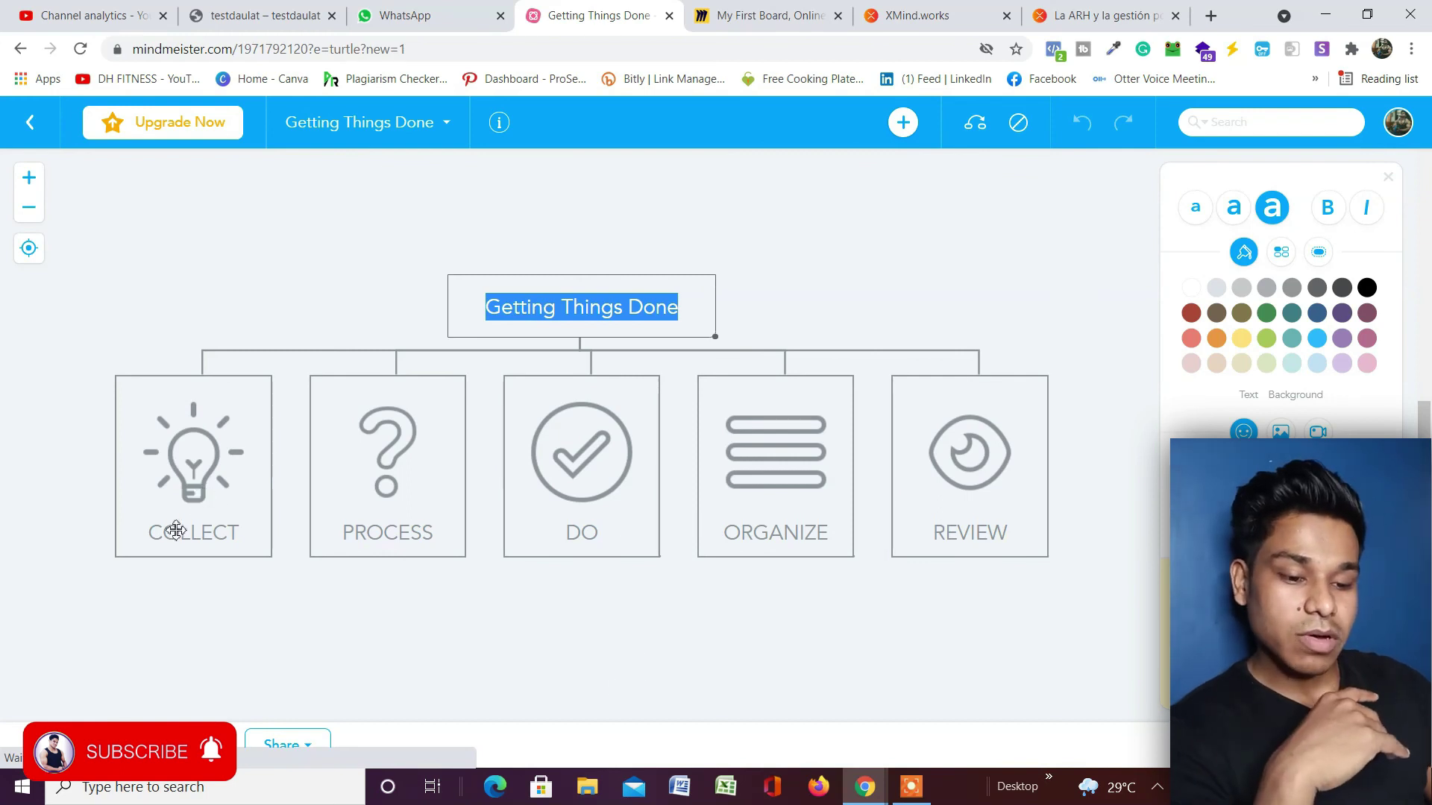
# Inspect the COLLECT, PROCESS and DO branches, including the PROCESS image options.
pyautogui.click(192, 488)
pyautogui.click(401, 466)
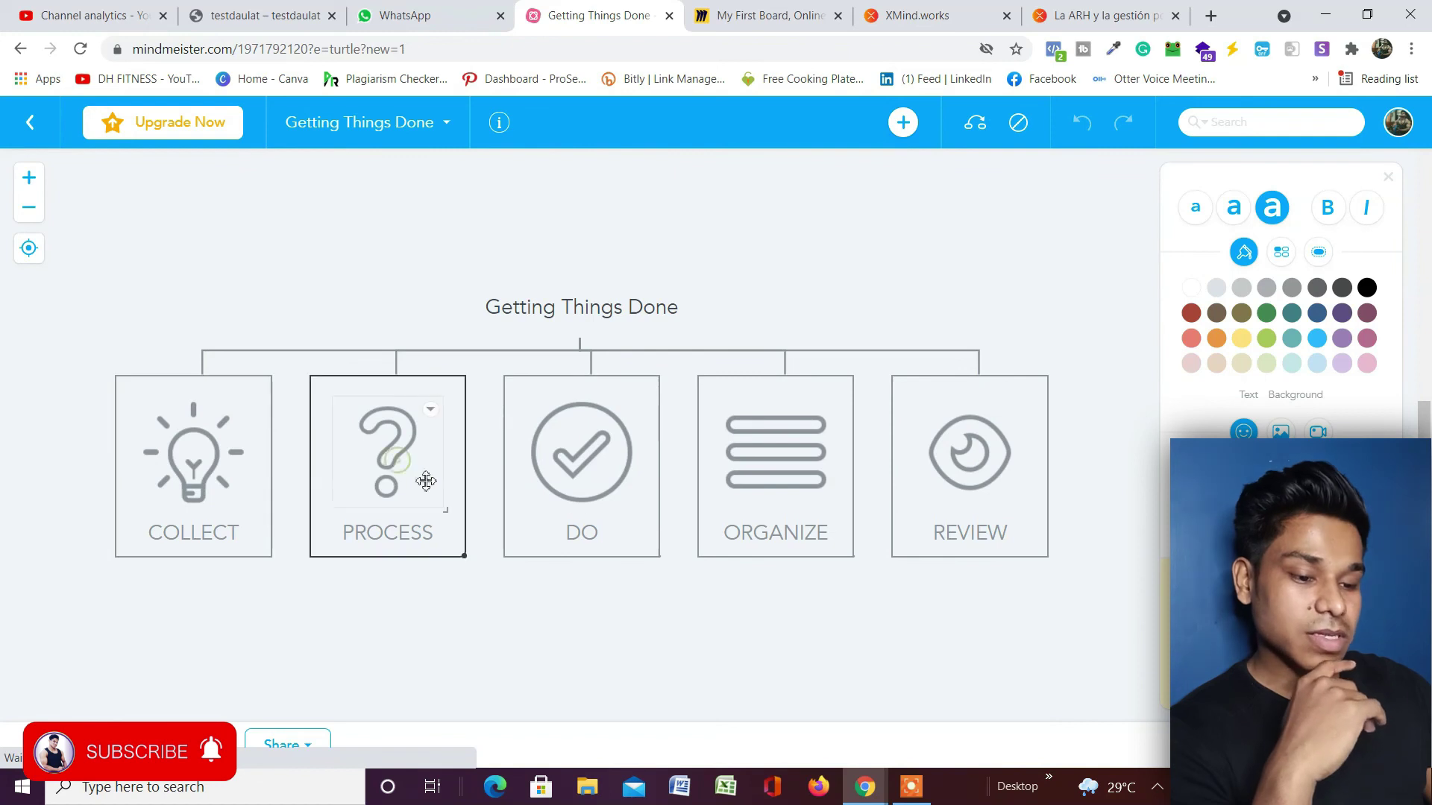
pyautogui.click(432, 411)
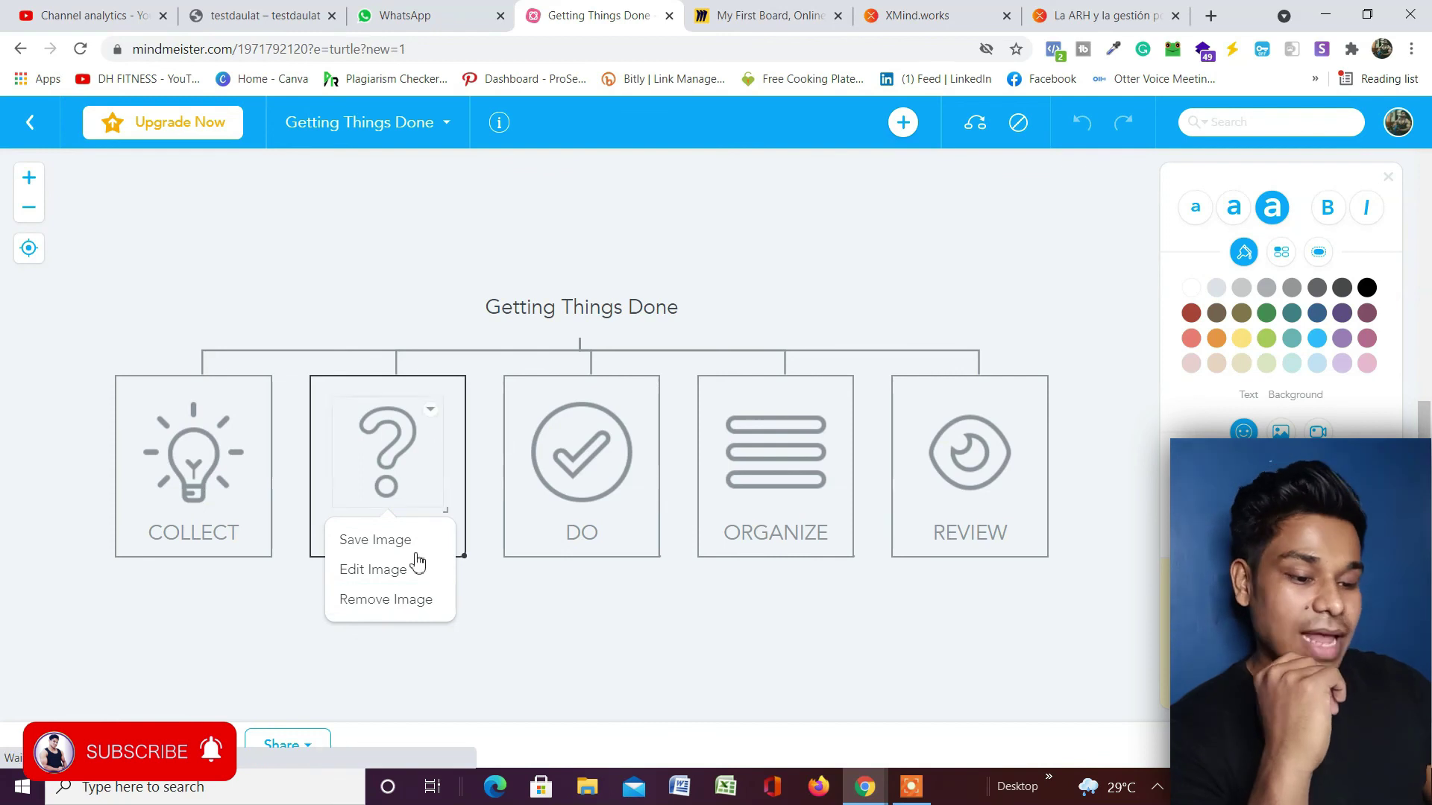
pyautogui.click(586, 407)
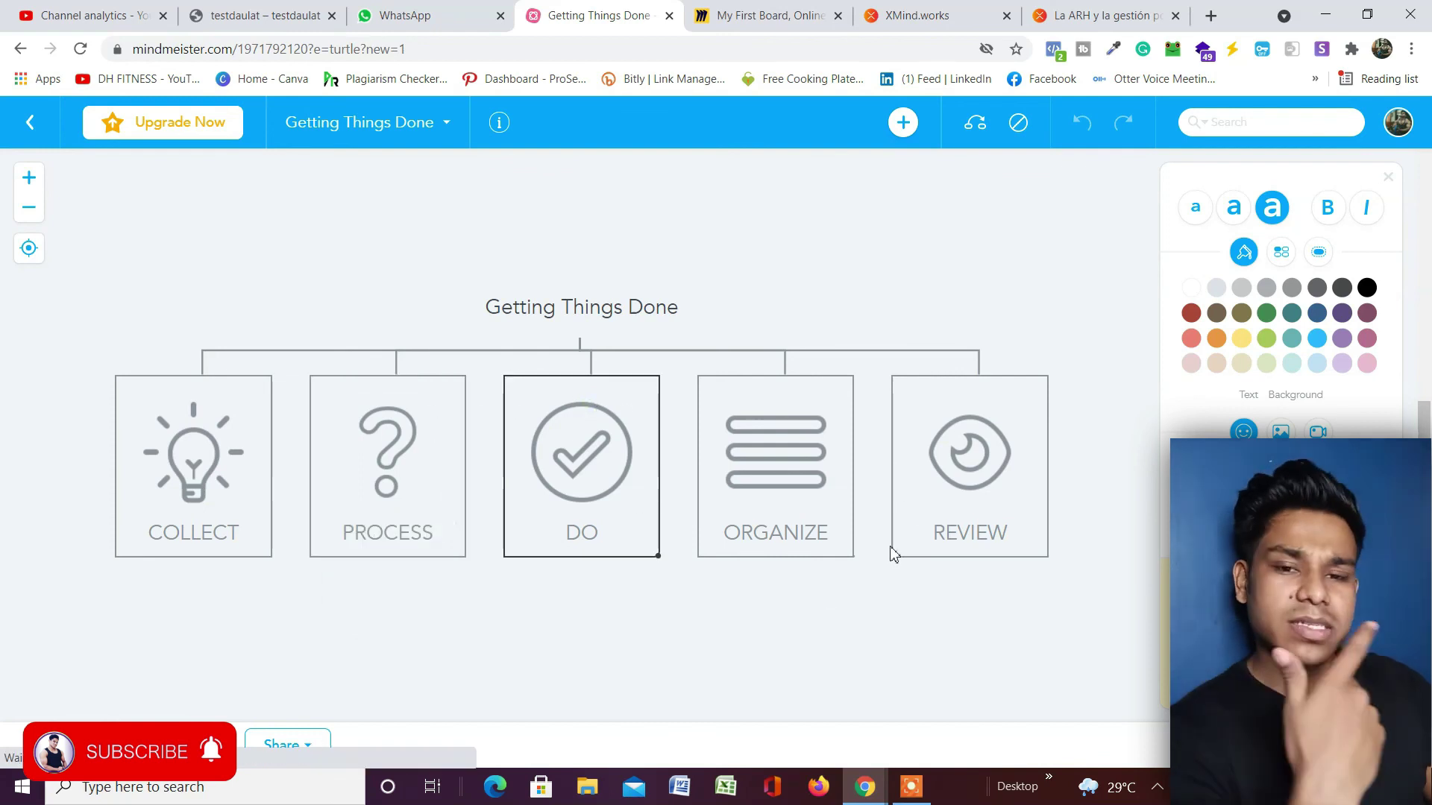
pyautogui.scroll(-3, 940, 550)
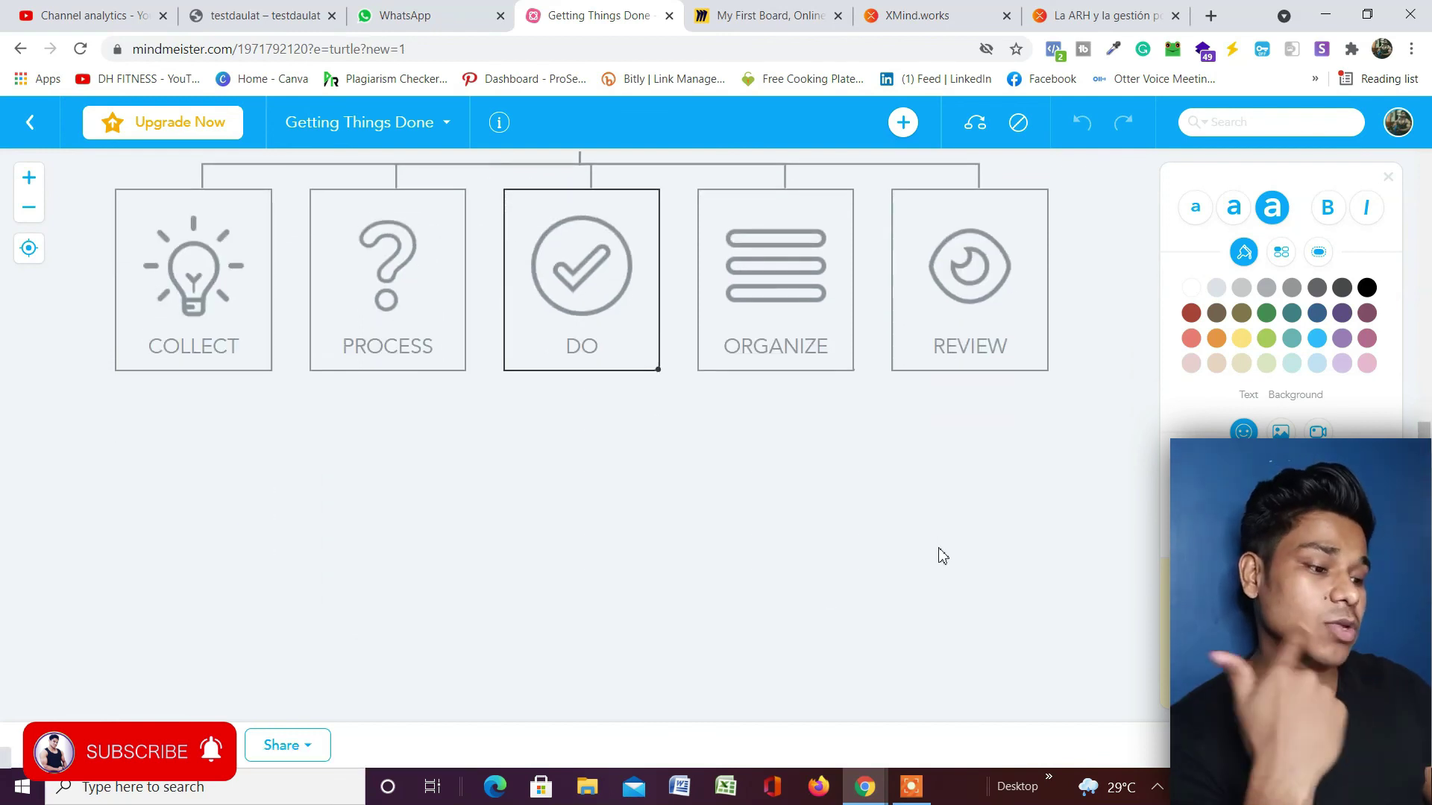
pyautogui.scroll(3, 942, 556)
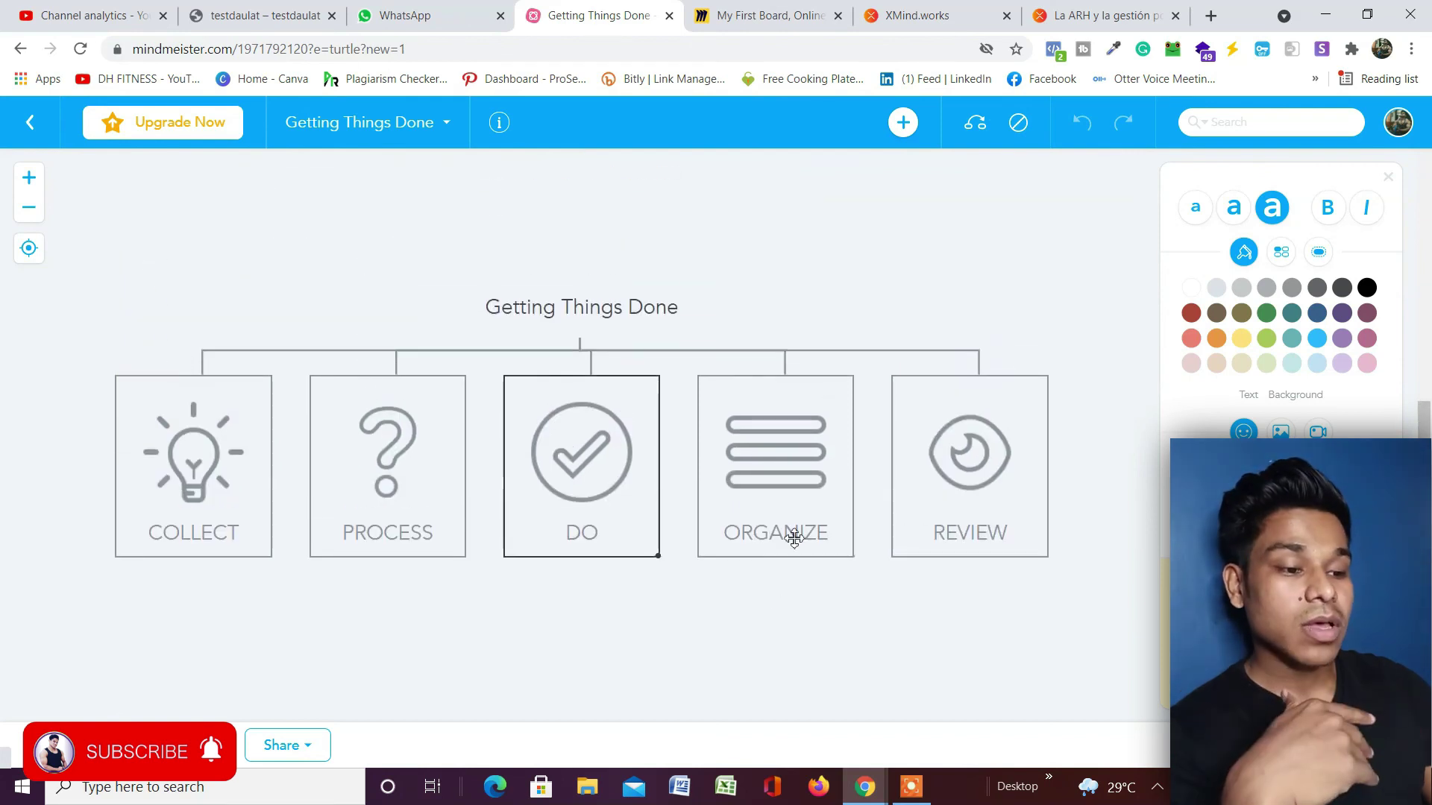